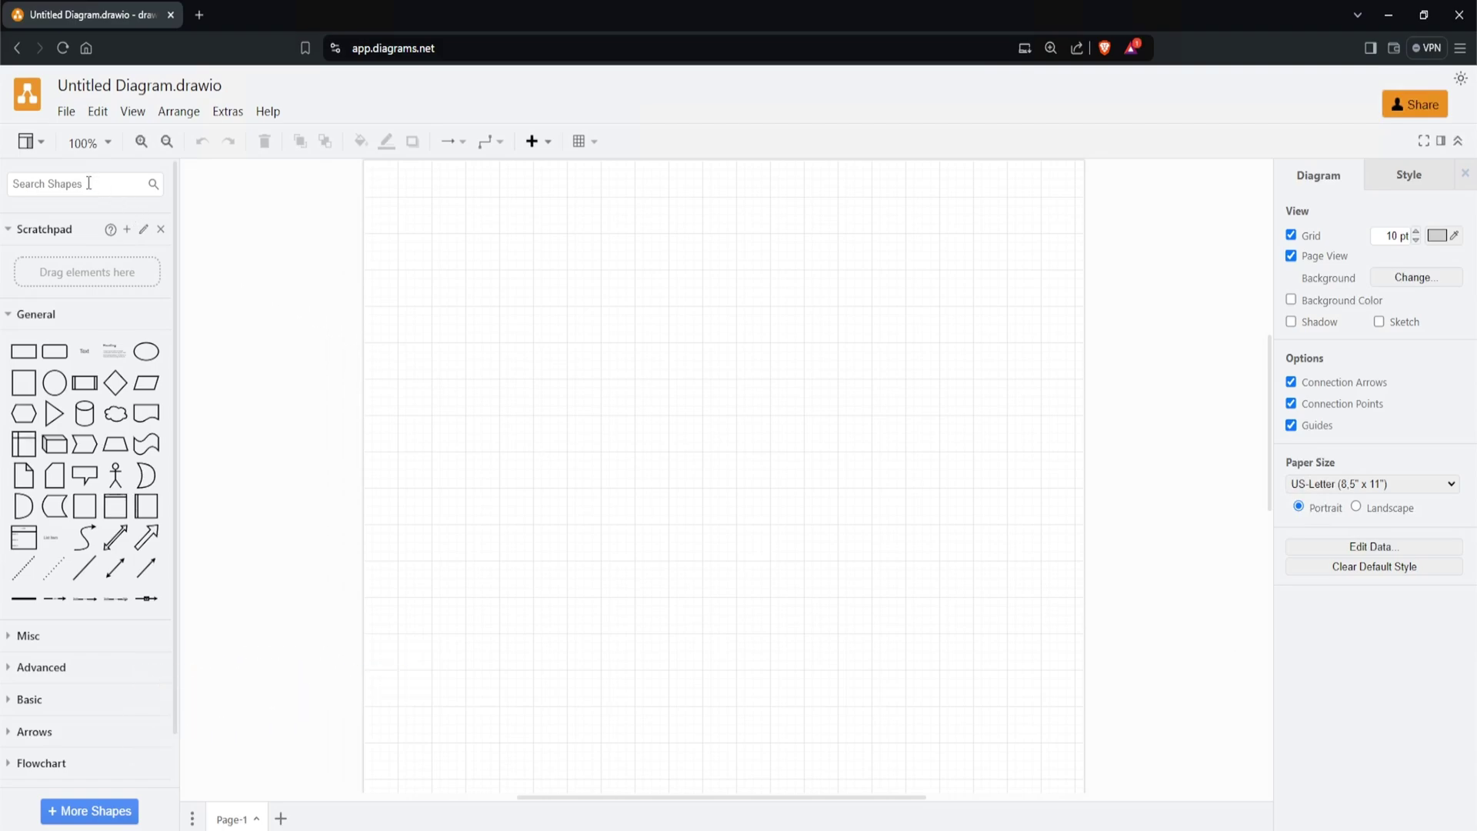
Step: Search the shape library for "server" and add the Traditional Server shape from the expanded results to the diagram
type("server")
key("Return")
mouse_move(79, 223)
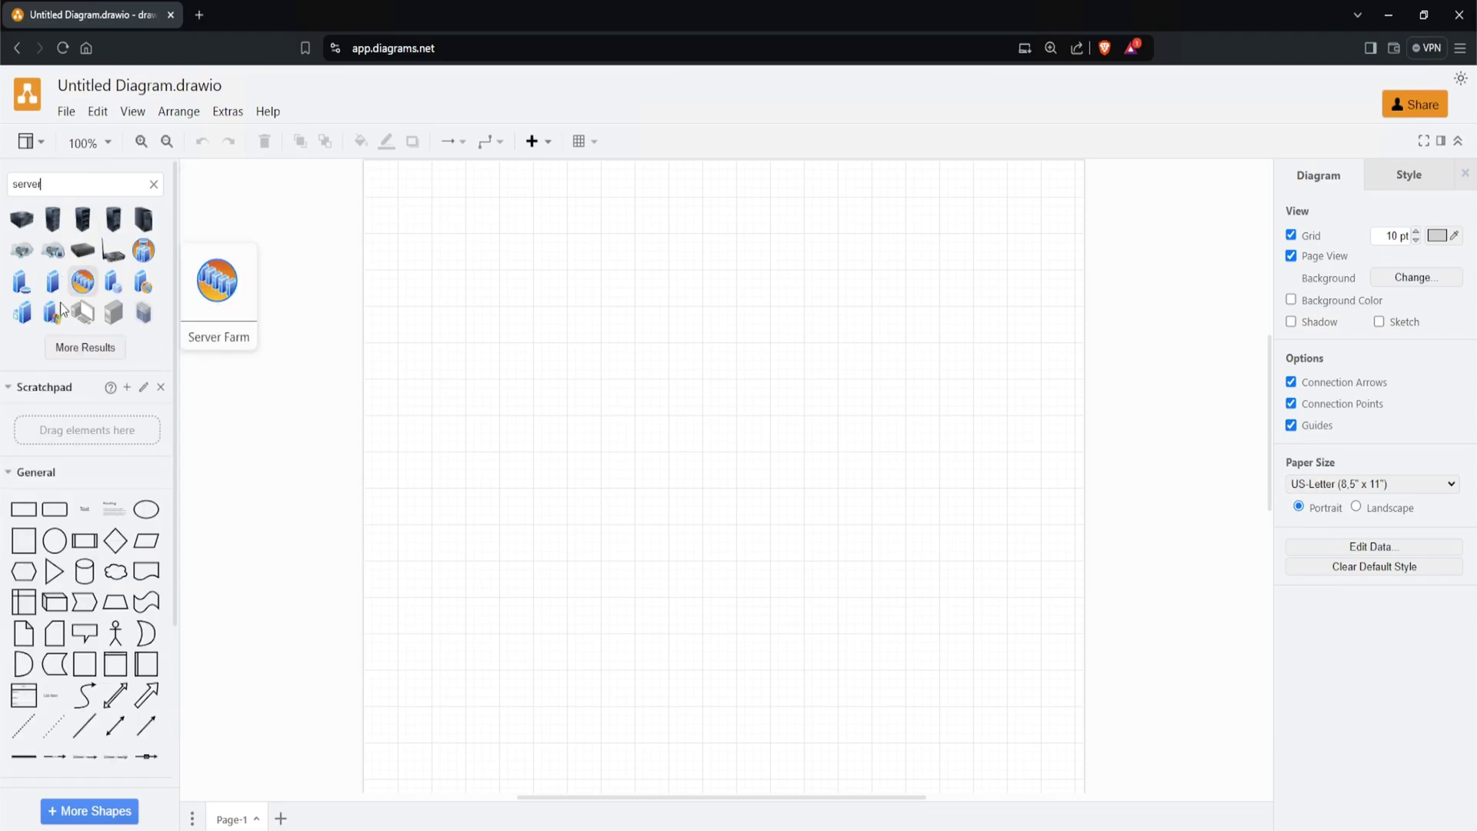
left_click(120, 353)
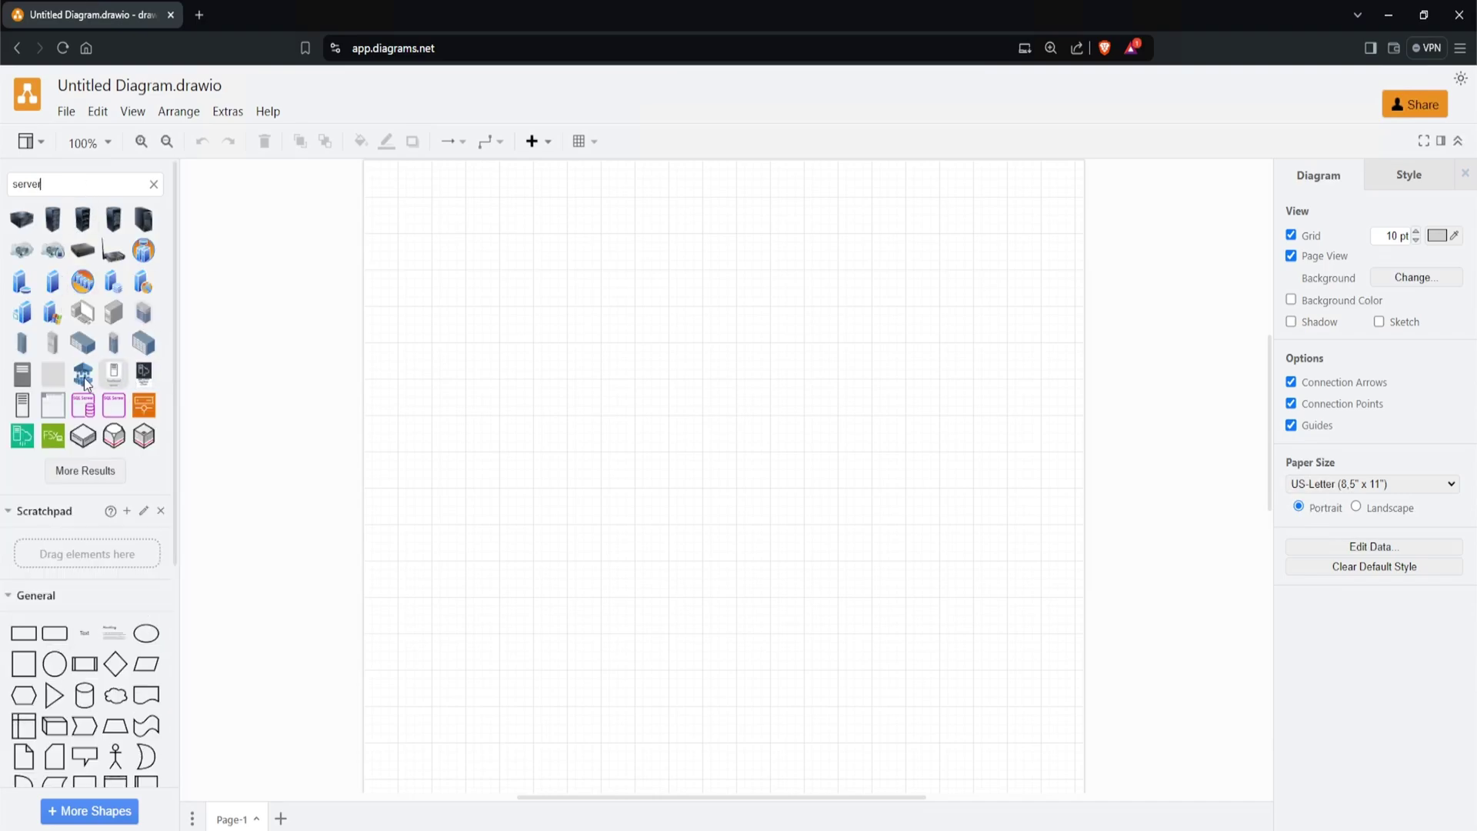
mouse_move(15, 378)
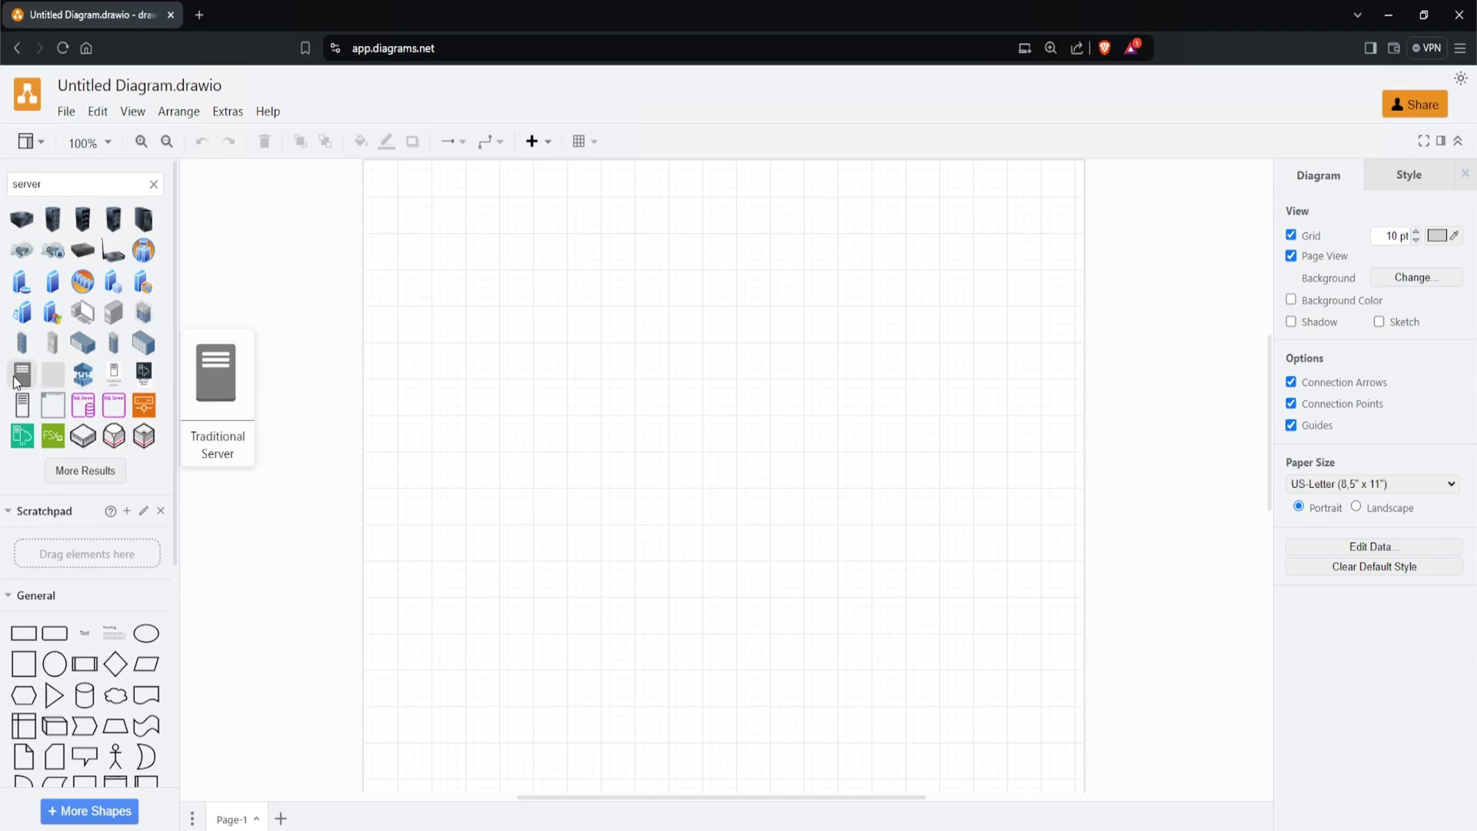
left_click(15, 378)
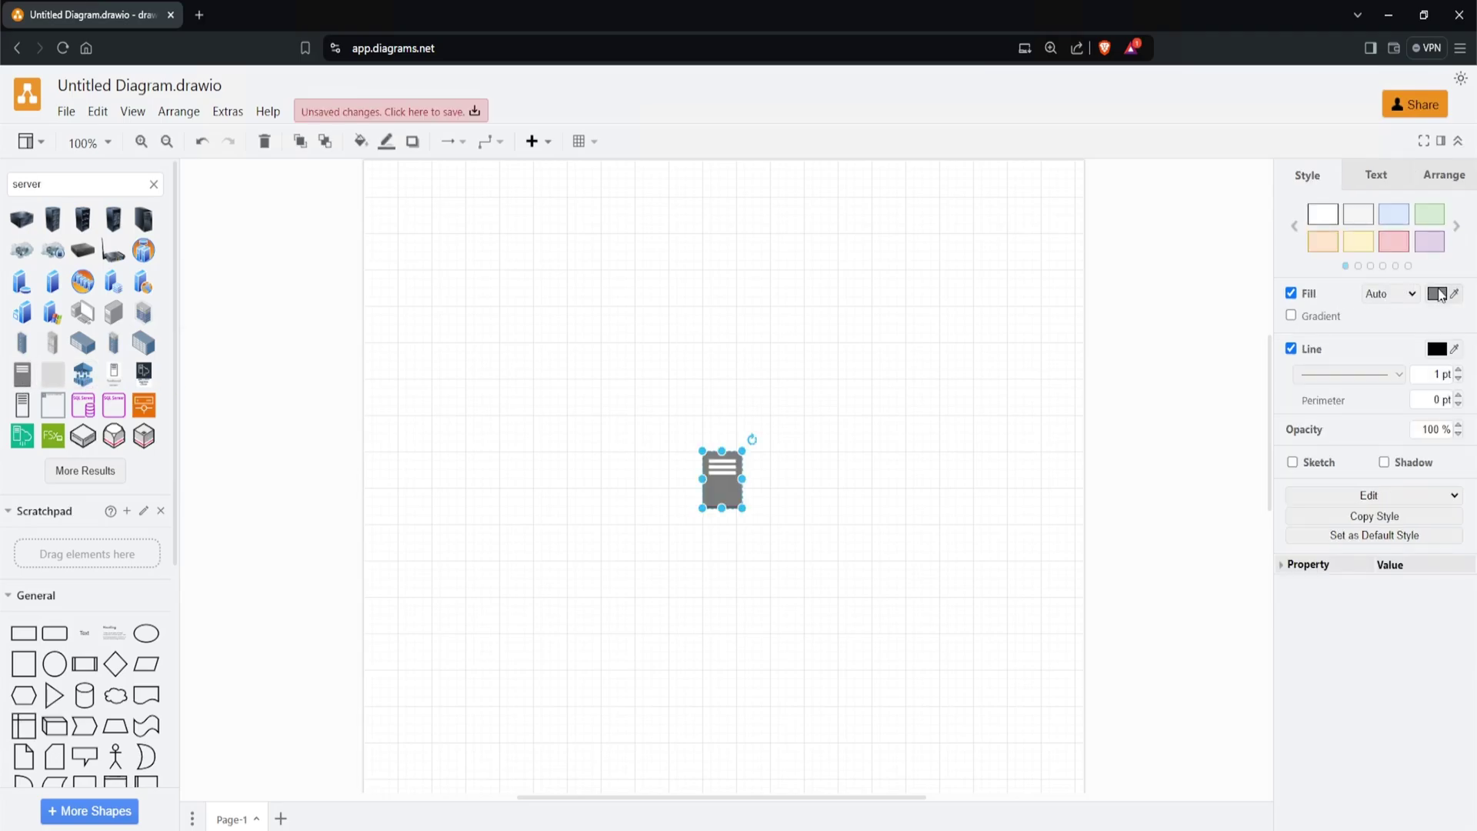
Step: Set the new server shape's fill color to dark red
left_click(1436, 293)
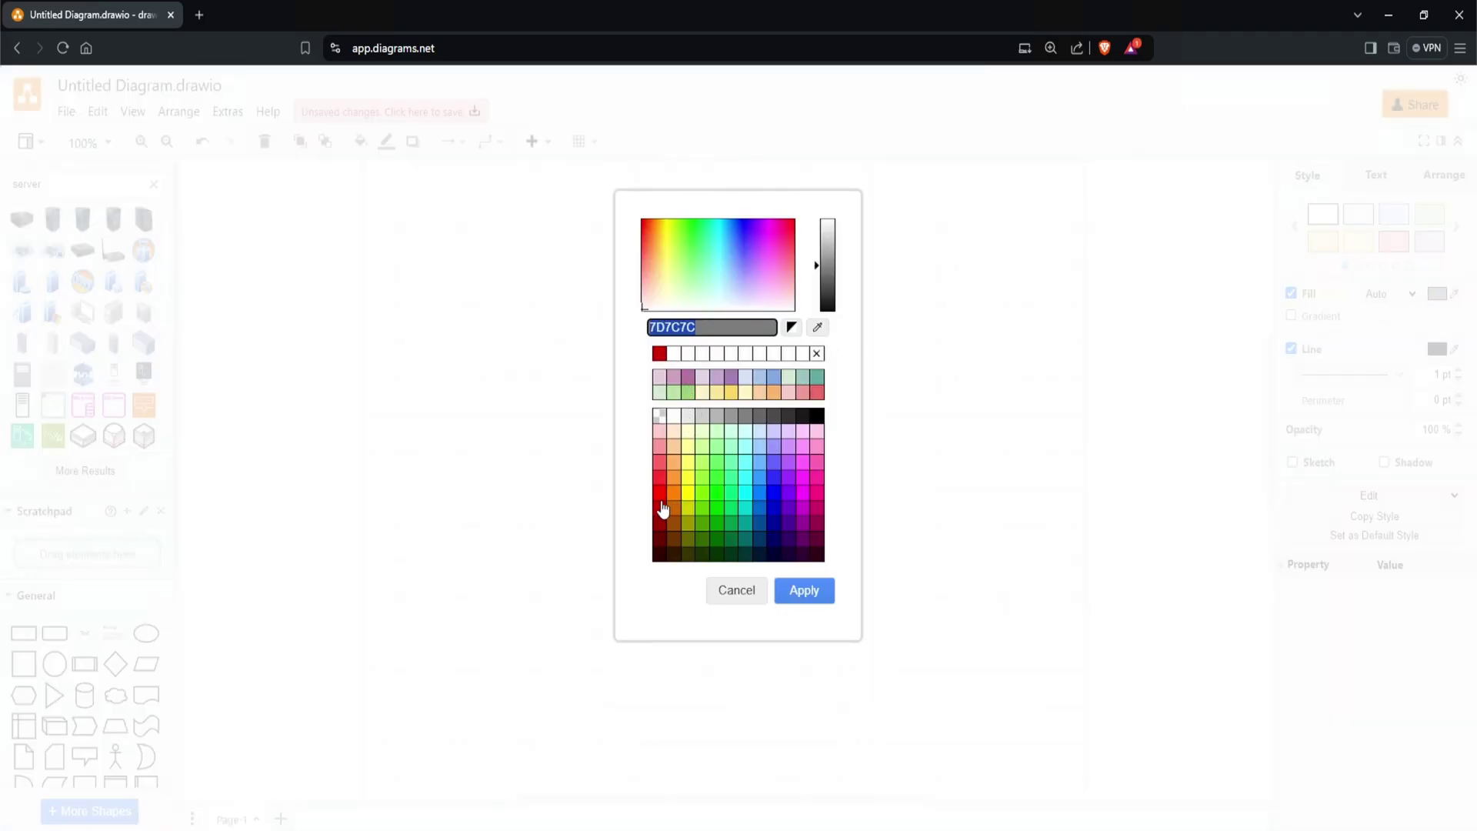
left_click(661, 508)
left_click(800, 594)
Step: Label the red server shape "Mythic C2" and move it horizontally to the left part of the page
double_click(730, 490)
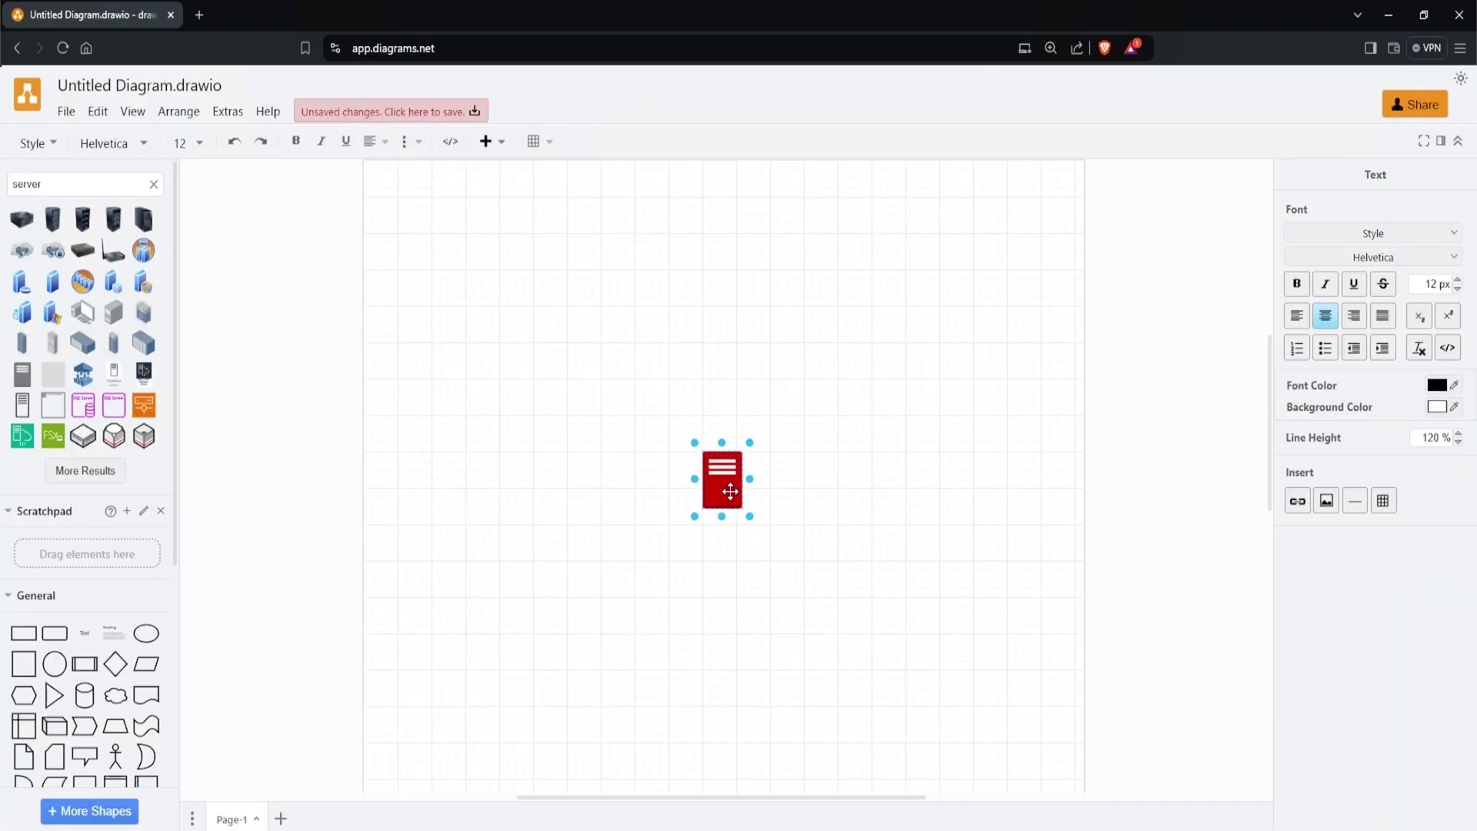
type("Mythic C2")
left_click_drag(729, 491, 493, 490)
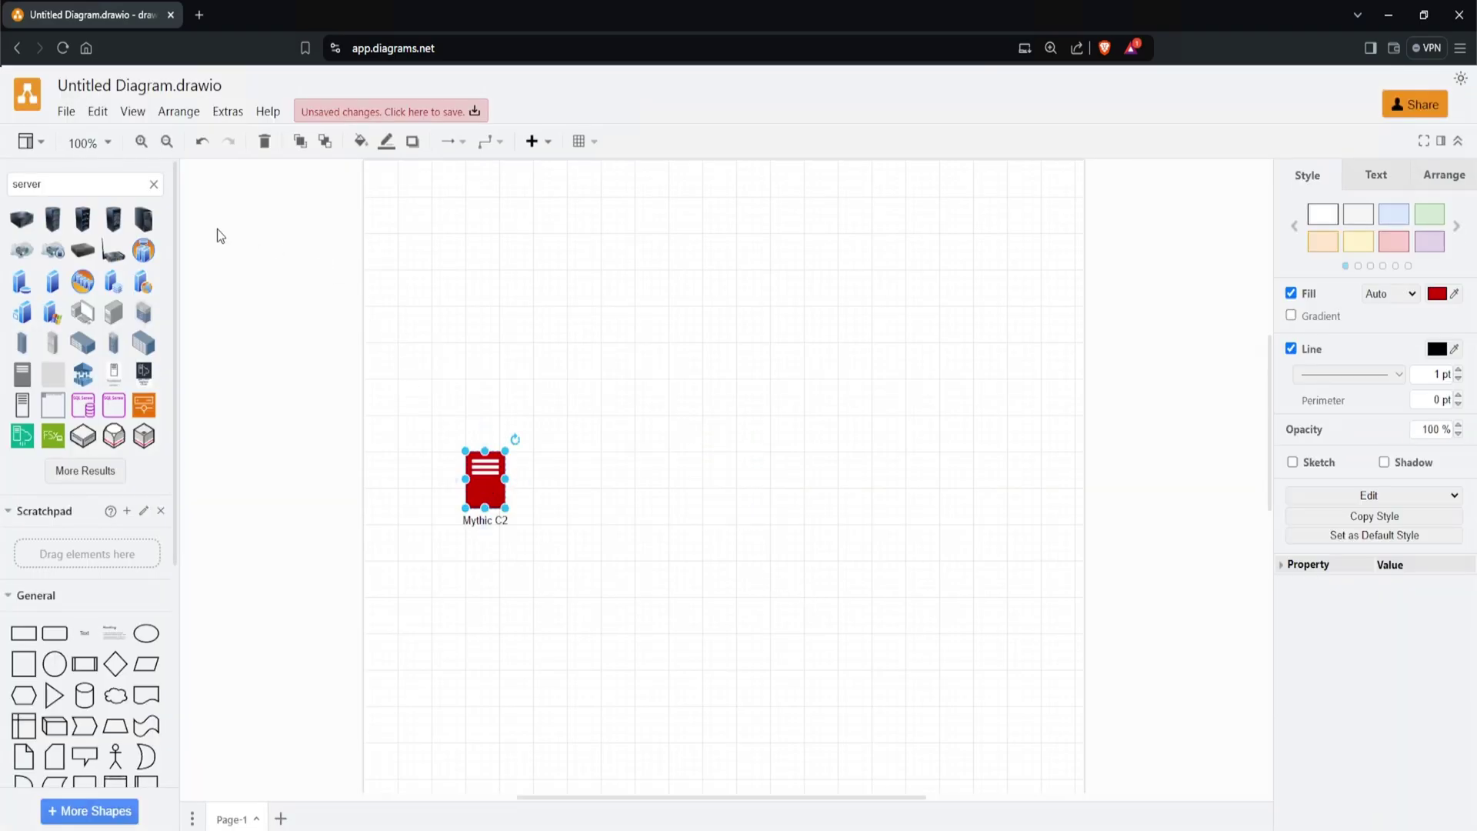
Step: Add another Traditional Server shape to the right of and slightly above Mythic C2, labelled "Windows Server"
left_click(28, 379)
left_click_drag(720, 489, 793, 433)
double_click(793, 433)
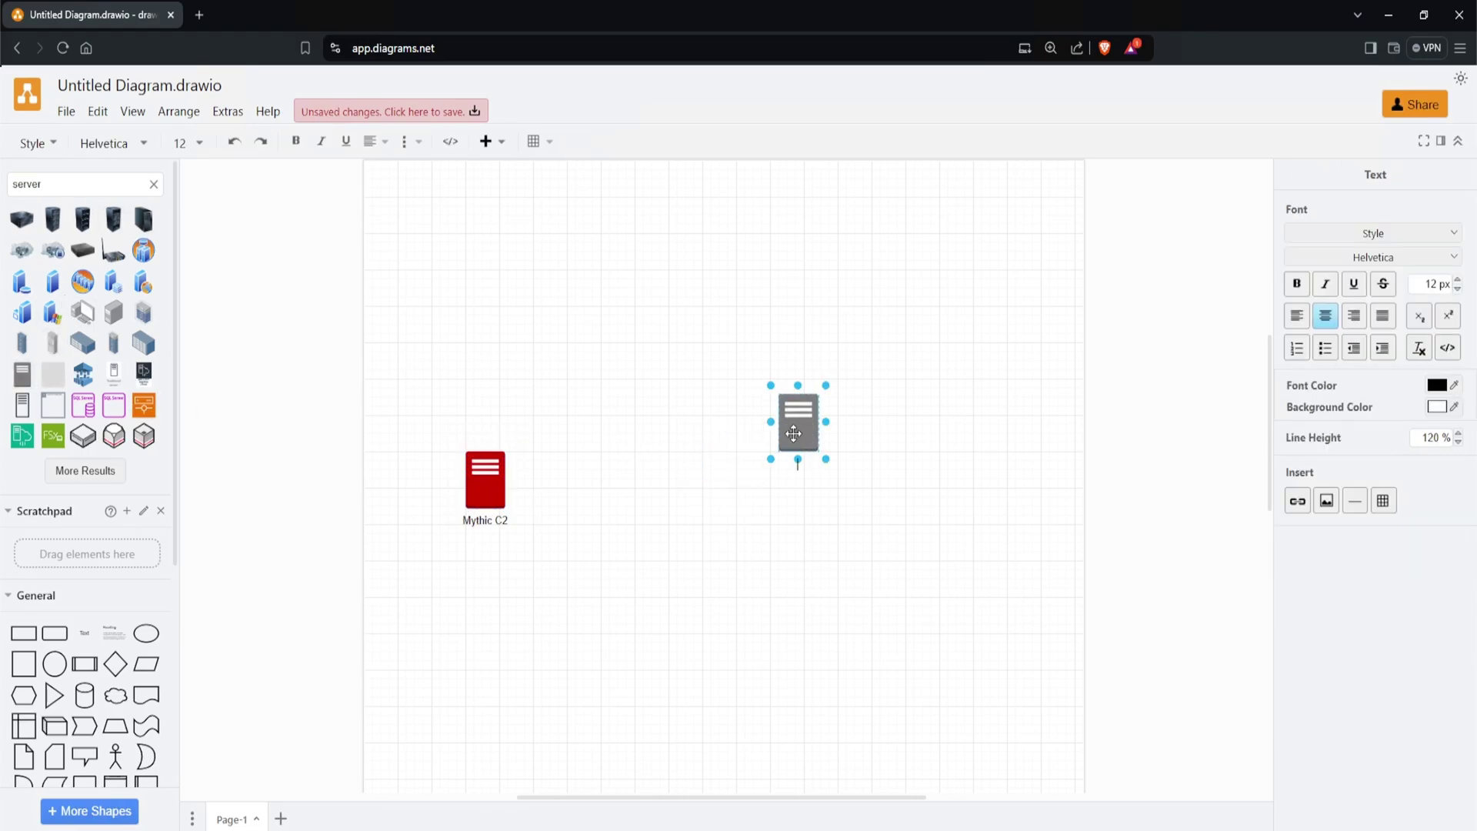
type("Windows Server")
left_click(954, 395)
Step: Duplicate the Windows Server shape just below the original and open the copy's label for editing
left_click(805, 417)
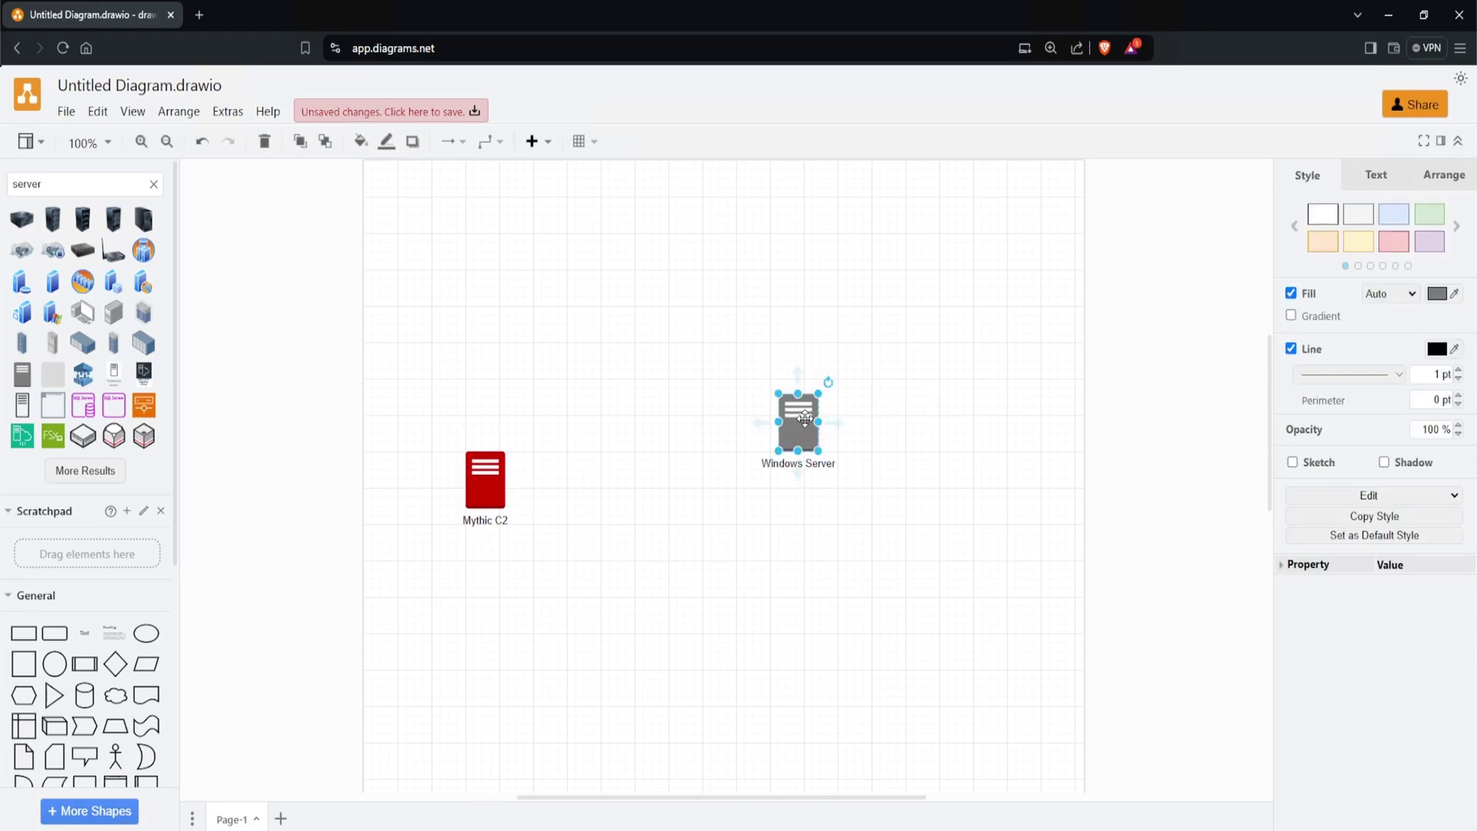
left_click_drag(805, 418, 792, 544)
double_click(792, 545)
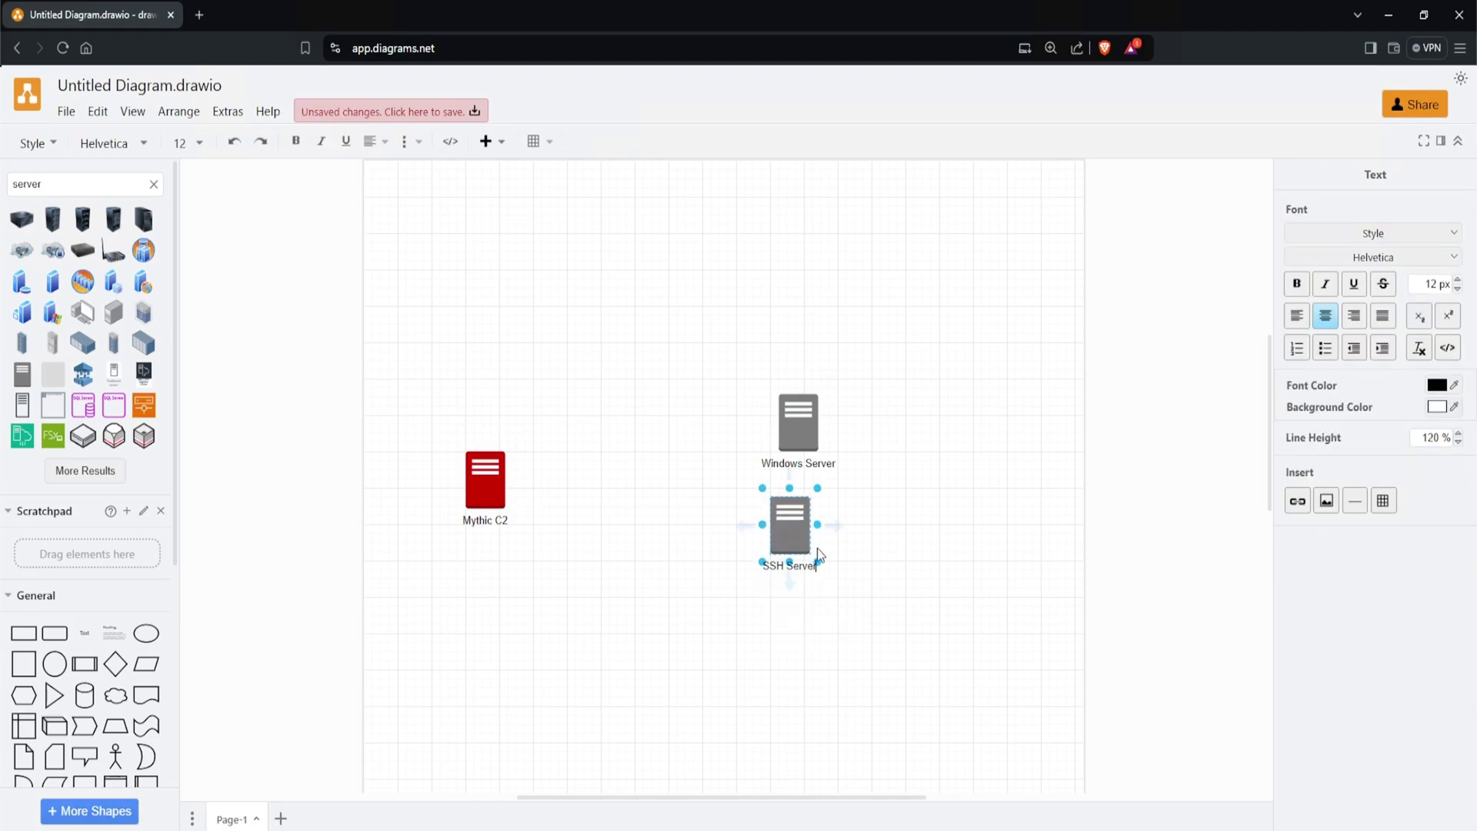
Step: Finish the server copy's label as "SSH Server" and move the shape down, aligned directly beneath Windows Server
left_click(943, 533)
left_click_drag(800, 531, 847, 593)
left_click(804, 411)
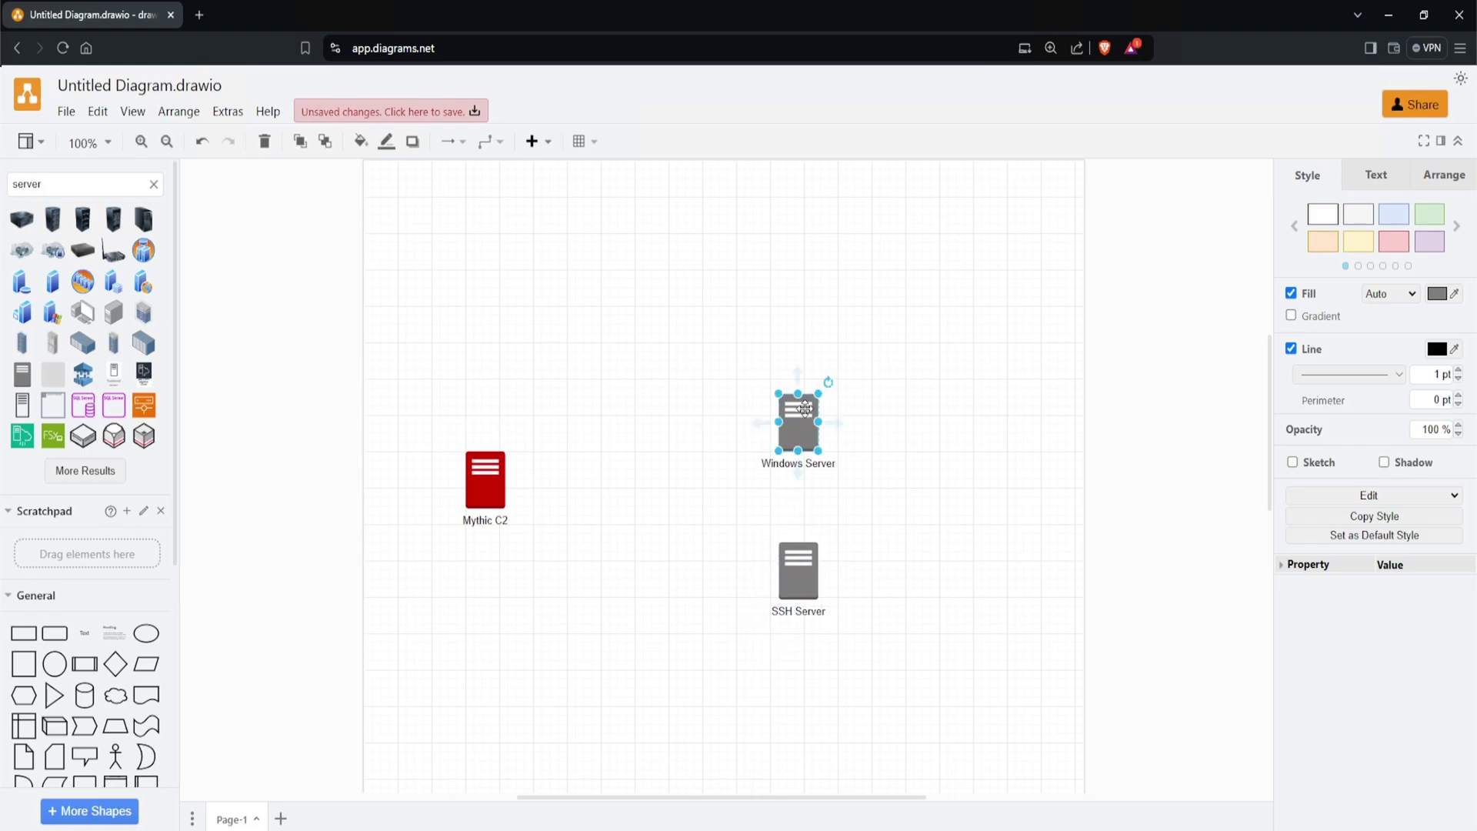
left_click_drag(939, 254, 776, 473)
left_click(884, 455)
Step: Search the shape library for "computer" and place a Computer shape above Mythic C2
double_click(82, 183)
type("comp")
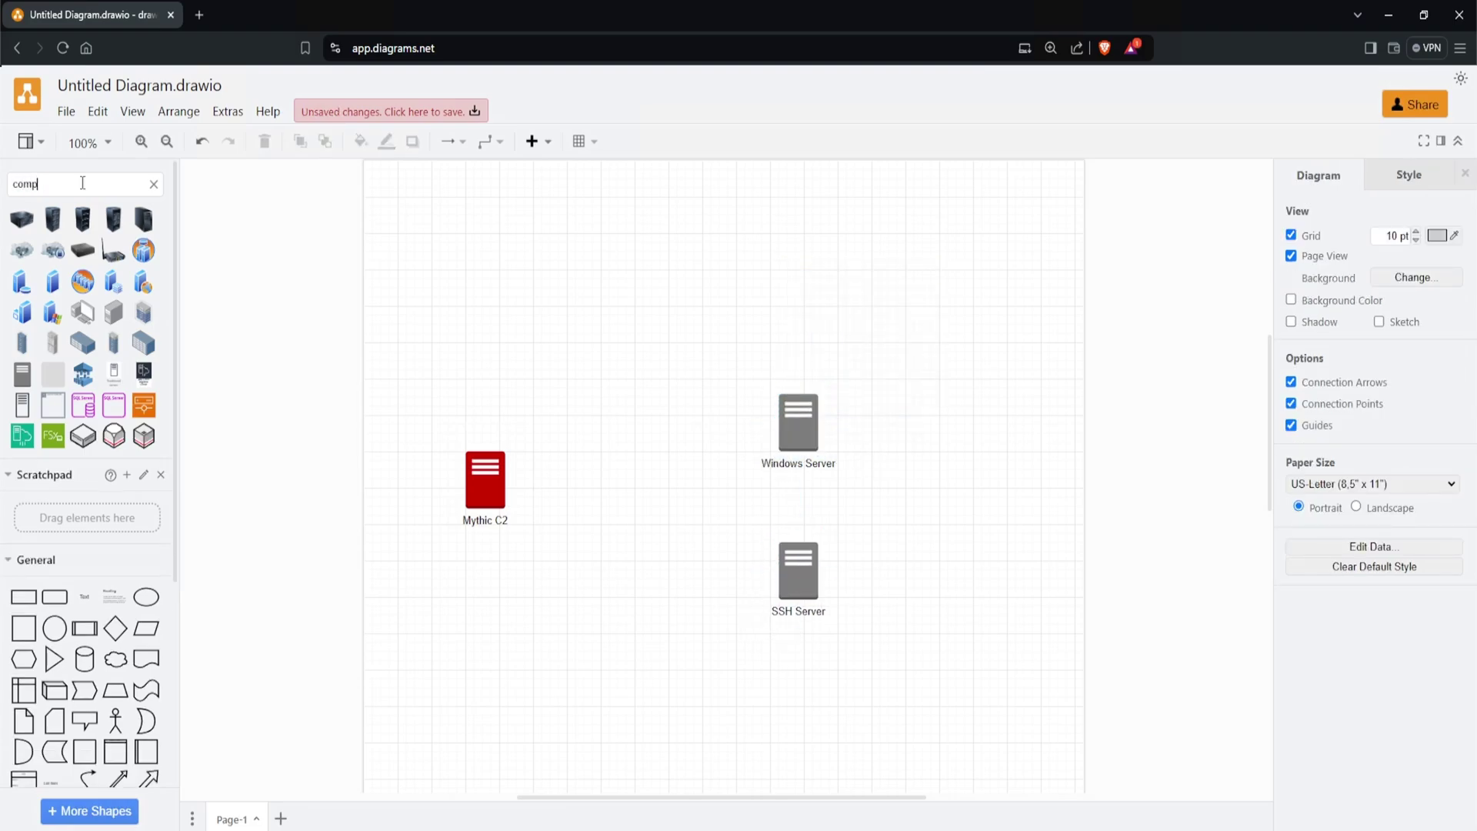
type("uter")
key("Return")
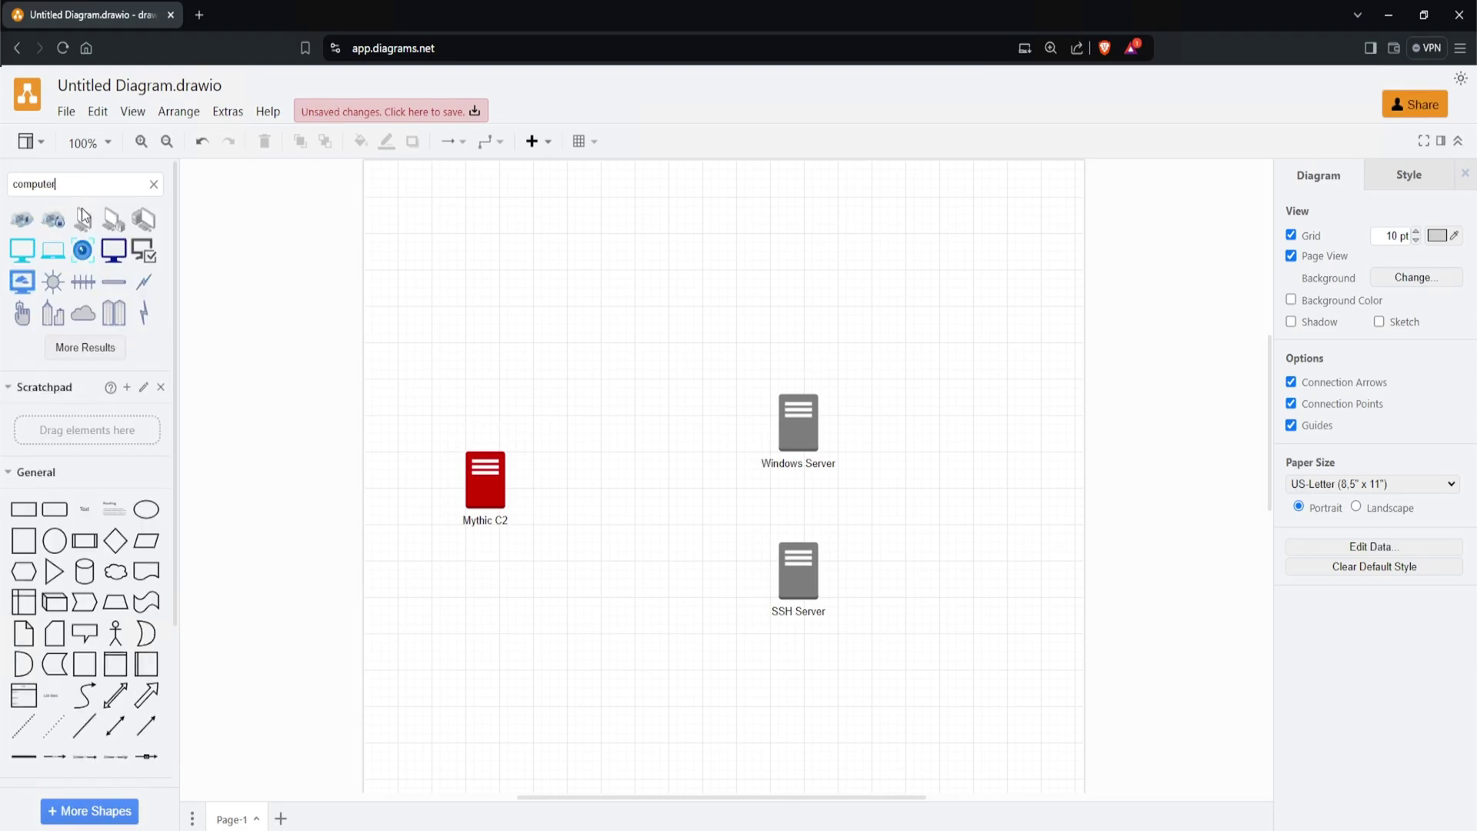
left_click(21, 250)
left_click_drag(714, 485, 469, 347)
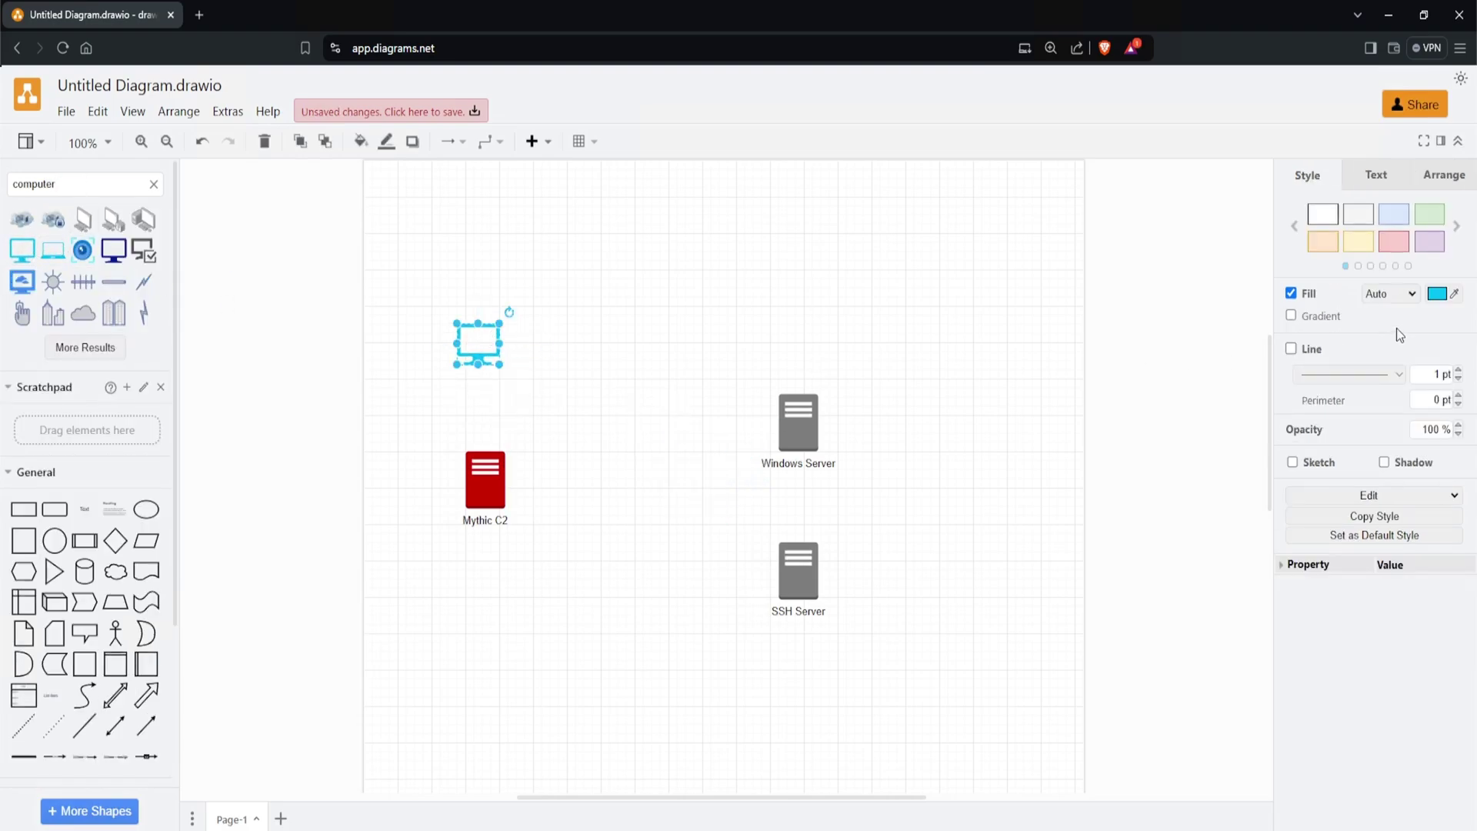
Step: Label the computer shape "Attacker Laptop" with "Kali Linux" on a second line
double_click(482, 341)
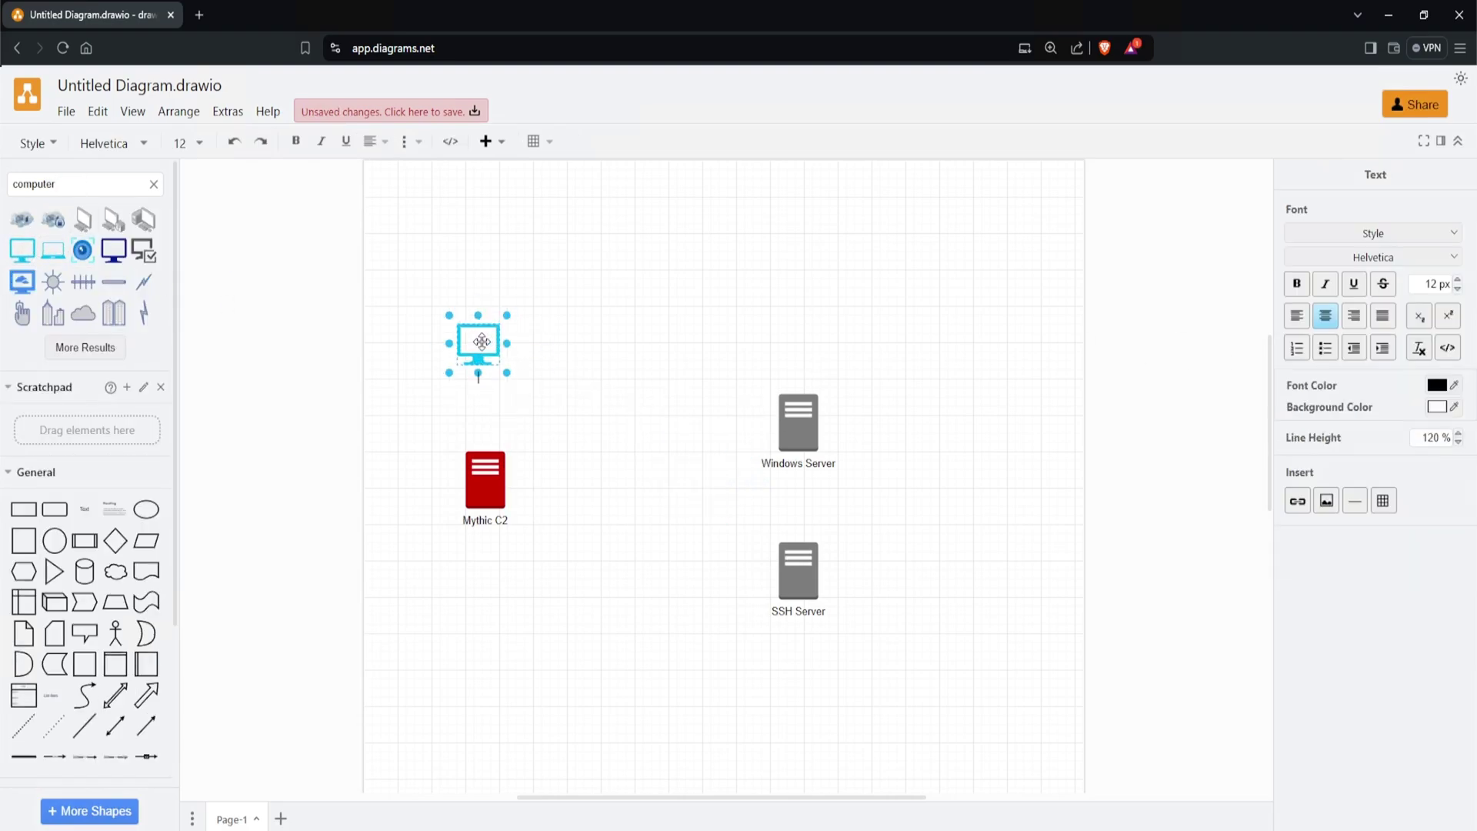
type("Attacker Laptop ")
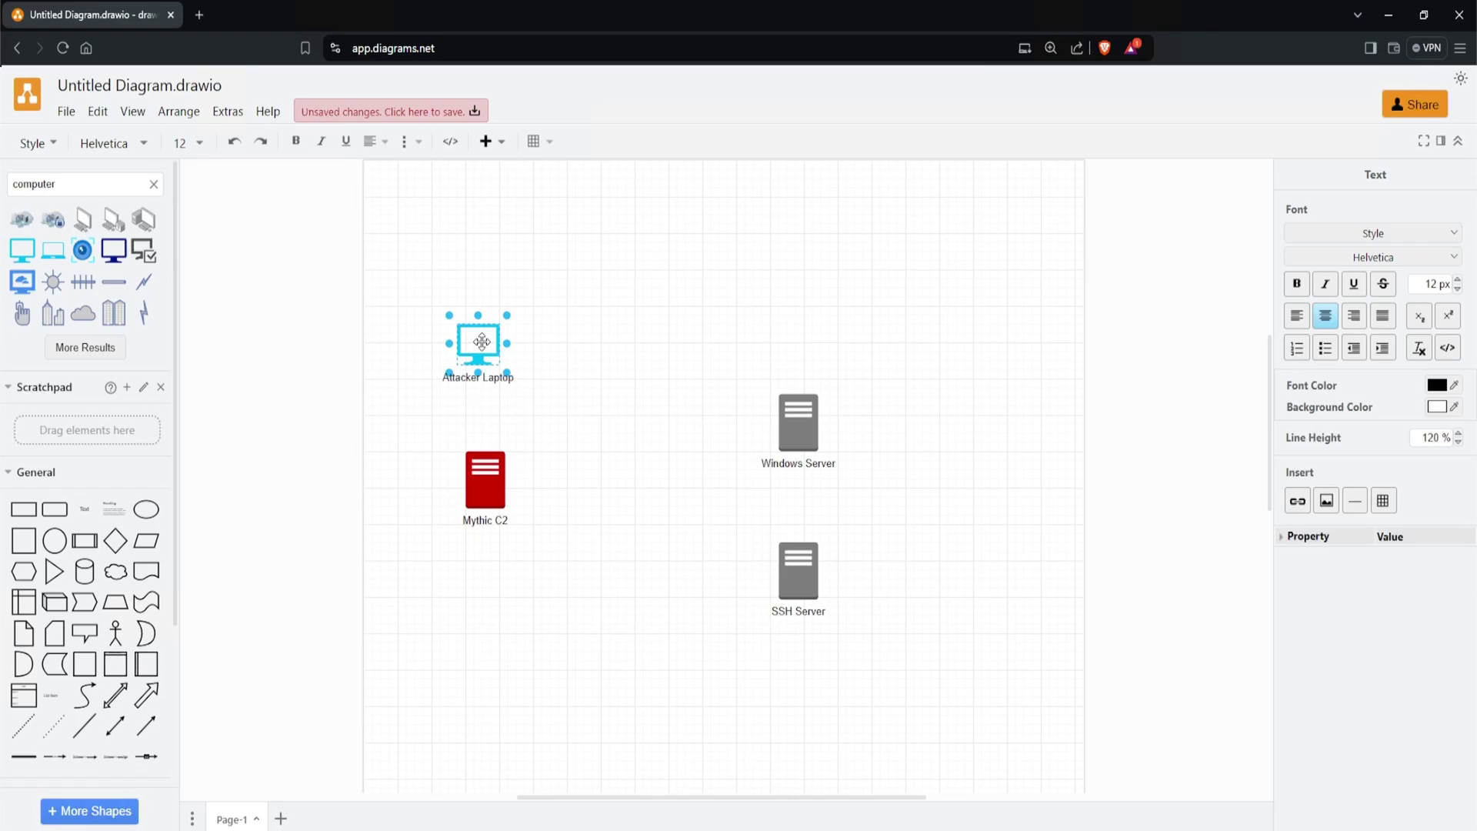
type("Kali Linux")
Step: Set the Attacker Laptop shape's fill color to the recently used dark red
left_click(481, 341)
left_click(1434, 296)
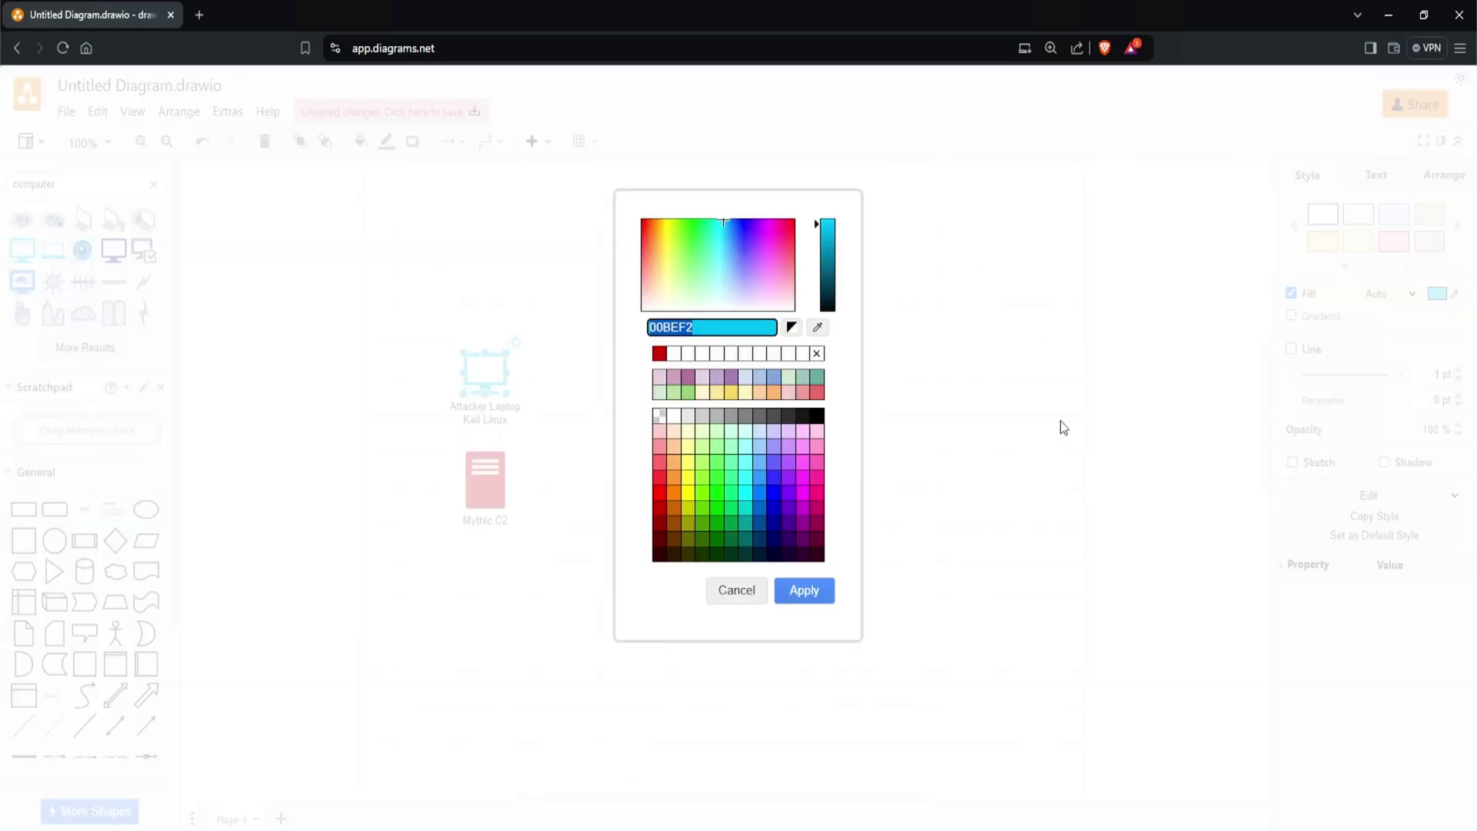
left_click(659, 353)
left_click(631, 458)
Step: Add a Cloud shape labelled "Internet" between the red attacker shapes and the gray servers
left_click(774, 401)
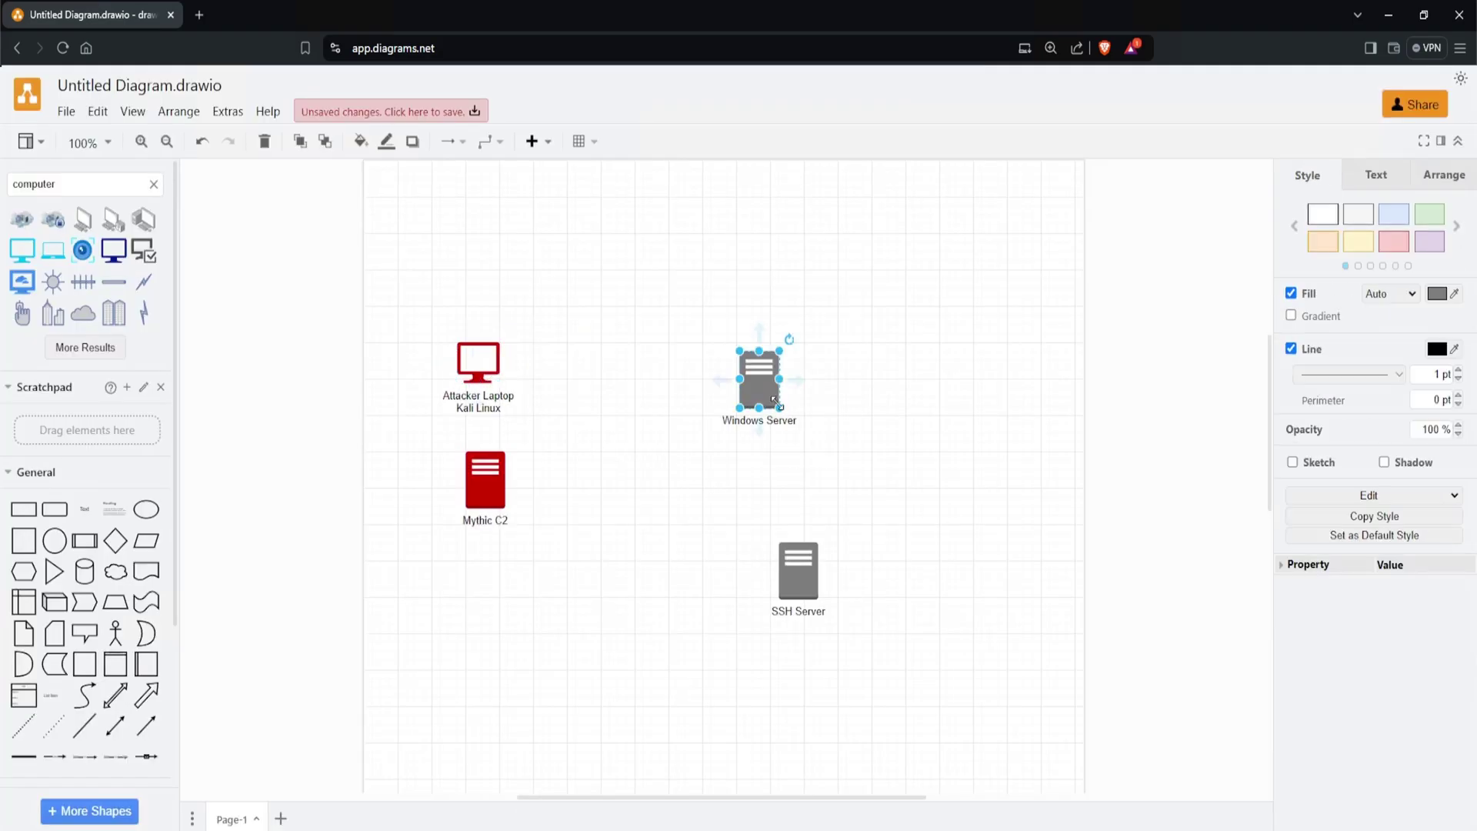
left_click(83, 312)
left_click_drag(731, 483, 692, 473)
double_click(721, 495)
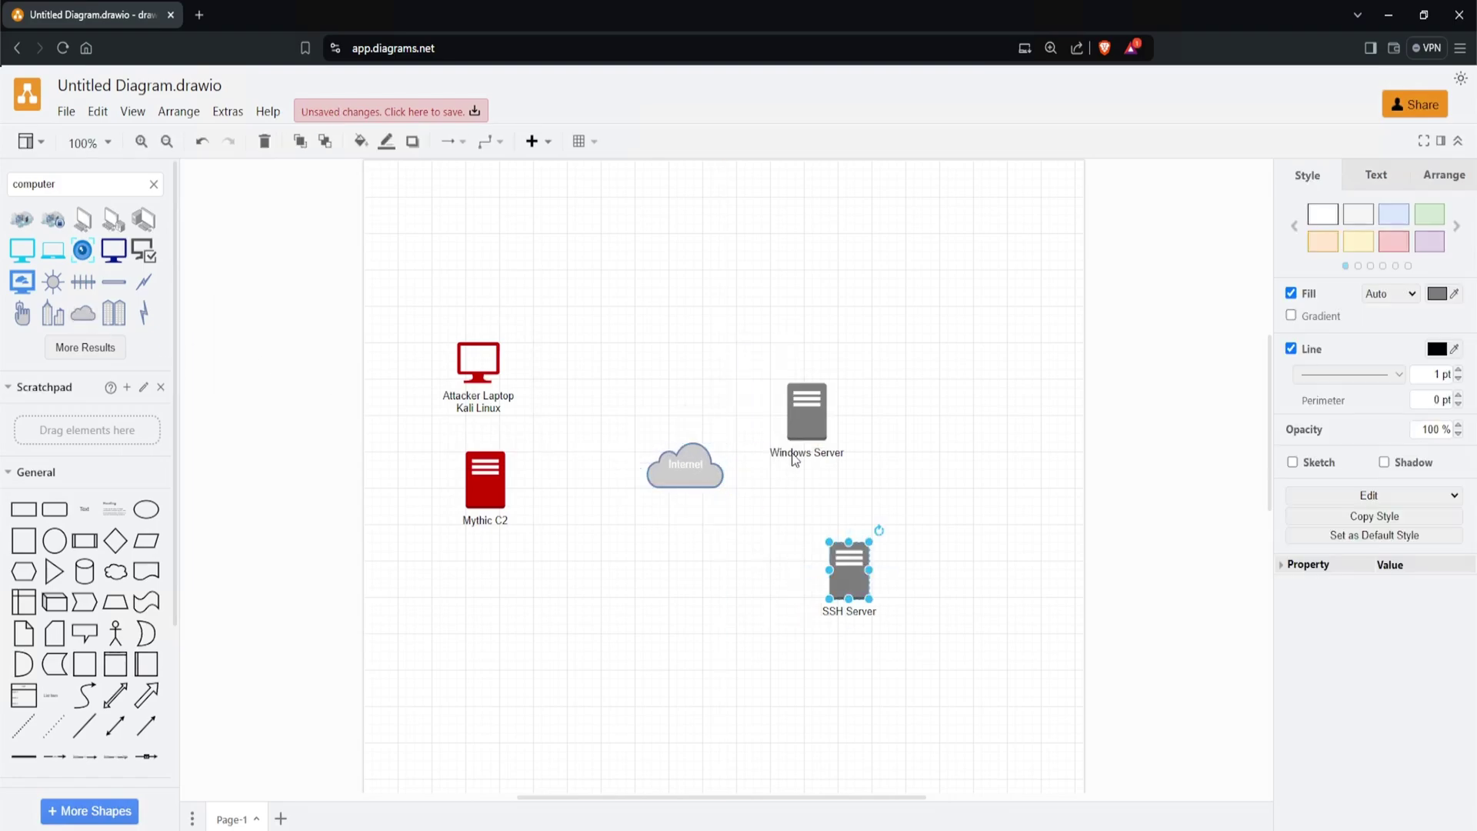
Step: Arrange Windows Server above SSH Server, center the Internet cloud between both sides, and stack Attacker Laptop well above Mythic C2
left_click_drag(807, 420, 848, 441)
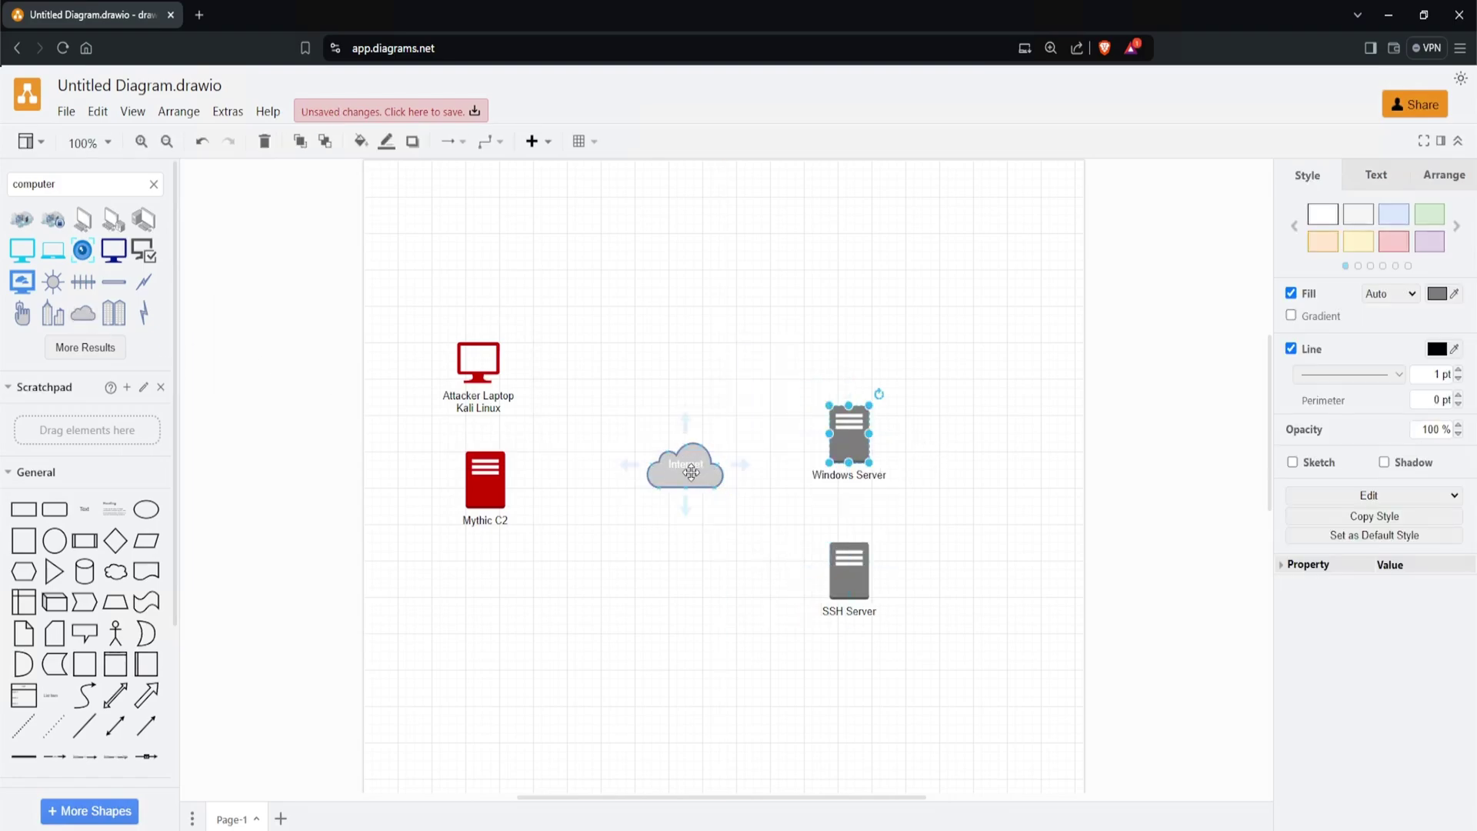
left_click_drag(685, 474, 656, 444)
left_click_drag(501, 501, 481, 500)
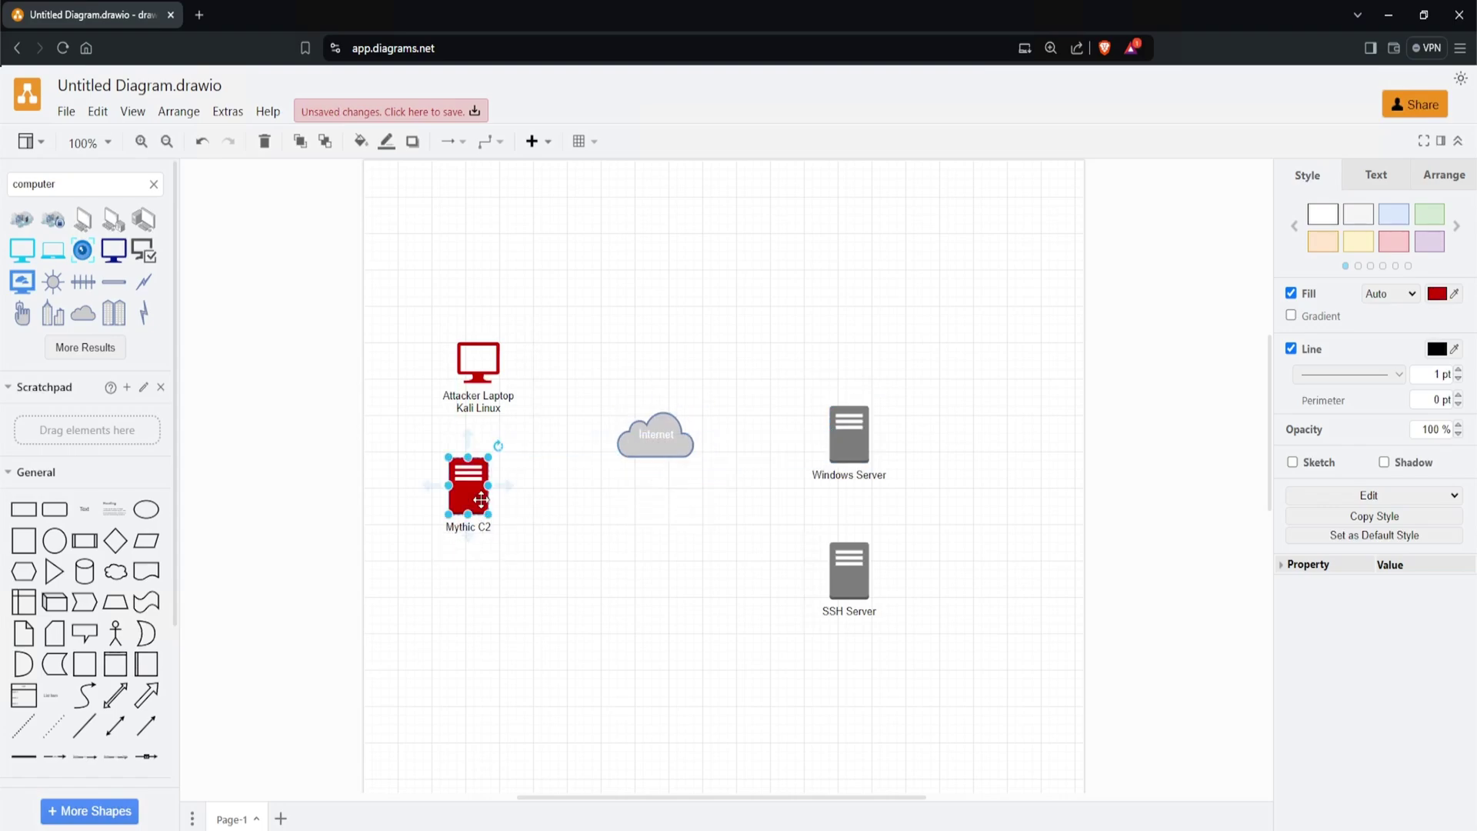
left_click_drag(476, 370, 467, 370)
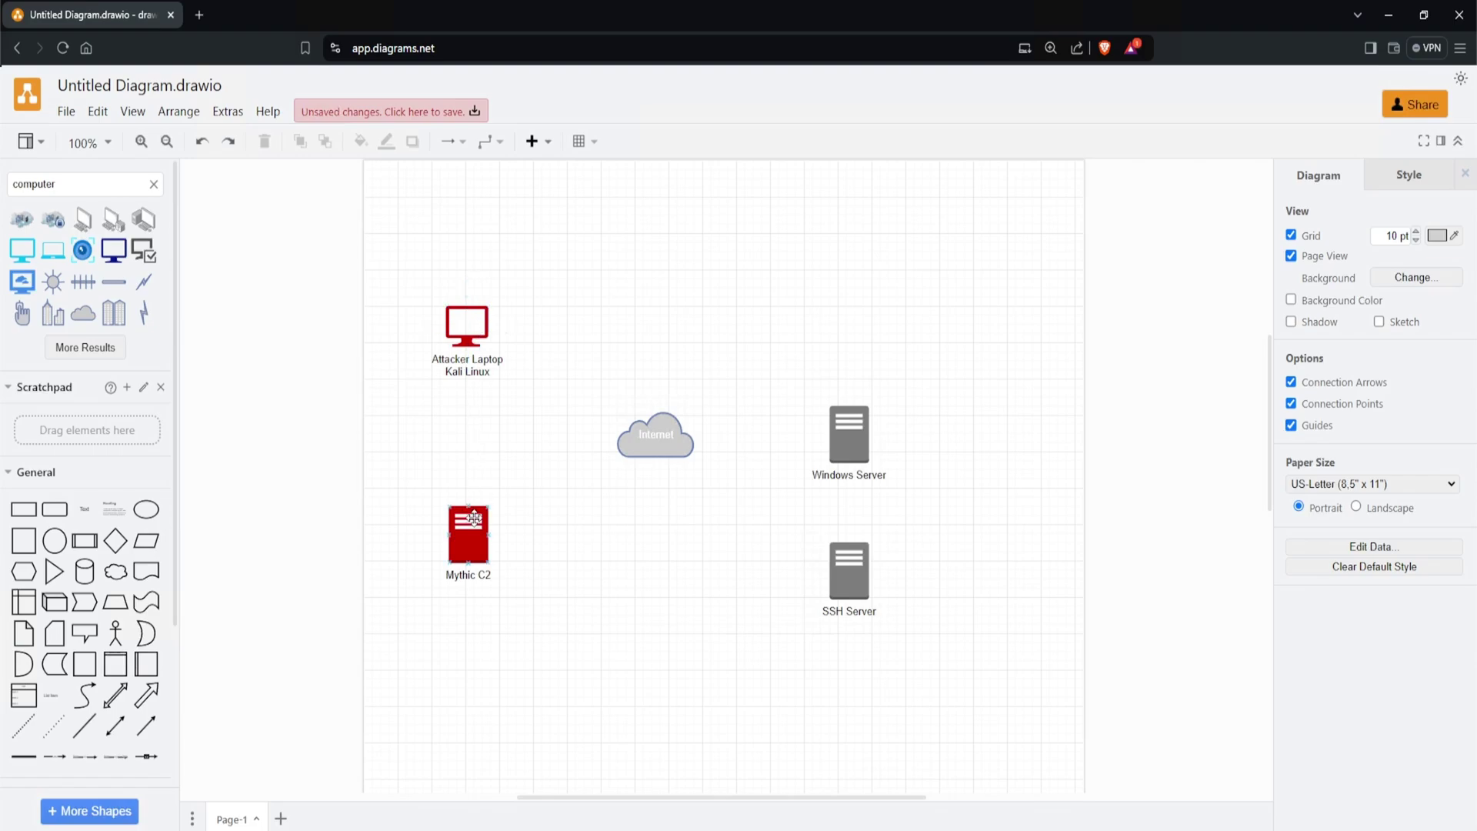
left_click(477, 540)
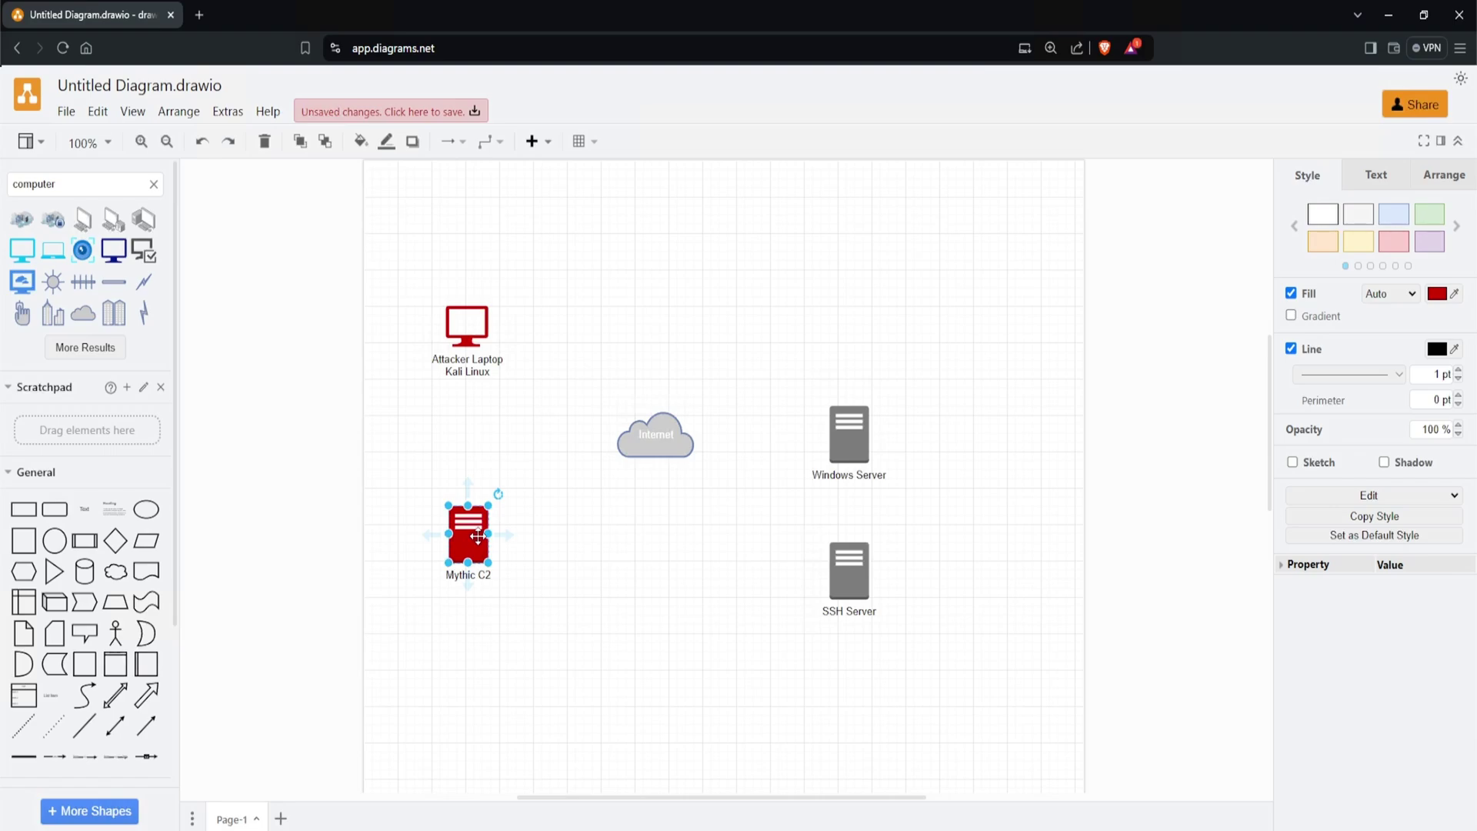
left_click(758, 543)
Step: Add a text element reading "Phase 1" centered near the page's upper edge
scroll(758, 544, "up", 1)
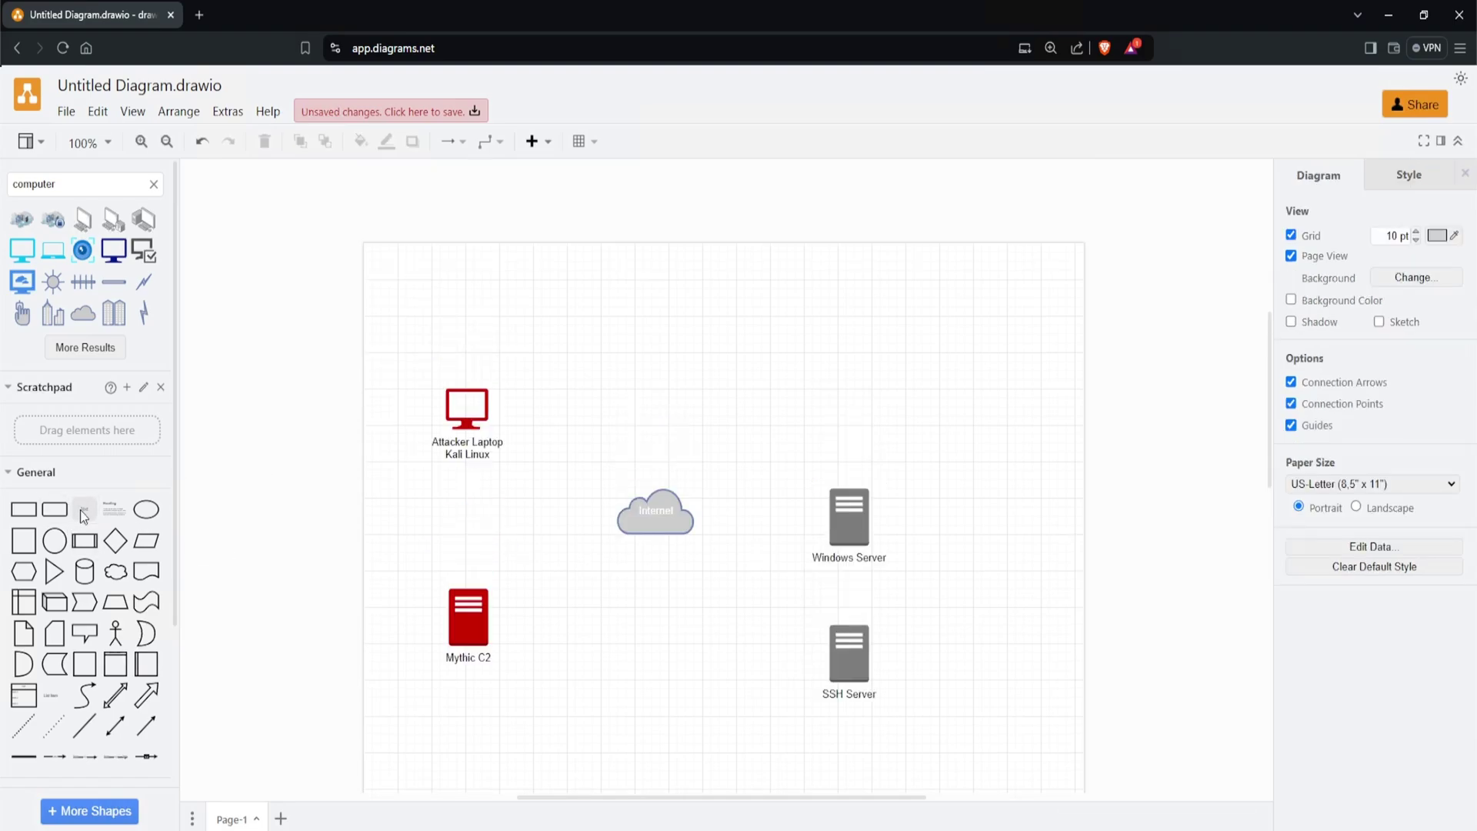
left_click(84, 514)
left_click_drag(718, 471, 703, 339)
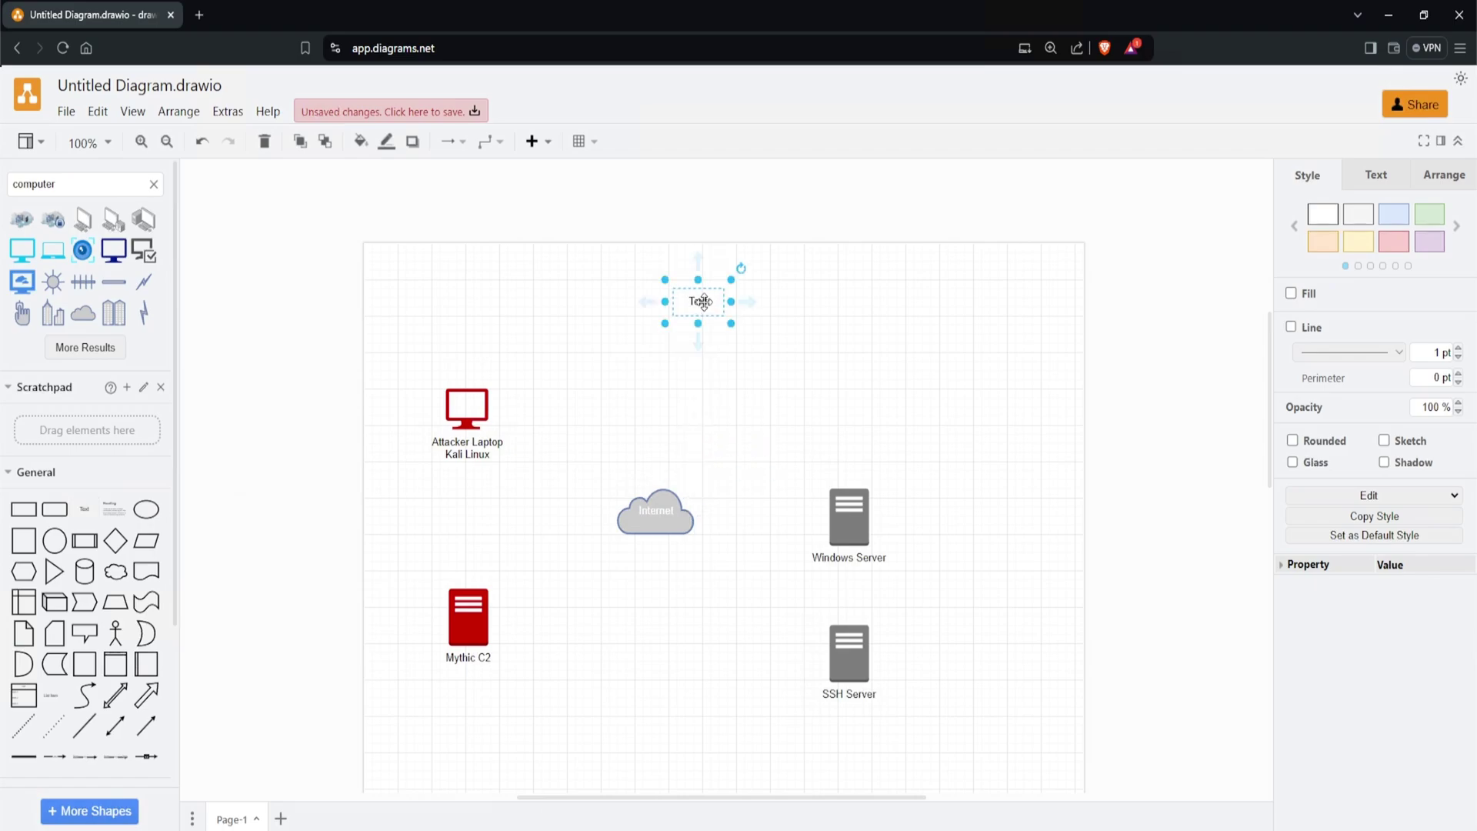
double_click(698, 302)
type("Phase 1")
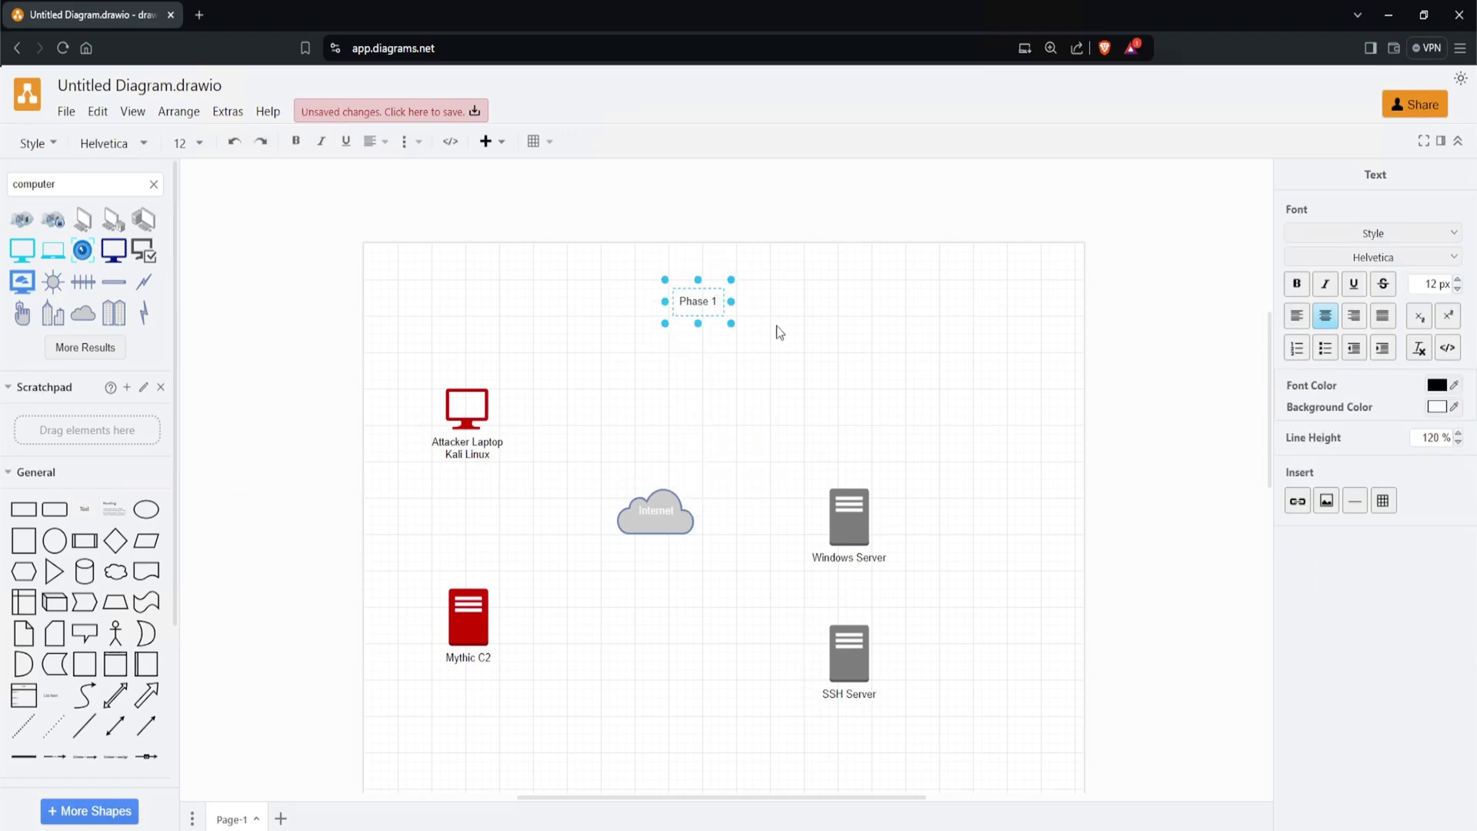
left_click(777, 325)
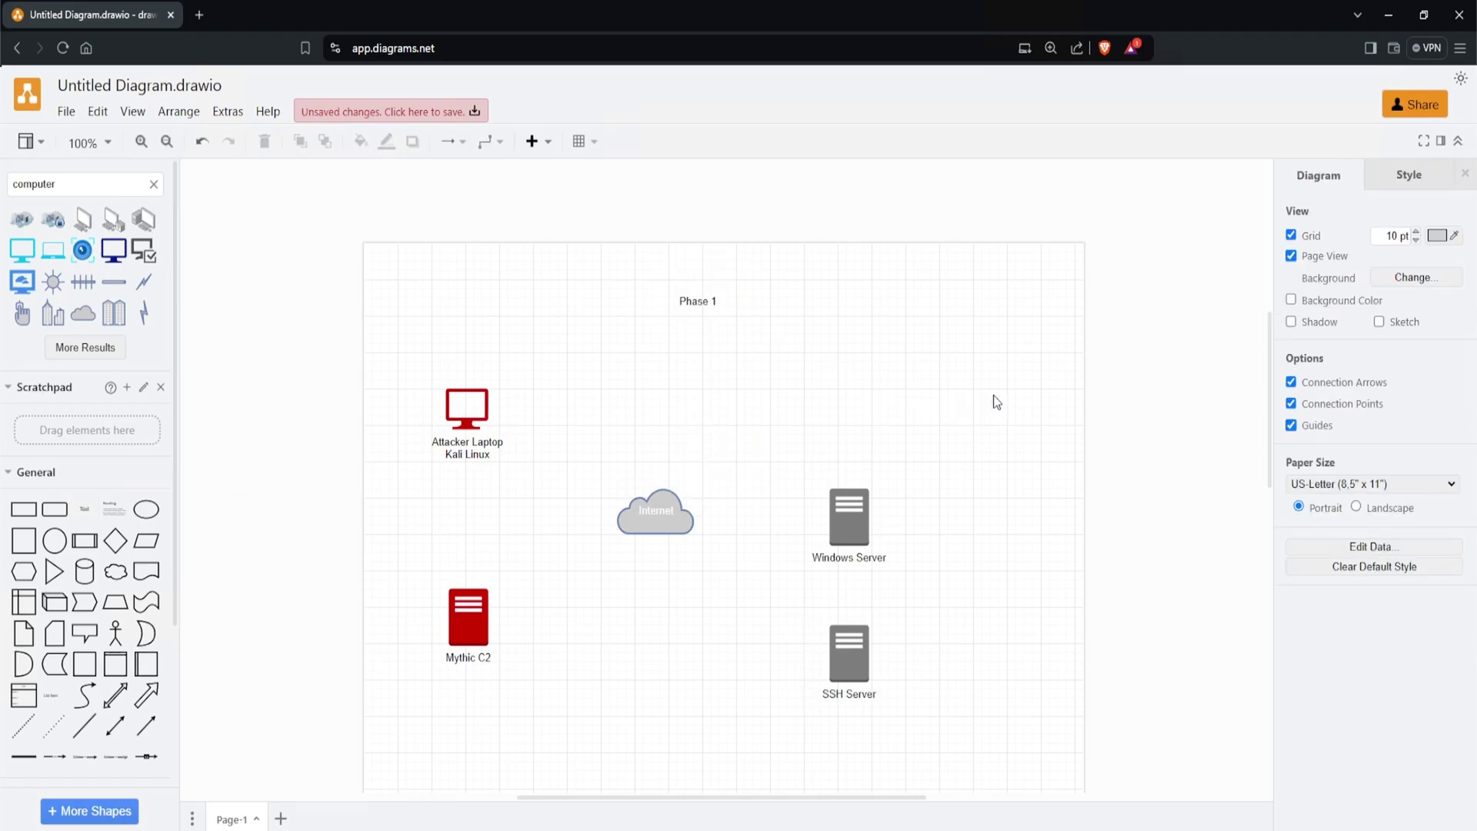
Step: Hide the drawing grid and set the browser zoom to 133%
left_click(1307, 239)
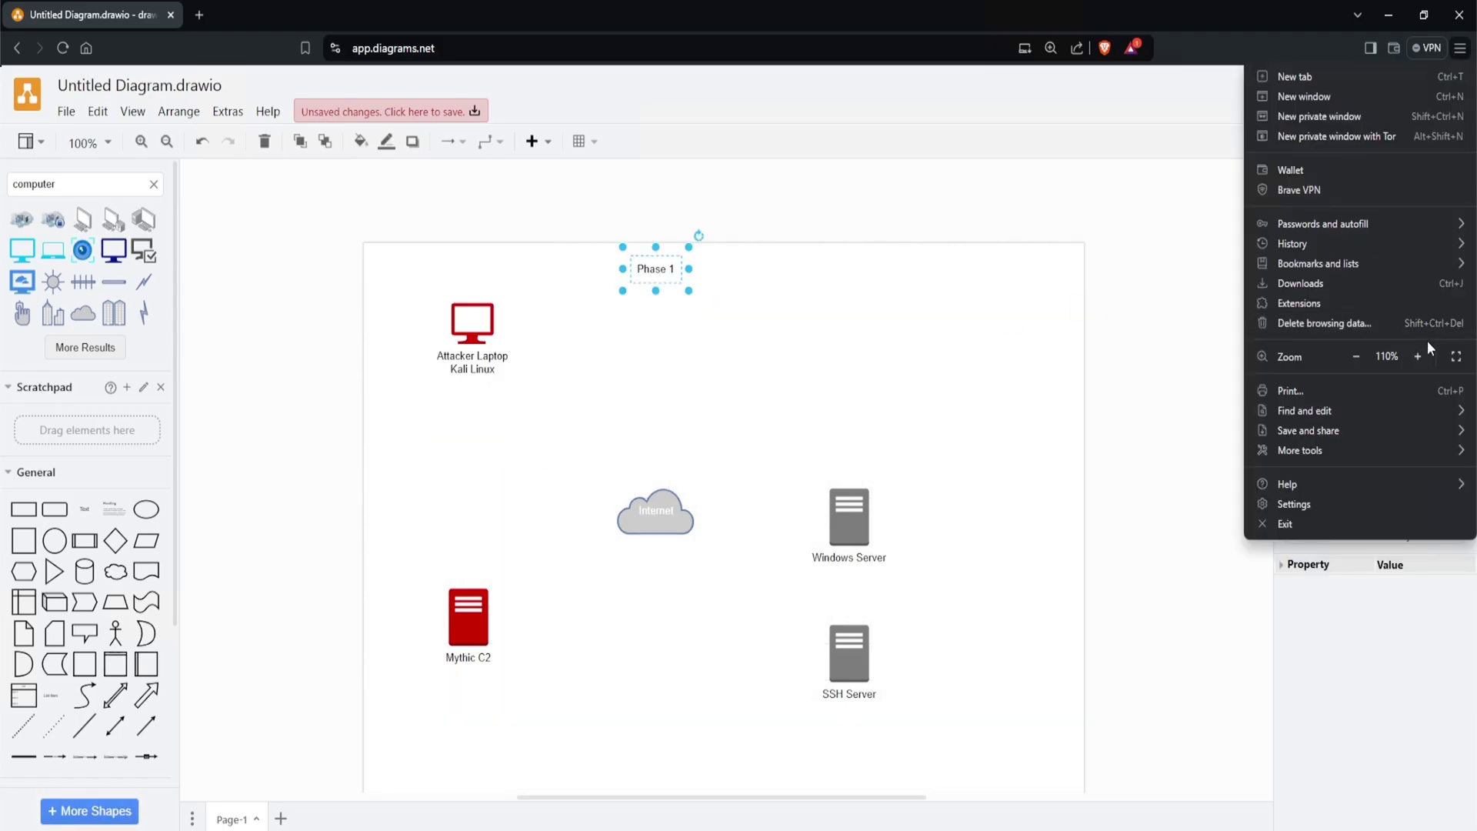
left_click(1420, 353)
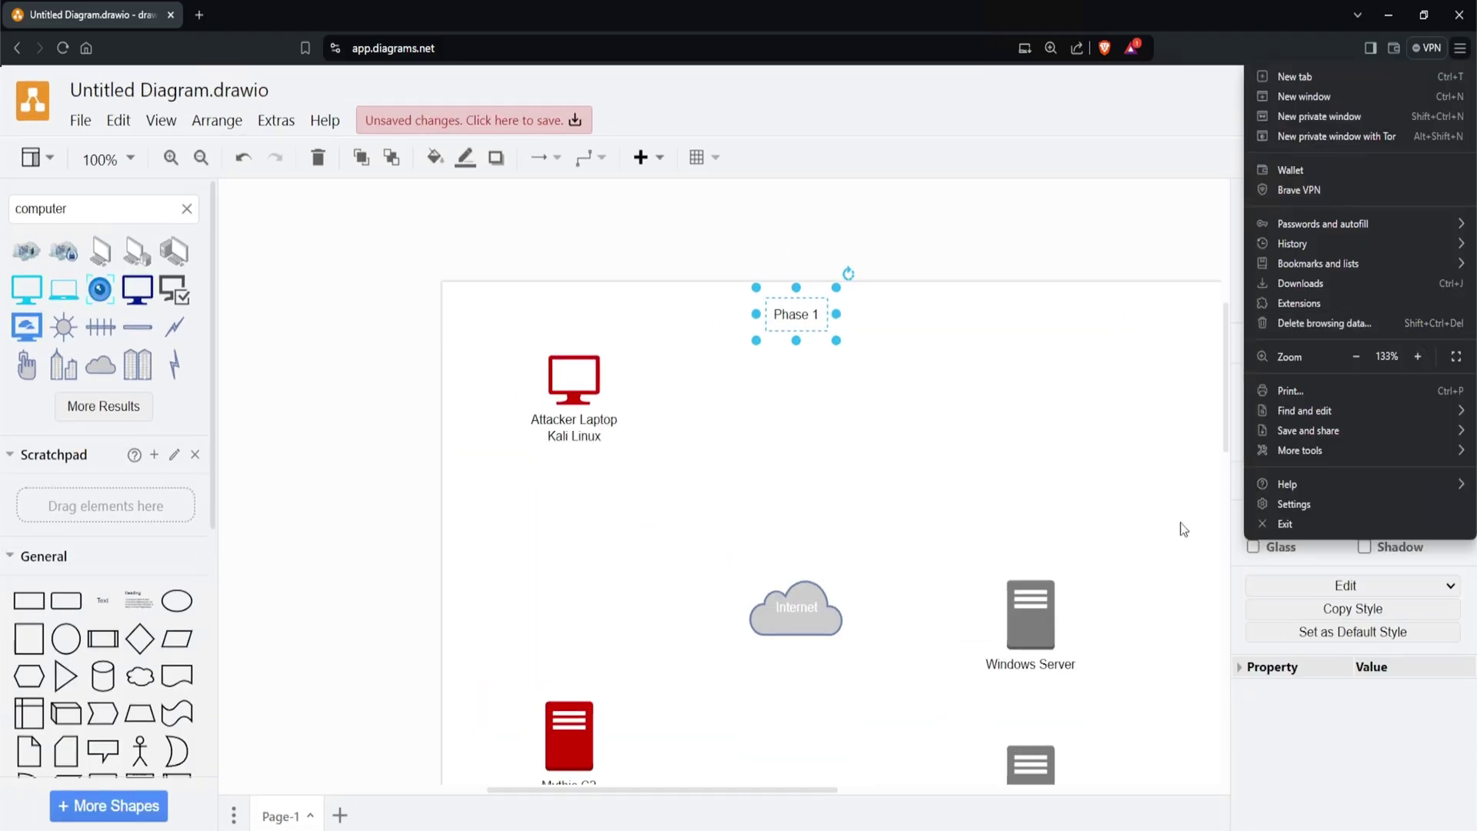
left_click(874, 588)
scroll(873, 588, "down", 5)
scroll(874, 588, "up", 4)
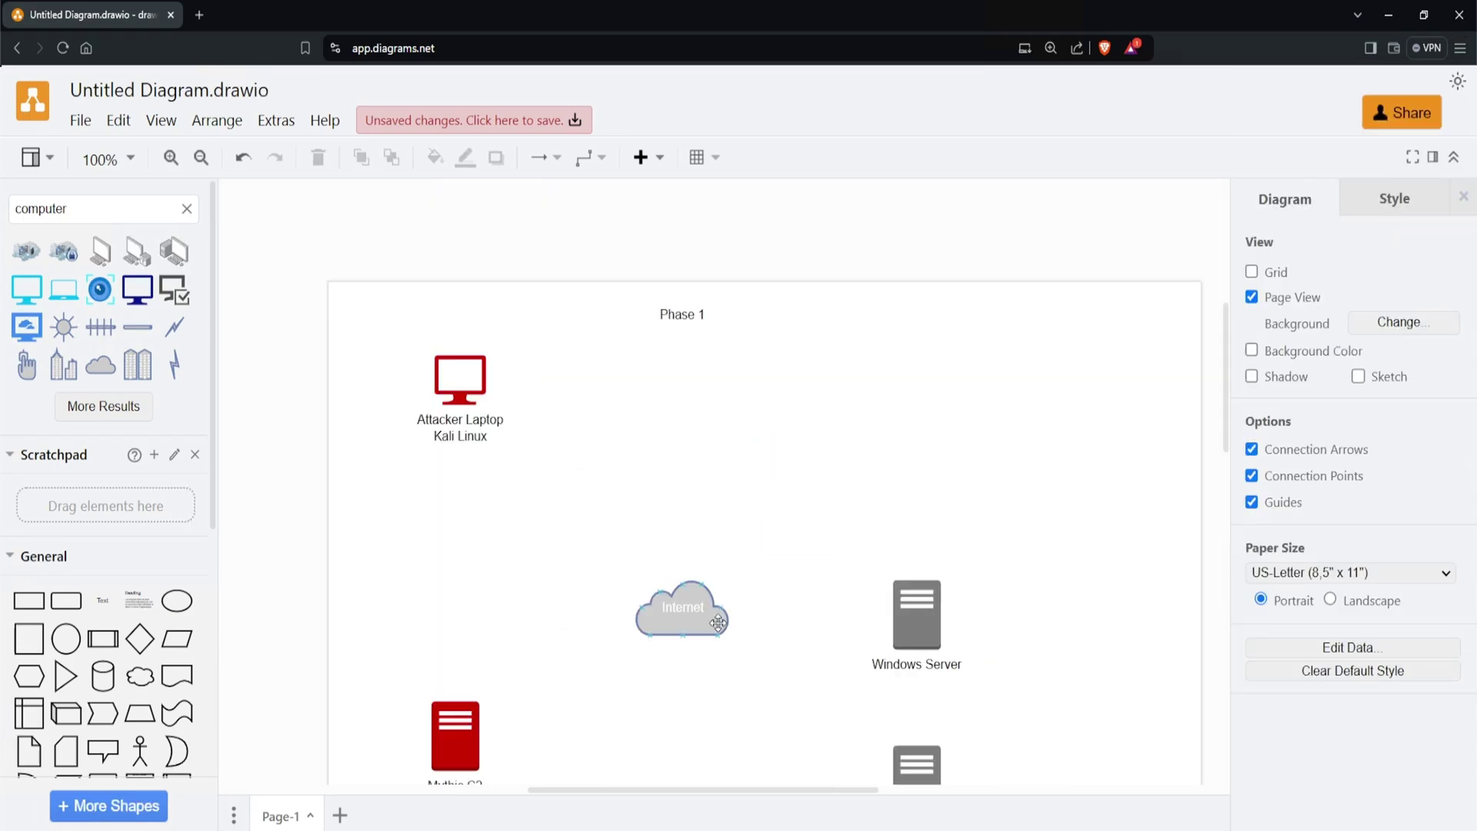
Step: Move the Internet cloud and Windows Server up into a row with Attacker Laptop, just below the Phase 1 text
left_click_drag(710, 608, 695, 397)
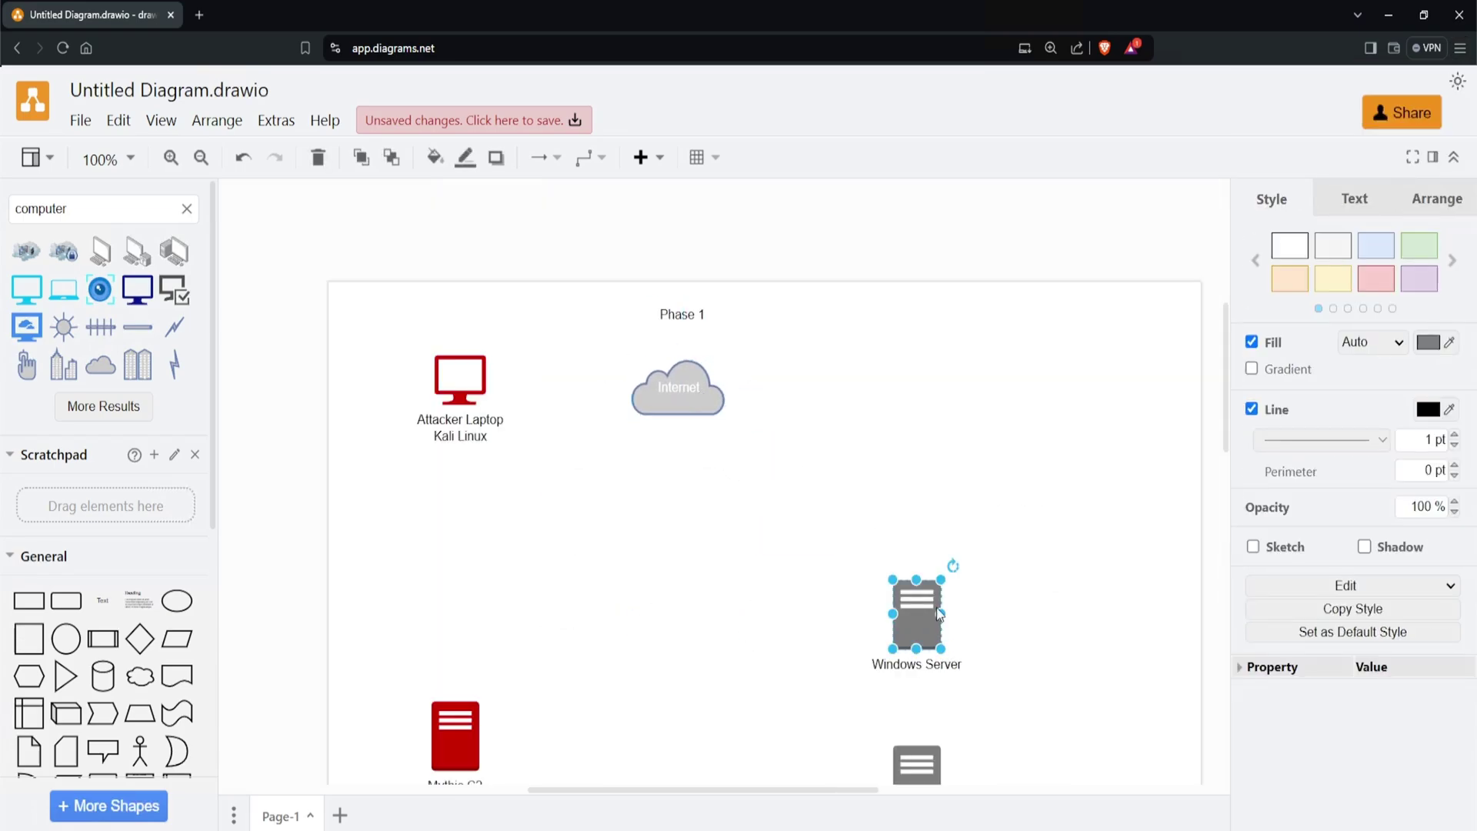
left_click_drag(919, 615, 904, 389)
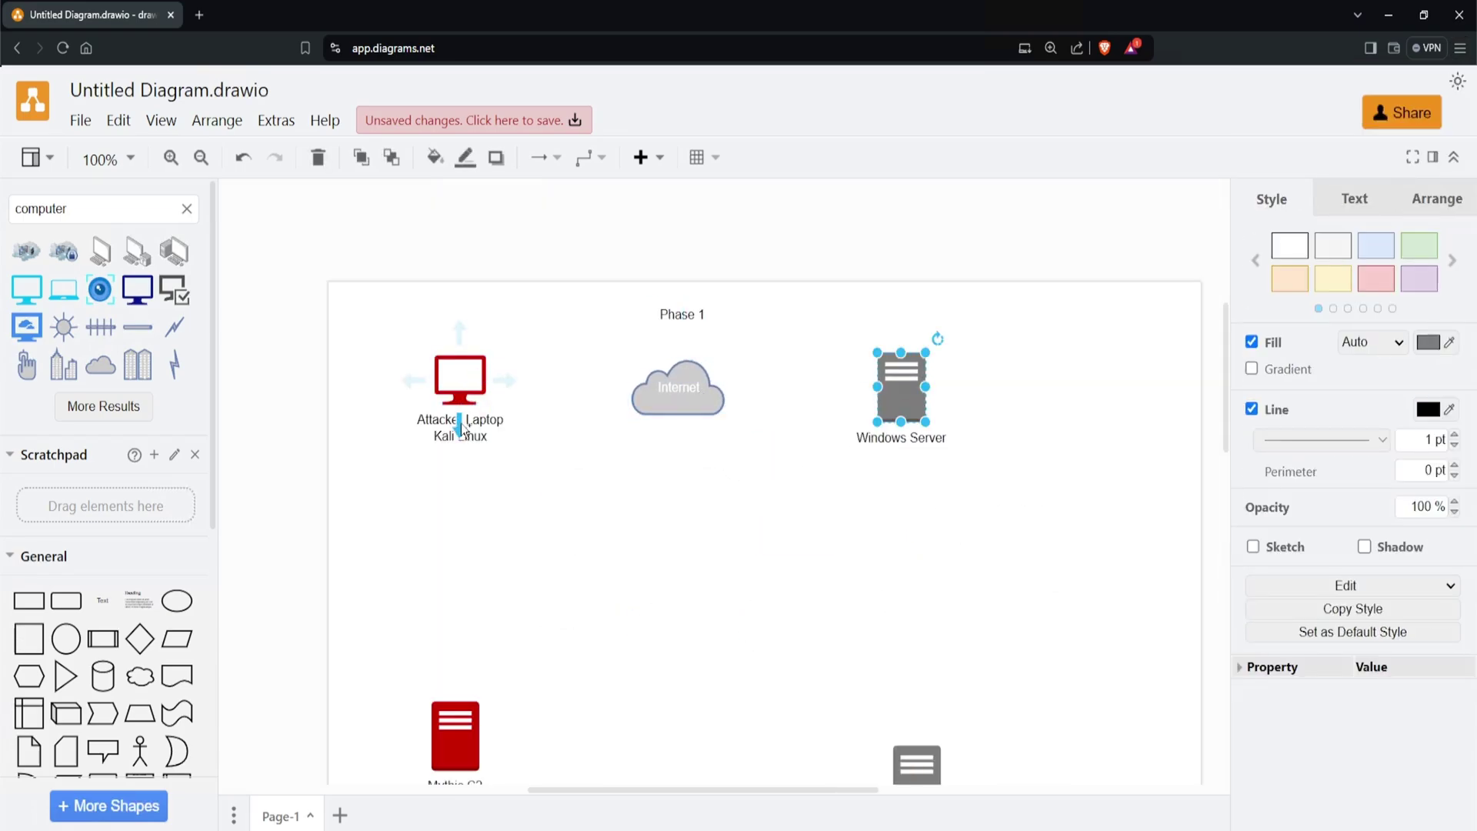
left_click(459, 378)
Step: Add a second line reading "Brute Force" to the Phase 1 text
double_click(681, 314)
key("Return")
type("Brute Force")
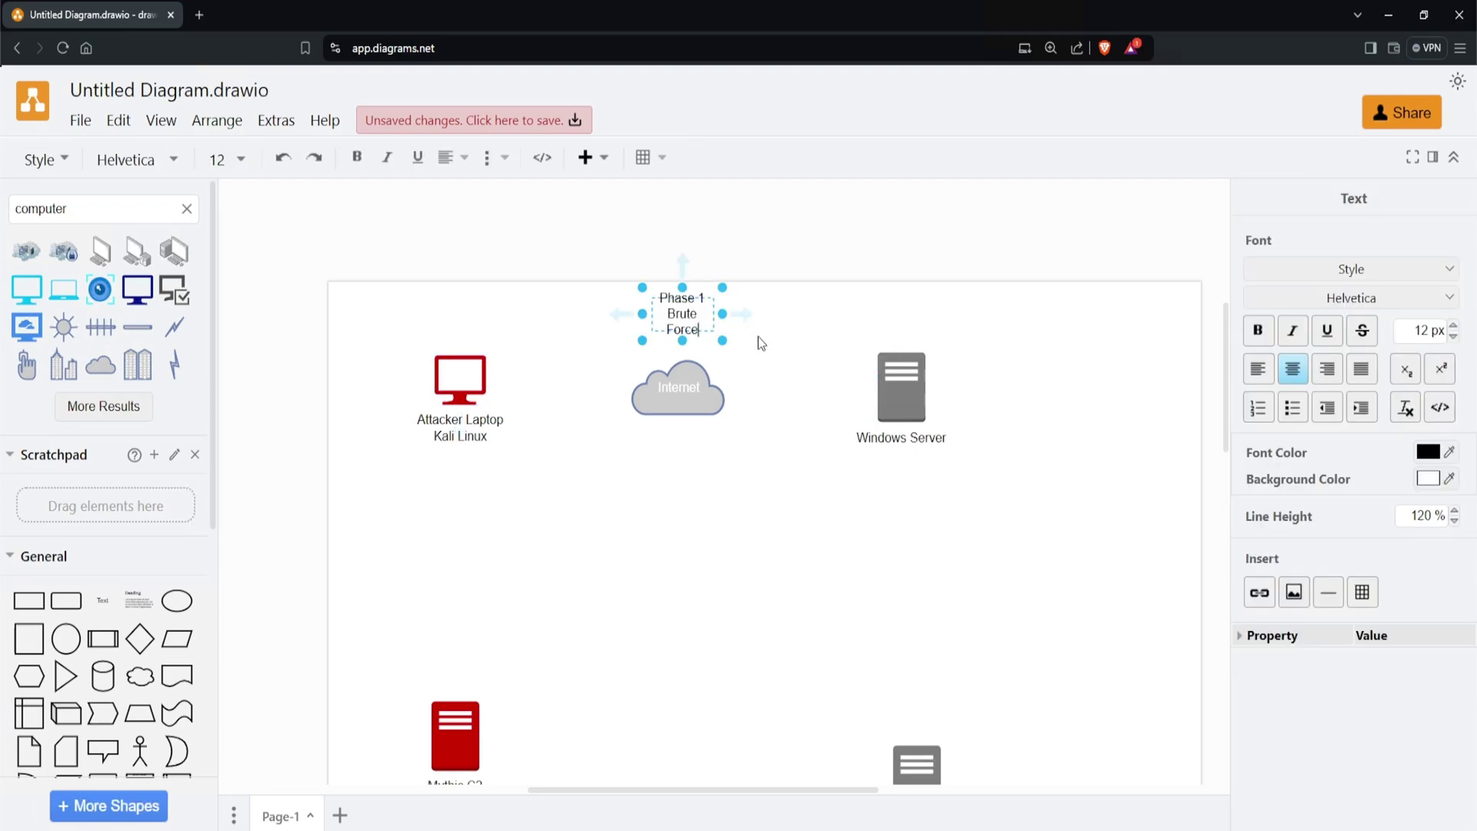
left_click(759, 335)
Step: Connect Attacker Laptop to Internet and Internet to Windows Server with arrows, and shift the laptop to straighten its arrow
left_click(468, 393)
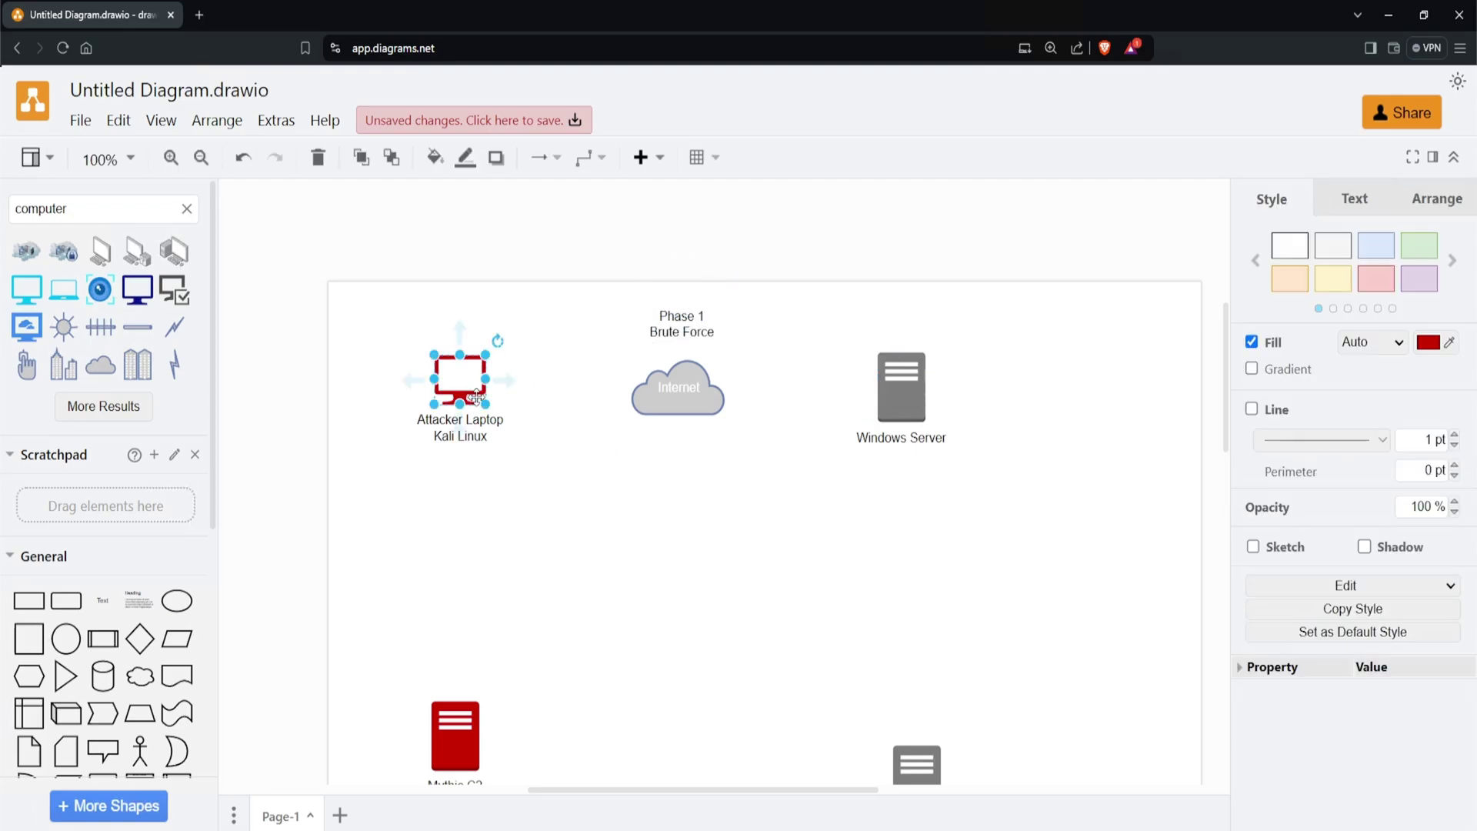
left_click_drag(505, 380, 642, 397)
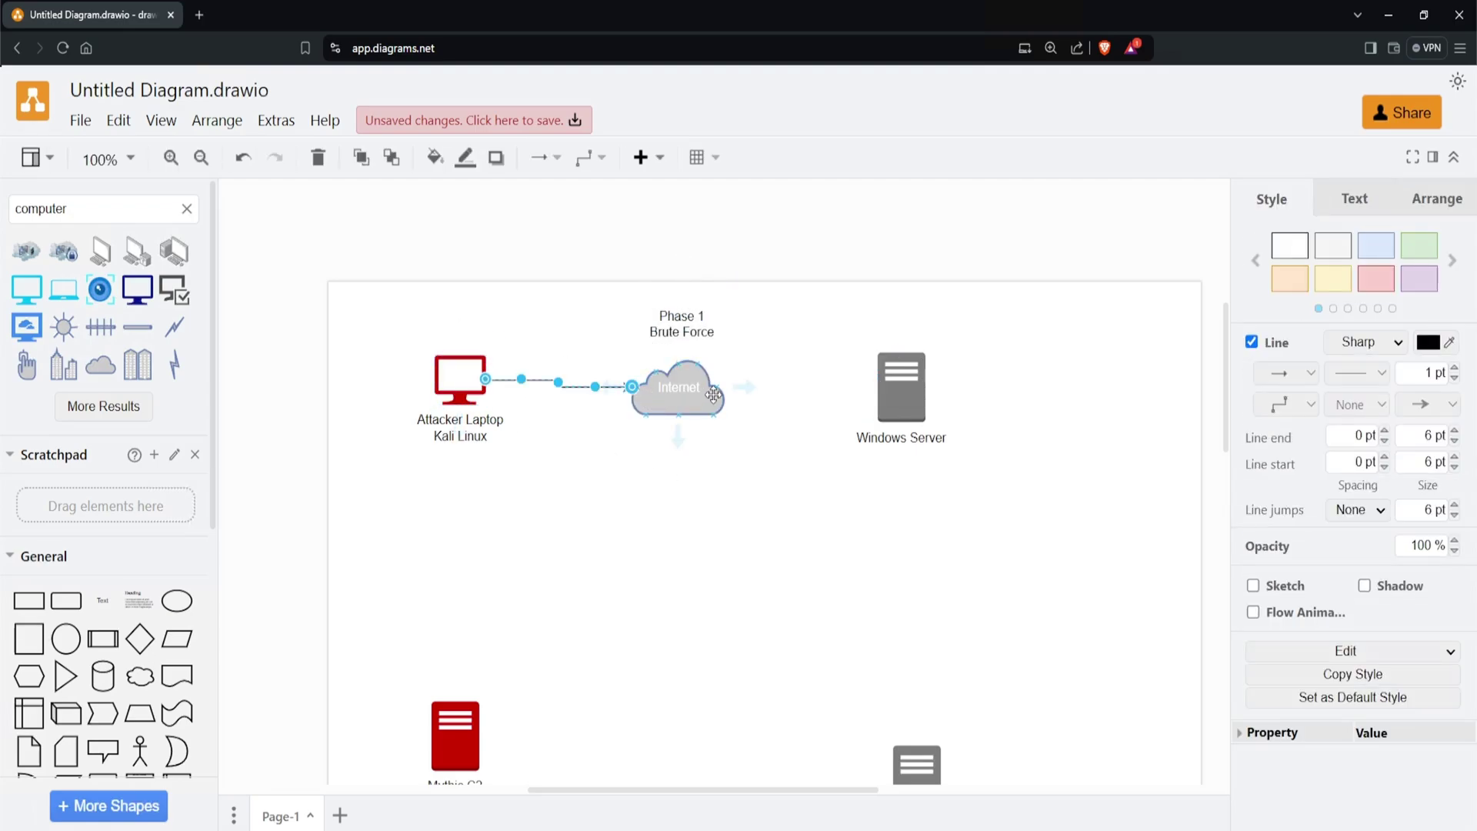
left_click_drag(740, 387, 877, 393)
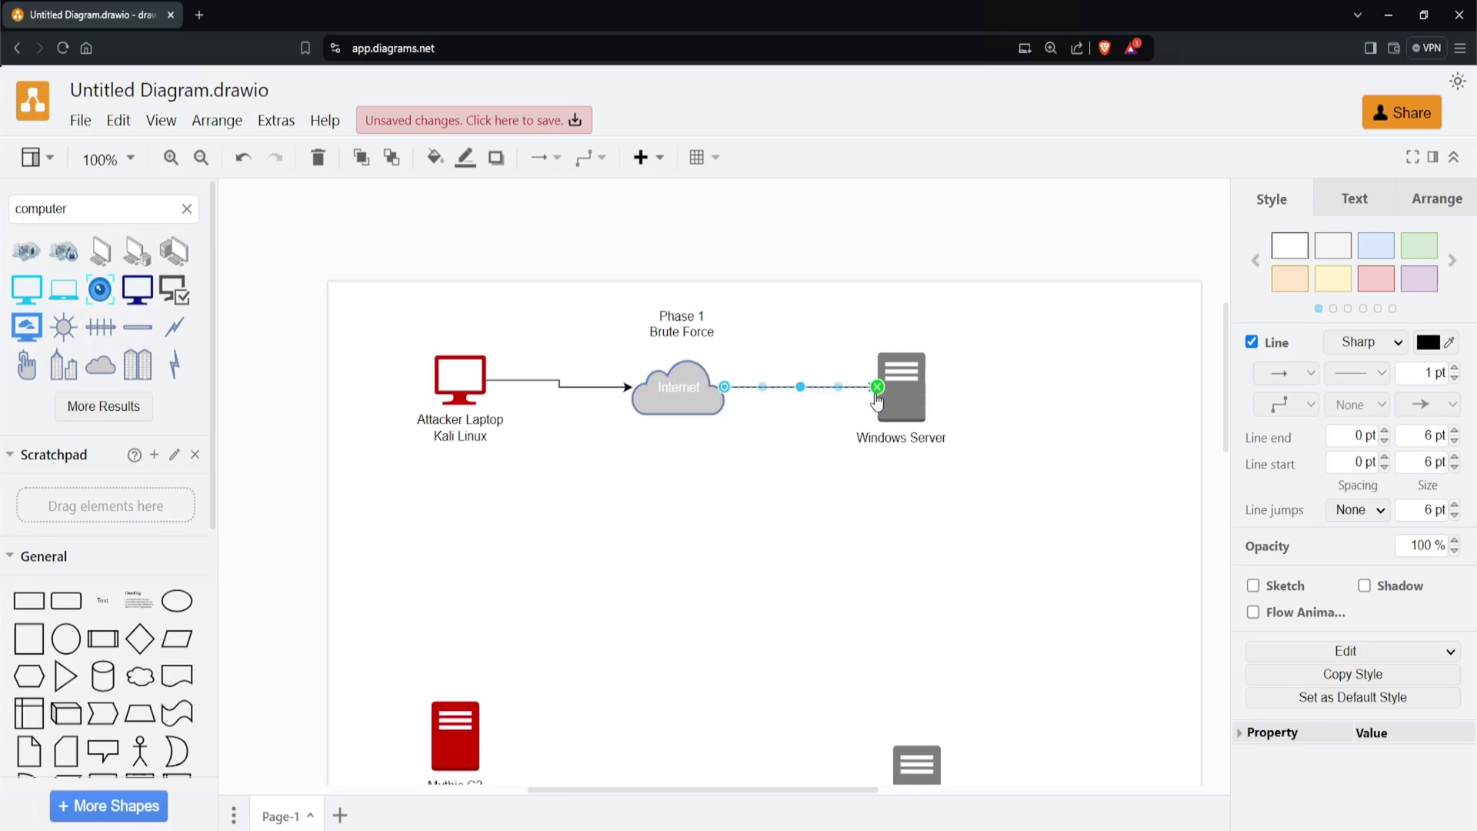
left_click_drag(440, 381, 427, 389)
Step: Label the arrow from Attacker Laptop to Internet "RDP Brute Force" and nudge the cloud slightly toward Windows Server
left_click(550, 389)
double_click(551, 388)
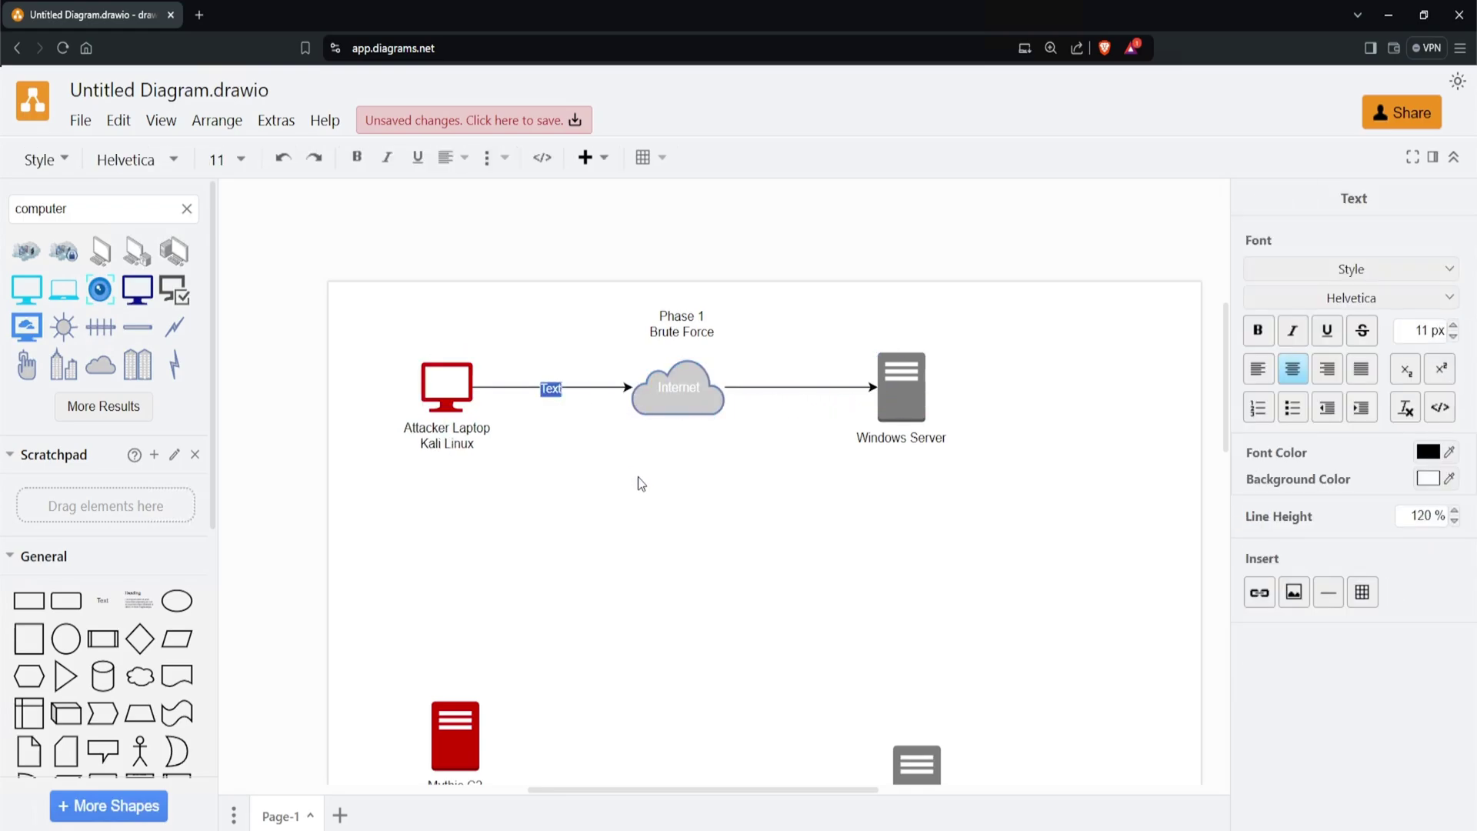
type("RDP Brute Force")
left_click(638, 479)
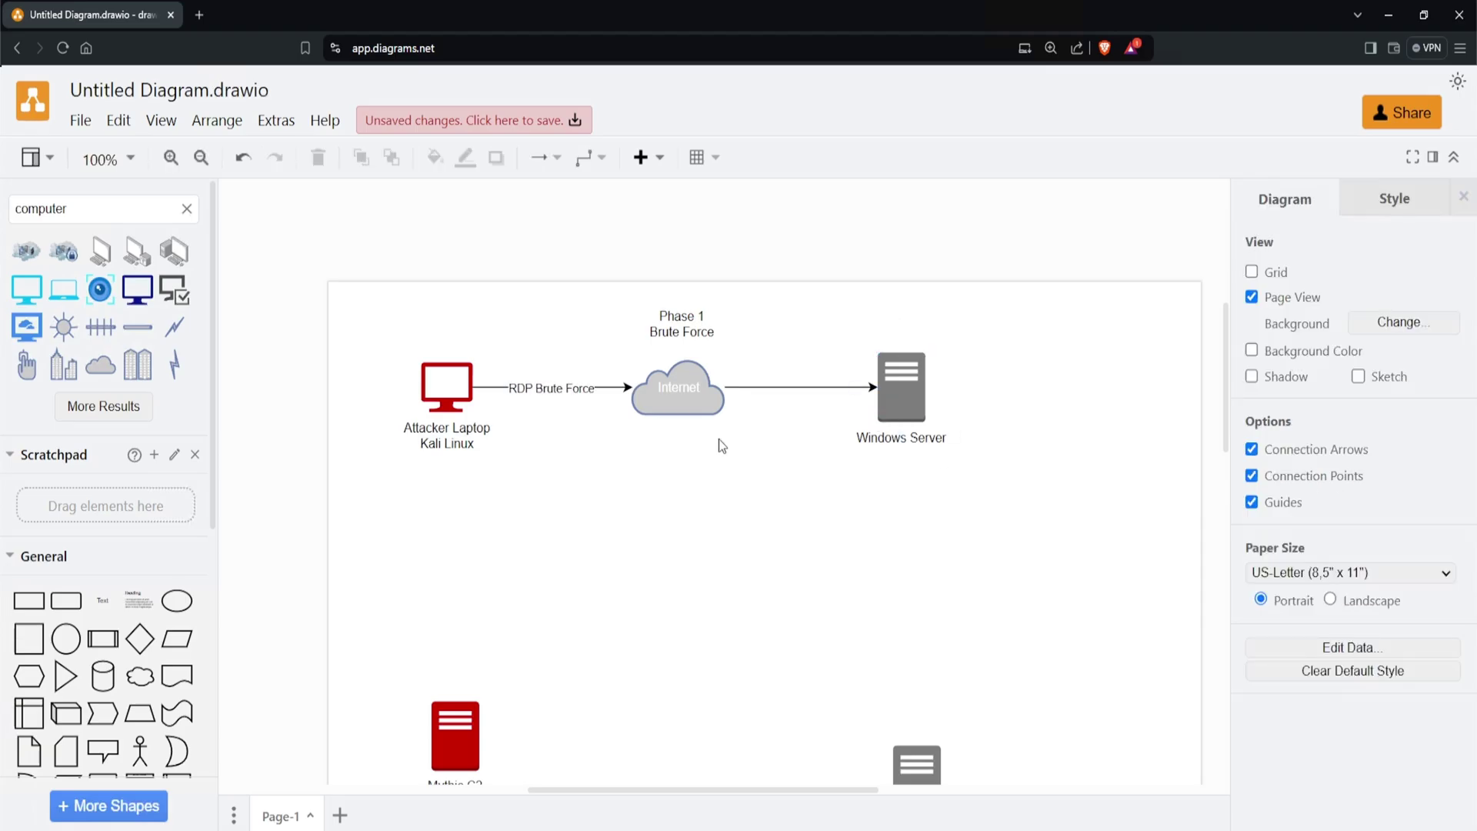
left_click_drag(687, 401, 703, 403)
Step: Replace the second line of the Phase 1 text with "Initial Access"
double_click(693, 333)
double_click(692, 332)
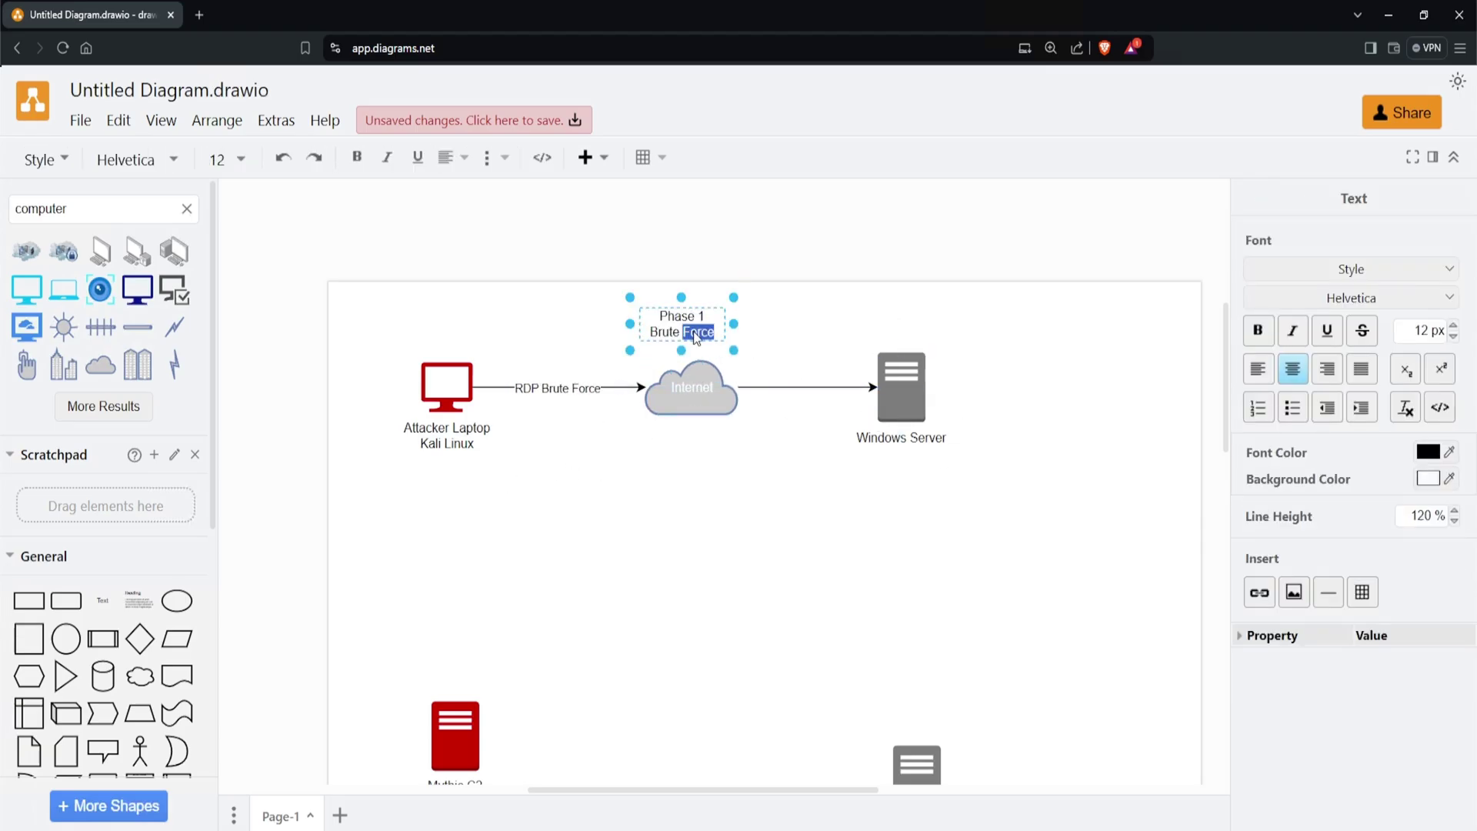
triple_click(695, 334)
type("Initial Access")
left_click(702, 297)
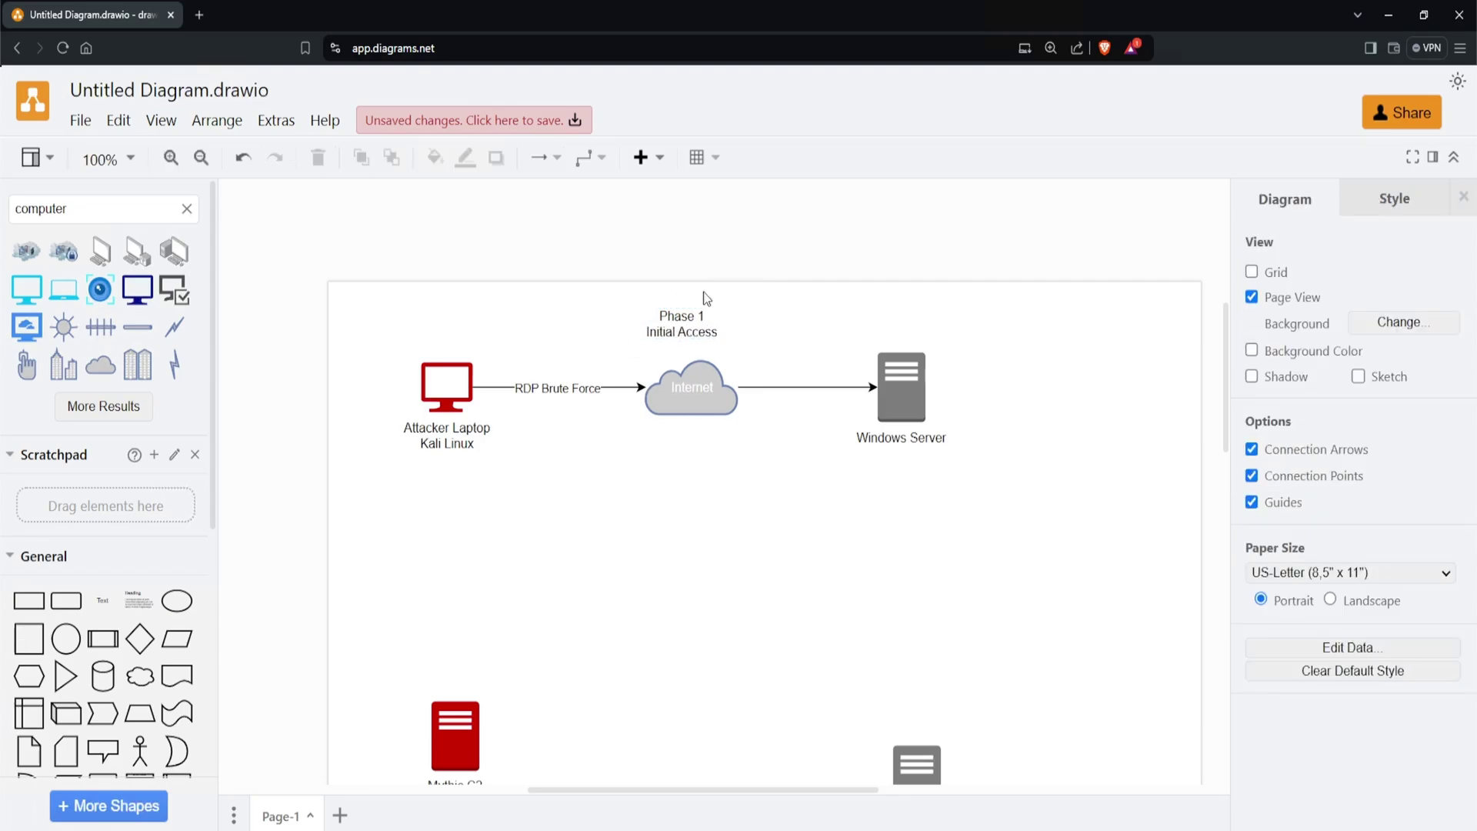
Step: Duplicate the whole row of laptop, cloud, Windows Server and arrows, and place the copy directly beneath the original
left_click_drag(1123, 600, 346, 335)
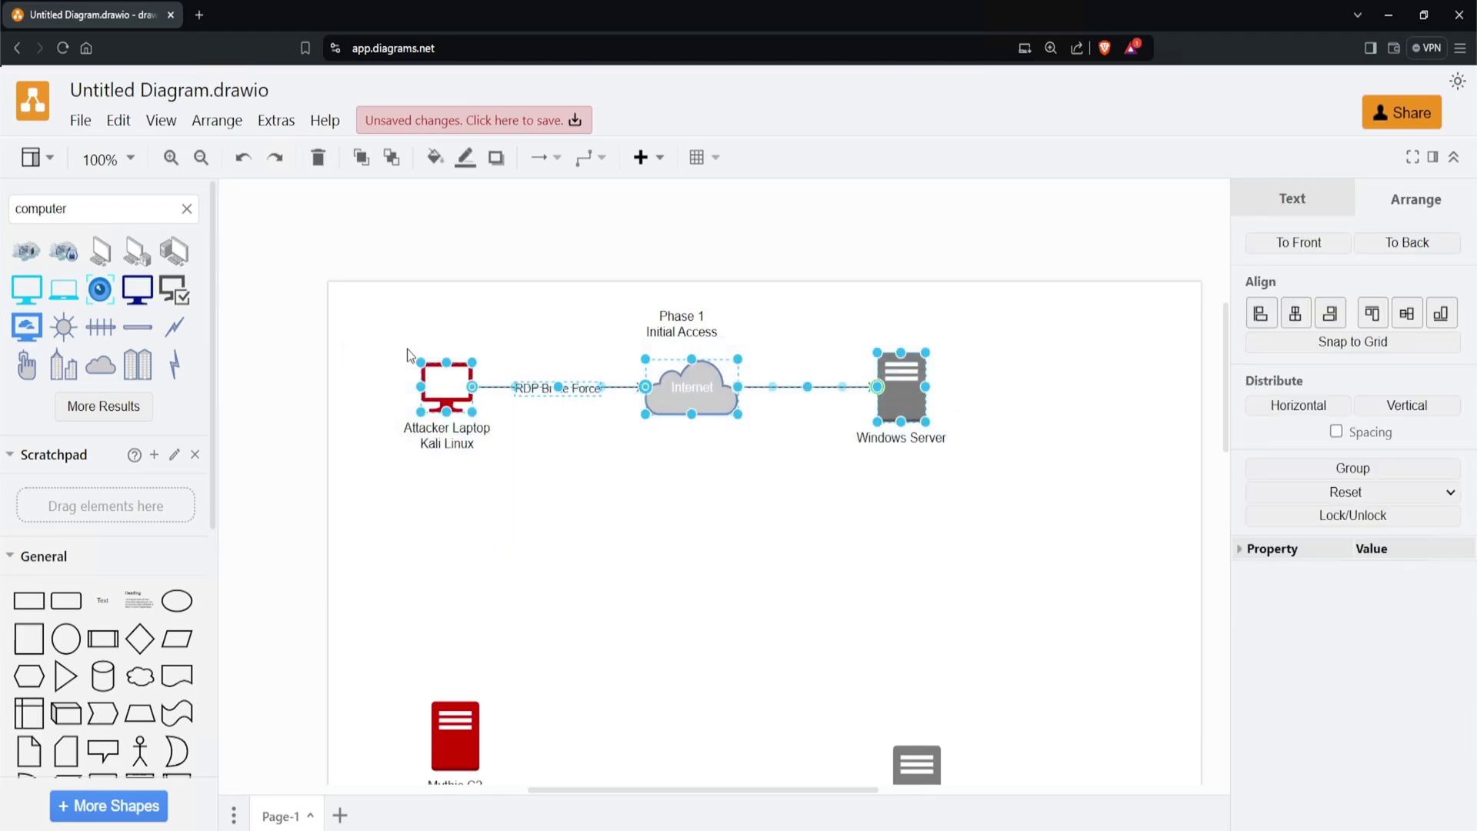
key("ctrl+d")
left_click_drag(543, 396, 533, 501)
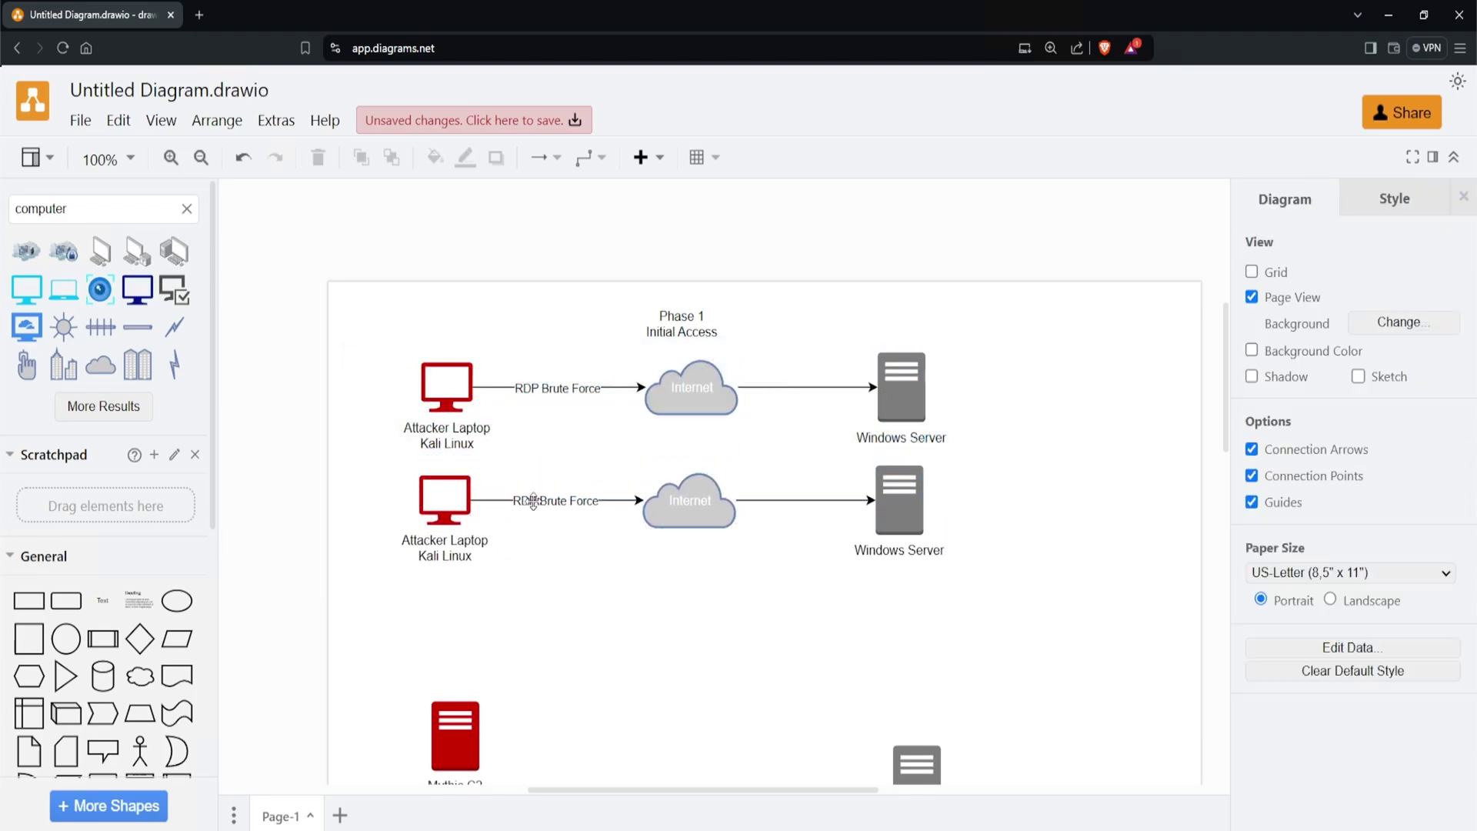
Step: Change the arrow label in the duplicated row to "Successful Authentication"
double_click(582, 508)
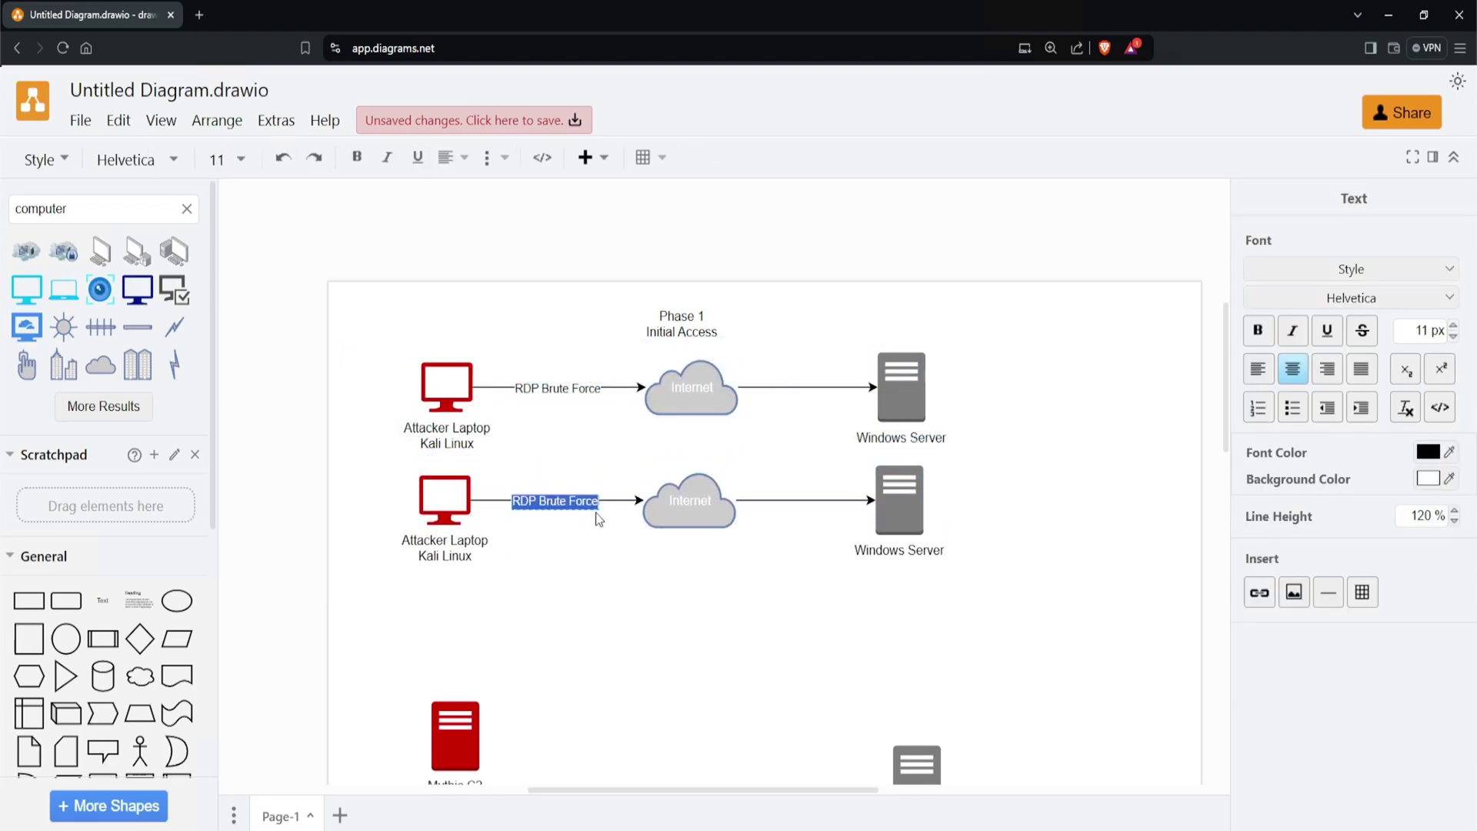
type("Successful Authentication")
left_click(575, 515)
Step: Format the "Successful Authentication" arrow label in dark green bold text
left_click(568, 502)
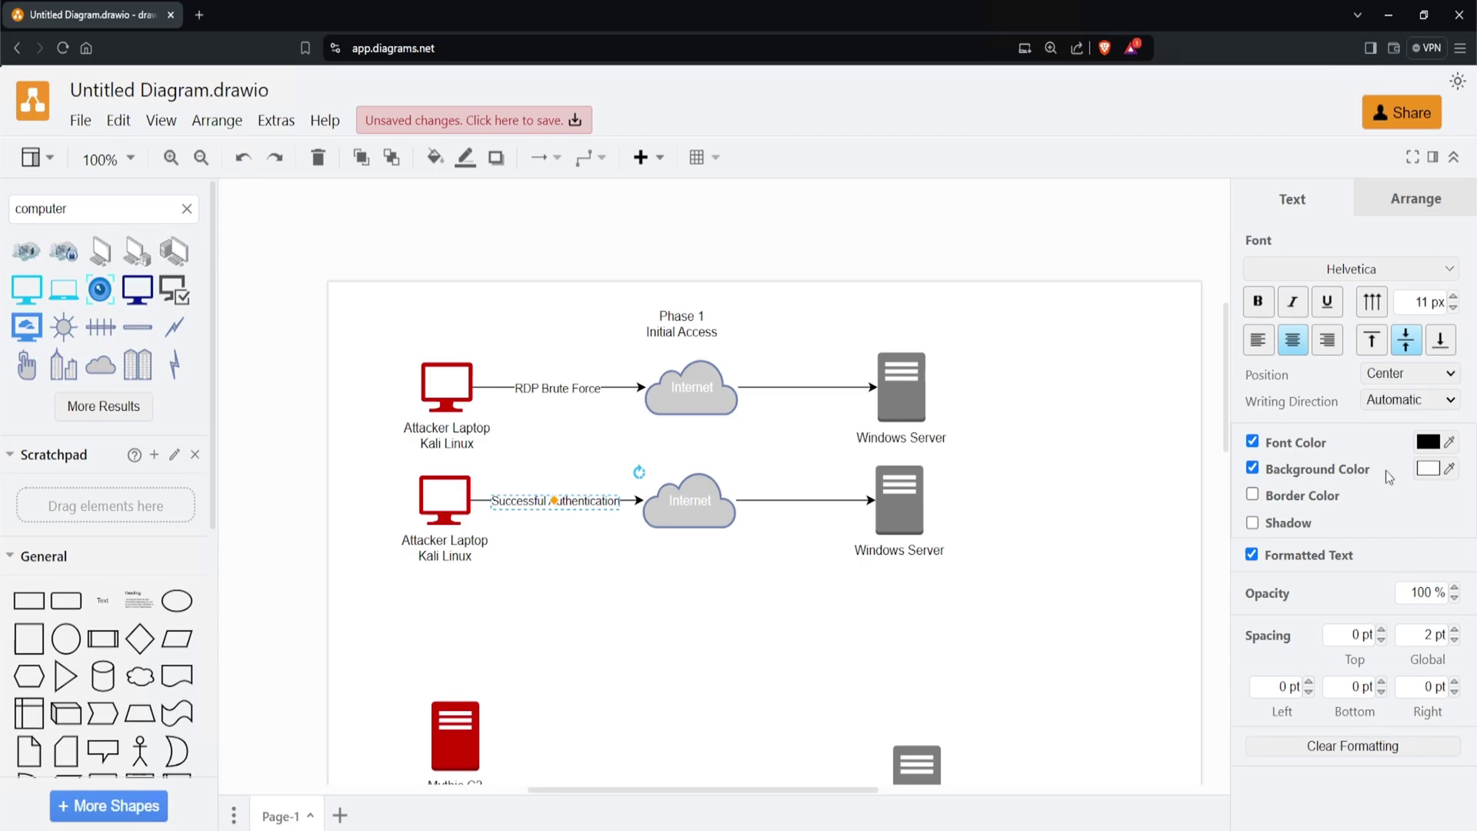
left_click(1432, 443)
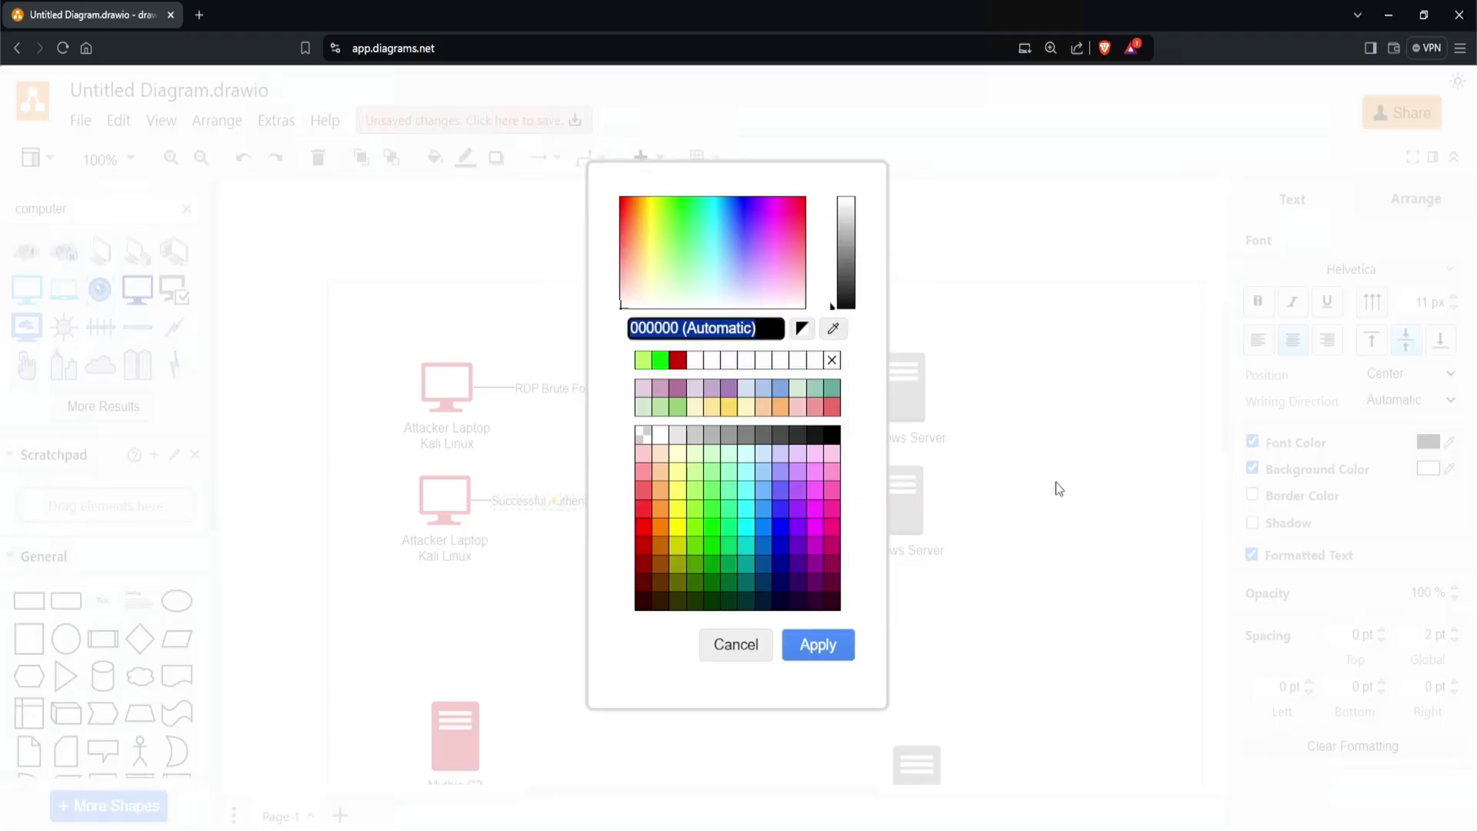
left_click(728, 583)
left_click(819, 642)
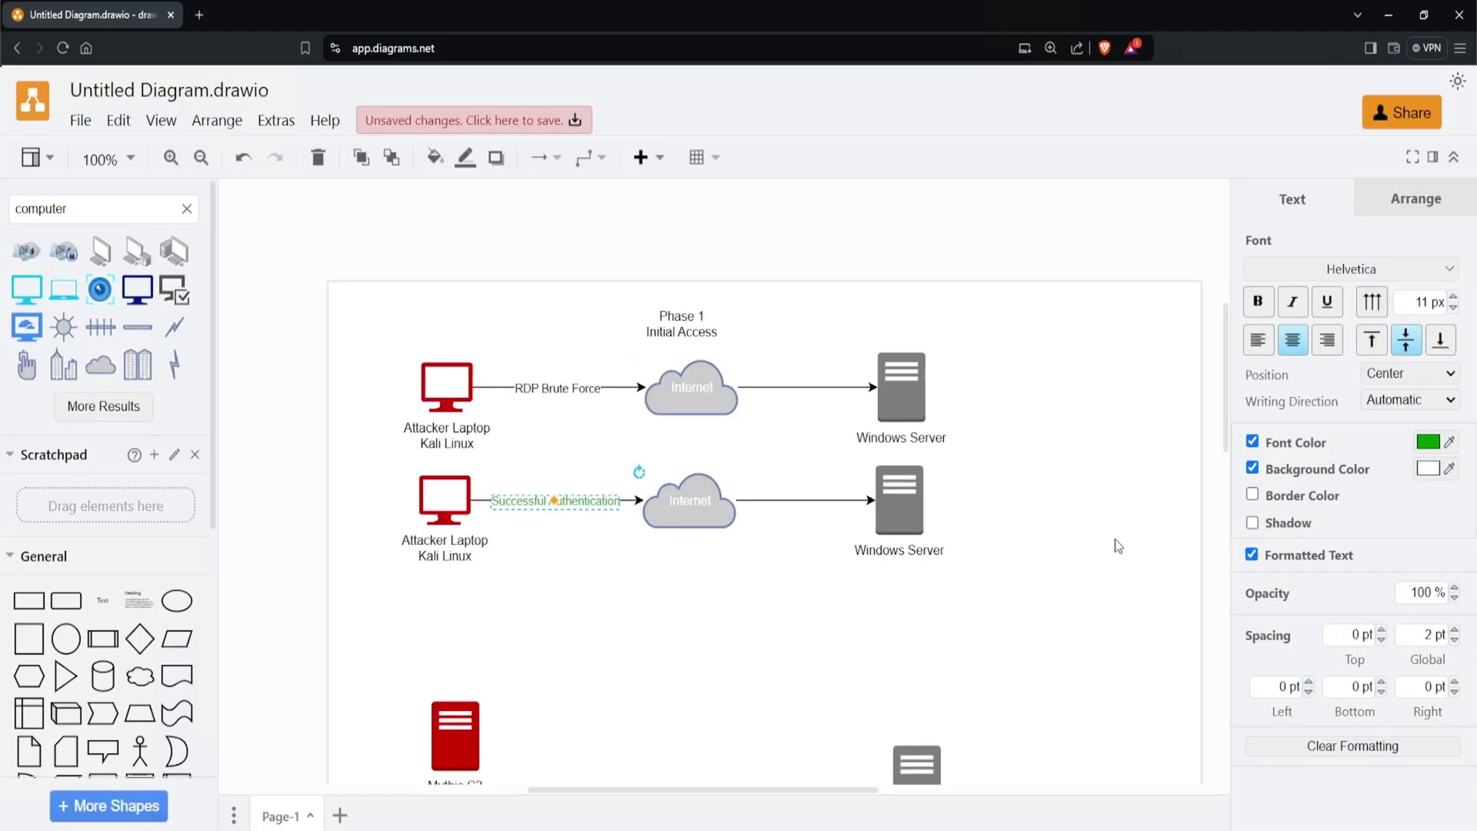
left_click(1258, 301)
left_click(657, 607)
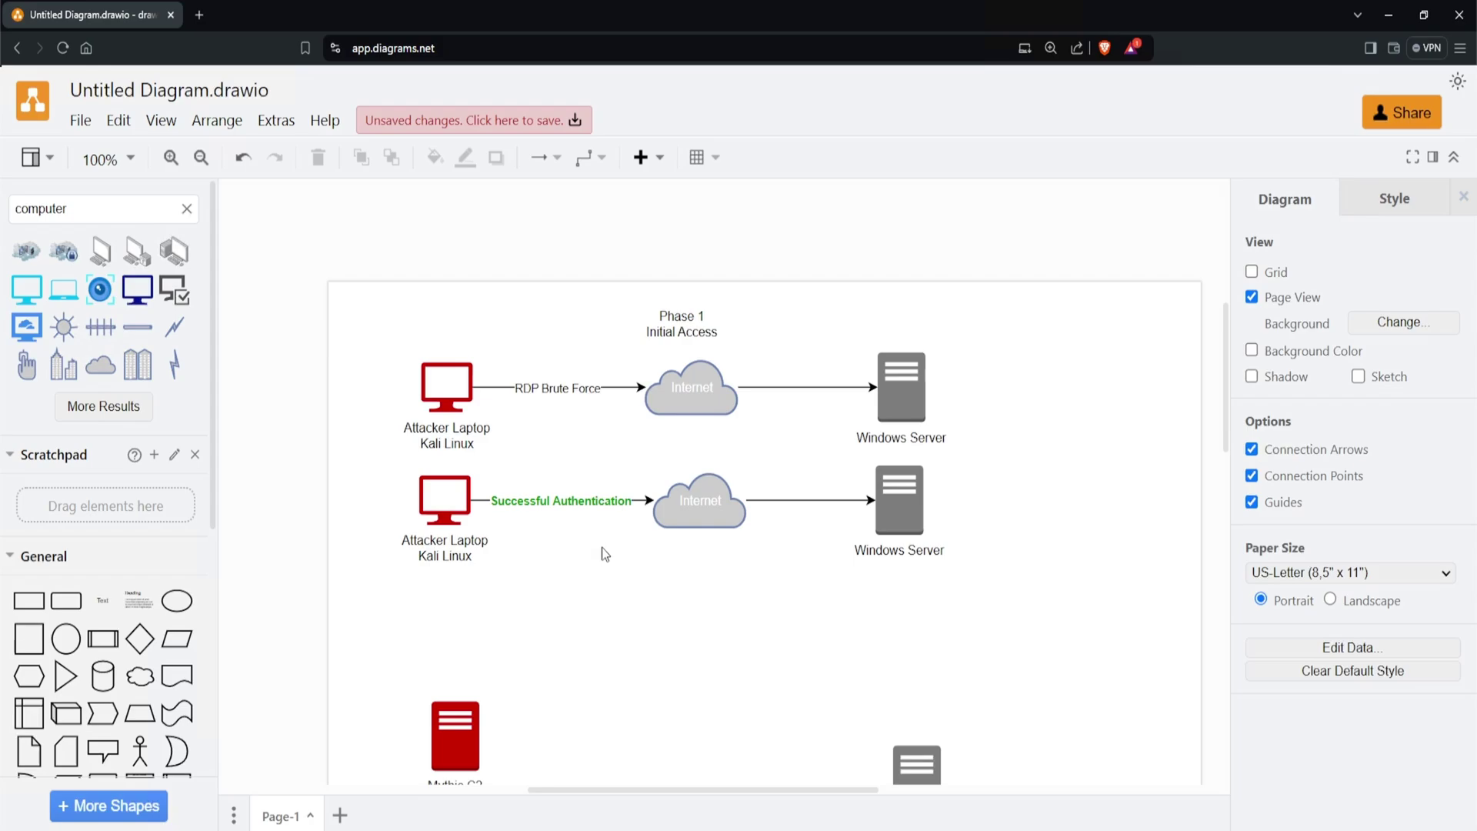
Step: Copy the Phase 1 heading beneath the second row and change its two lines to "Phase 2" and "Discovery"
left_click(718, 336)
left_click_drag(720, 339, 697, 619)
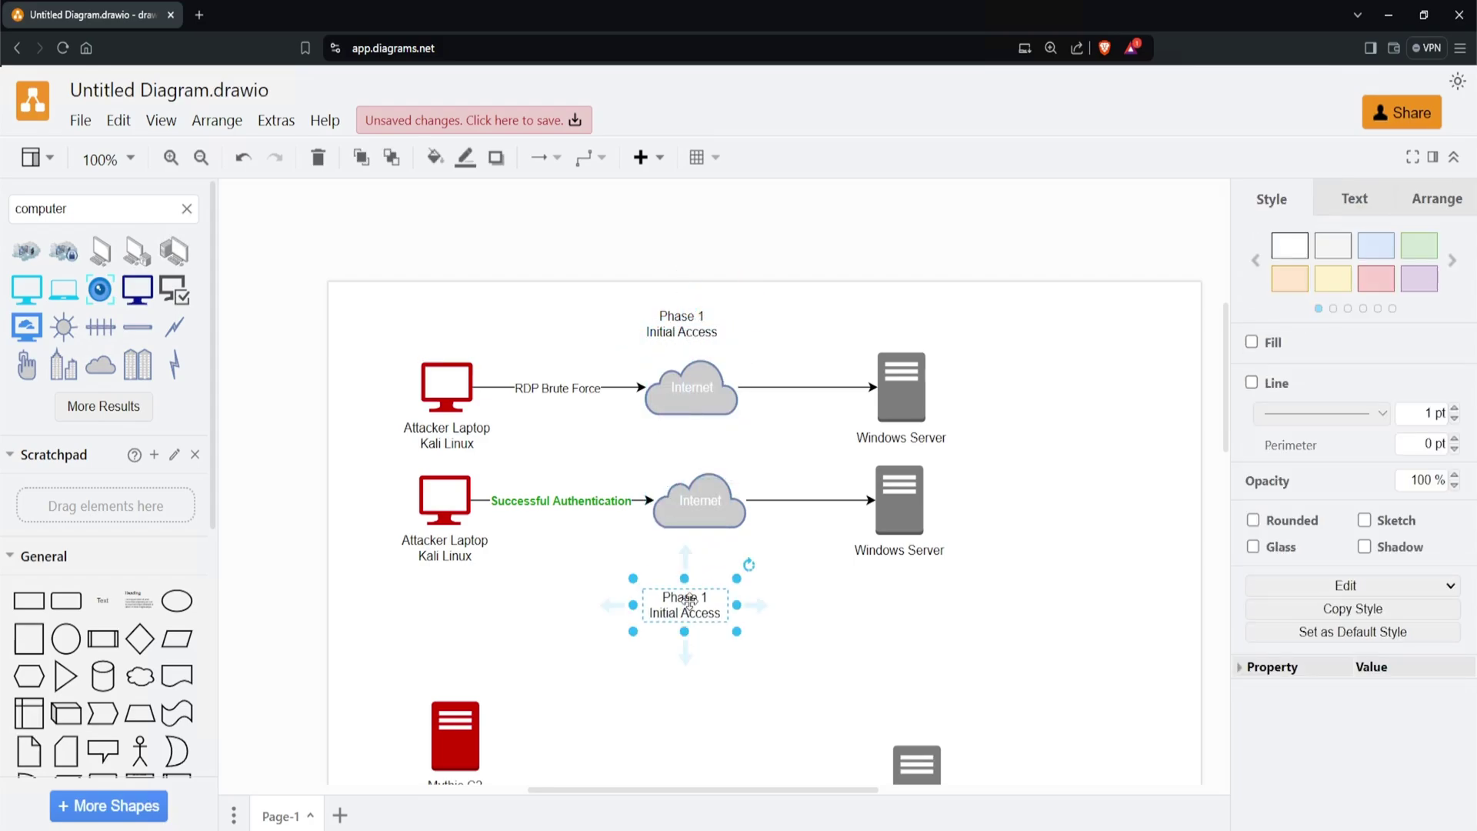
double_click(694, 610)
left_click(708, 599)
key("BackSpace")
type("2")
triple_click(697, 617)
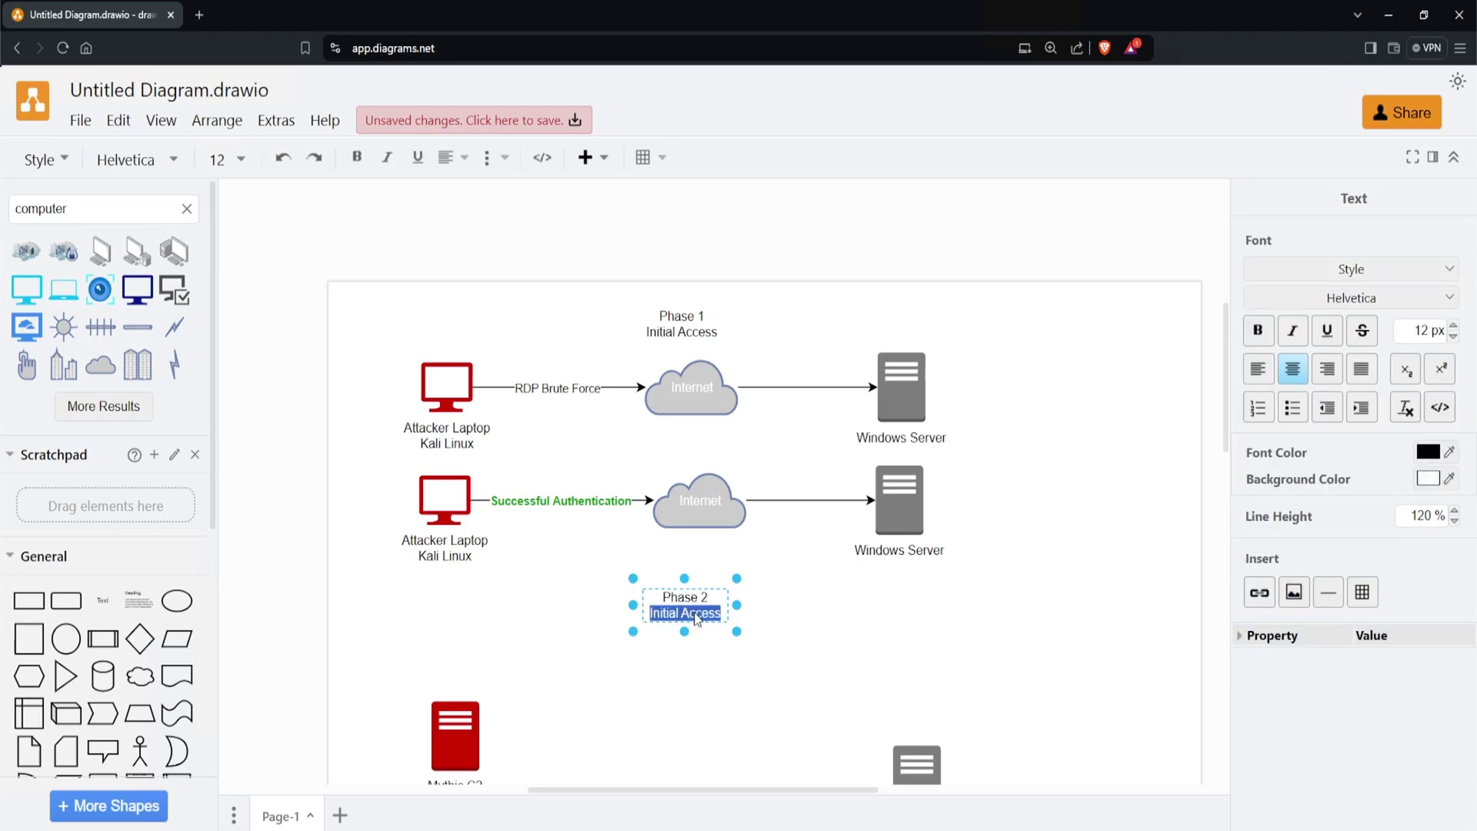
type("Discovery")
Step: Move the Mythic C2 and SSH Server shapes out to the page's right edge to free space for the next row
left_click_drag(469, 745, 1071, 703)
left_click_drag(923, 369, 1058, 555)
Step: Duplicate the first row's laptop, cloud, arrows and Windows Server, and place the copies beneath the Phase 2 heading
left_click_drag(1017, 455, 316, 353)
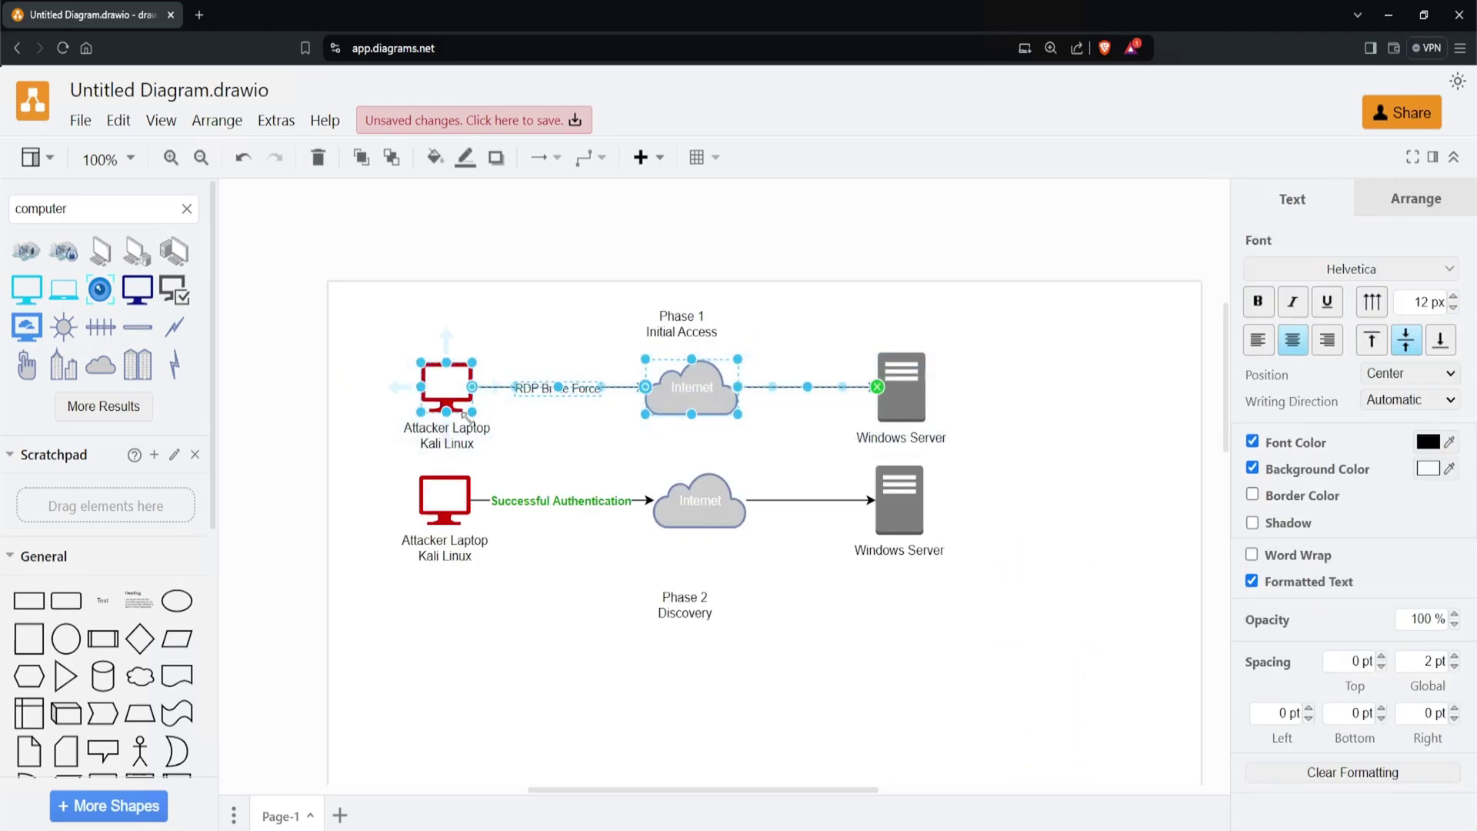
key("ctrl+d")
left_click_drag(615, 398, 605, 606)
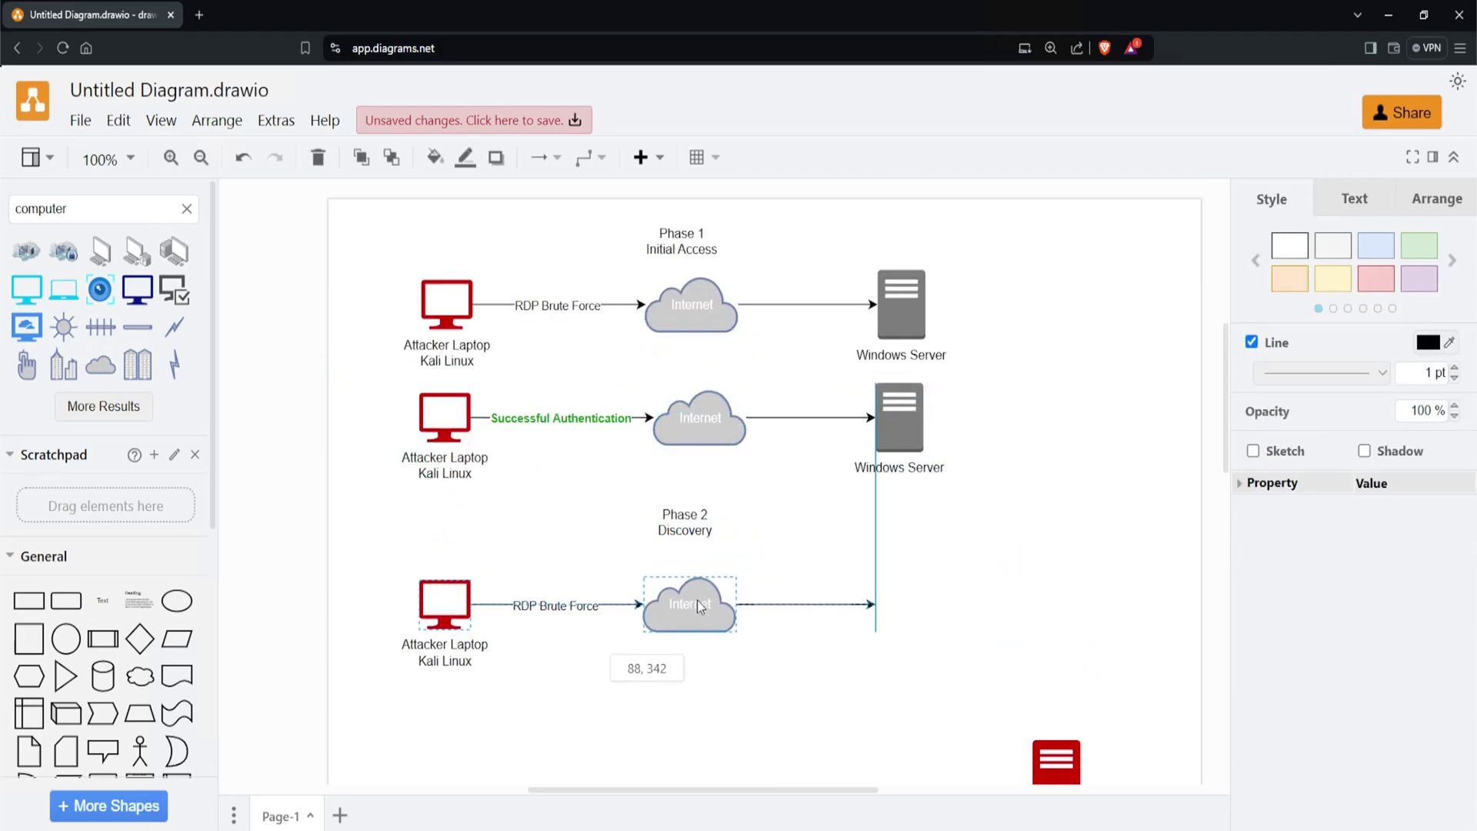
left_click(946, 586)
left_click(897, 309)
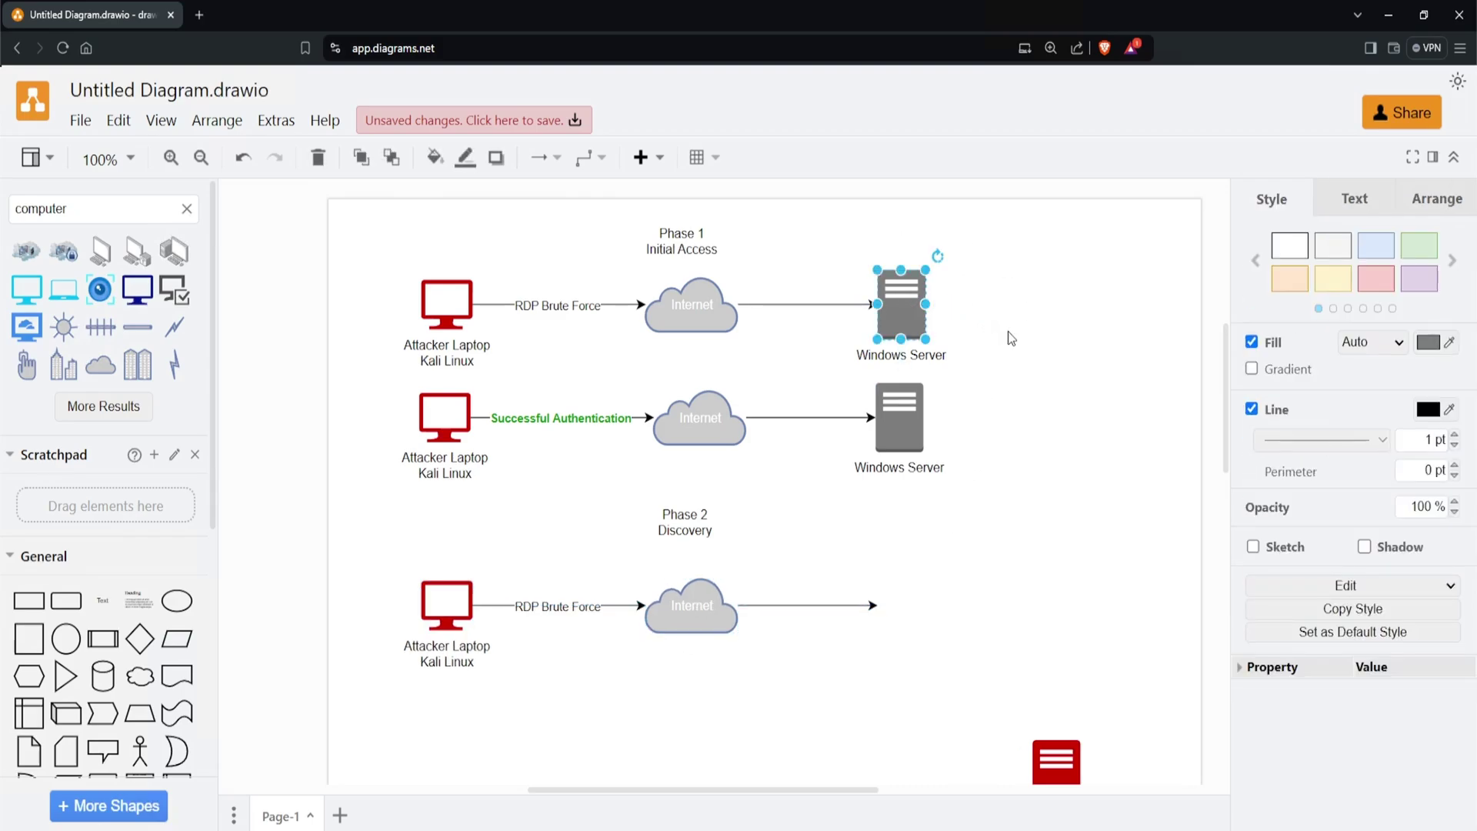
key("ctrl+d")
left_click_drag(914, 324, 912, 611)
left_click(820, 620)
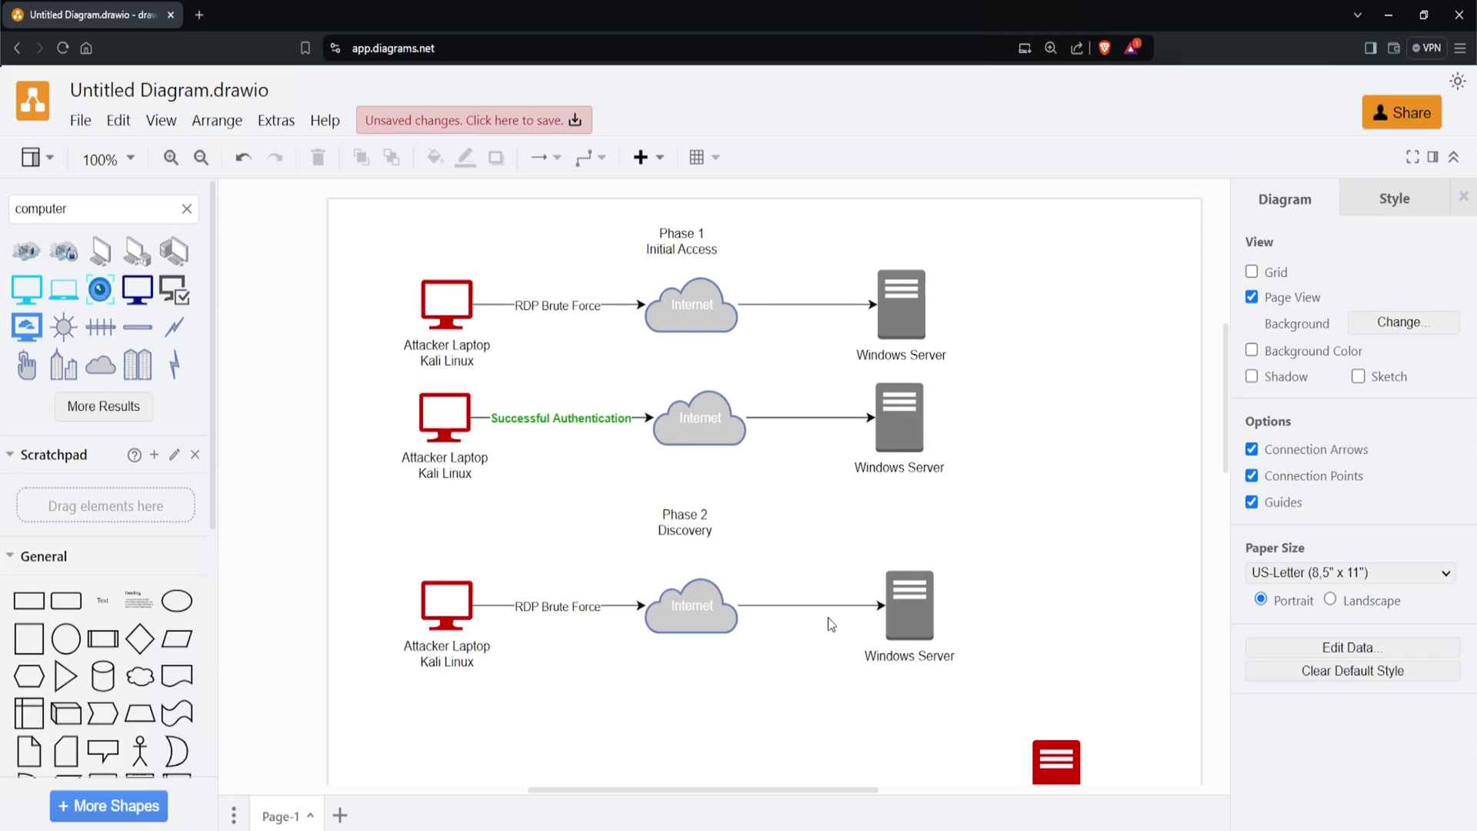
Step: Change the arrow label between laptop and cloud in the Phase 2 row to "Discovery"
left_click(554, 604)
double_click(572, 613)
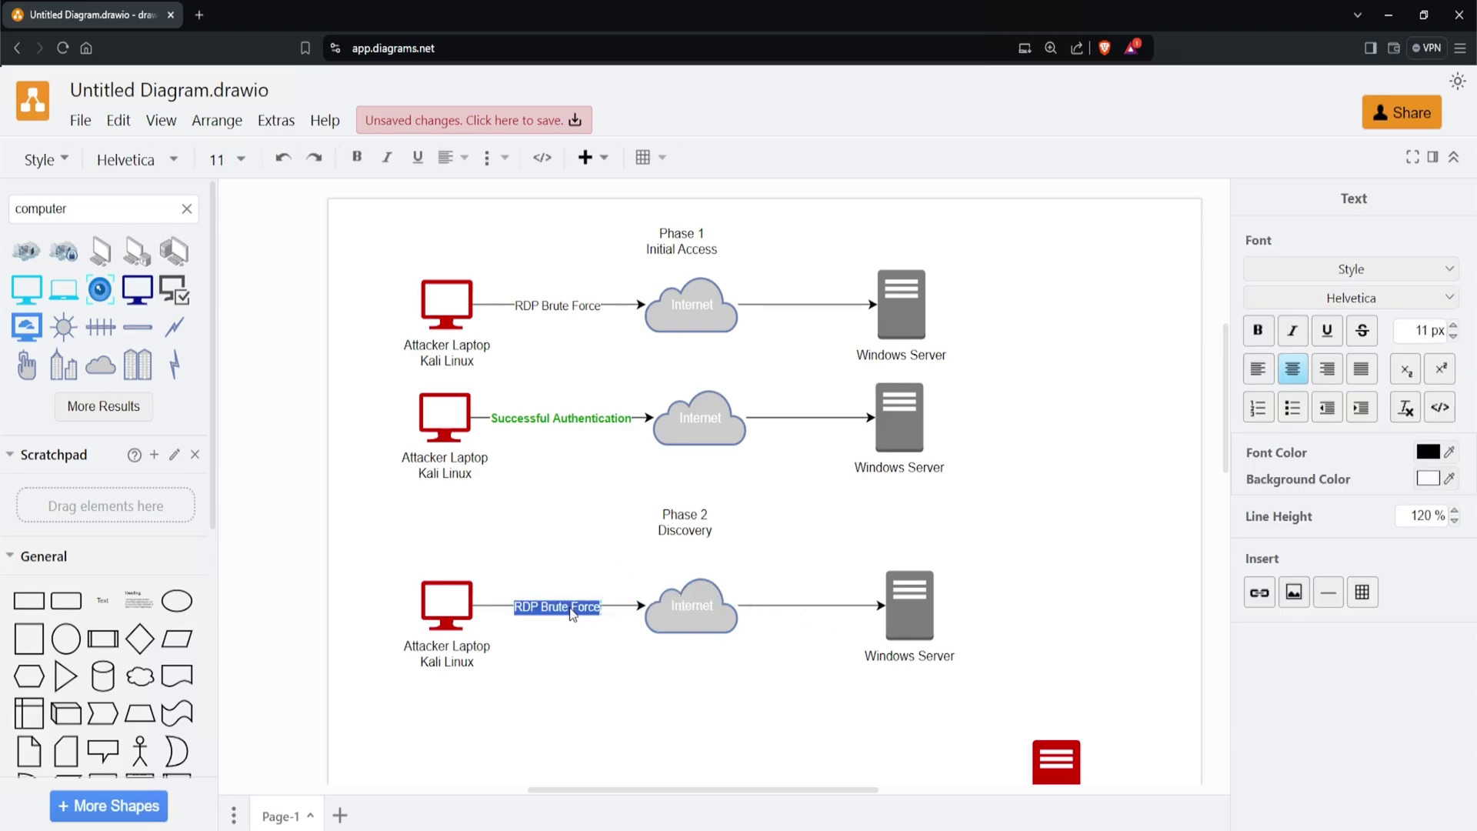
key("BackSpace")
type("Discovery")
left_click(542, 665)
Step: Add a text block beneath the Phase 2 cloud listing whoami, ipconfig, net user and net group on separate lines
scroll(531, 665, "down", 1)
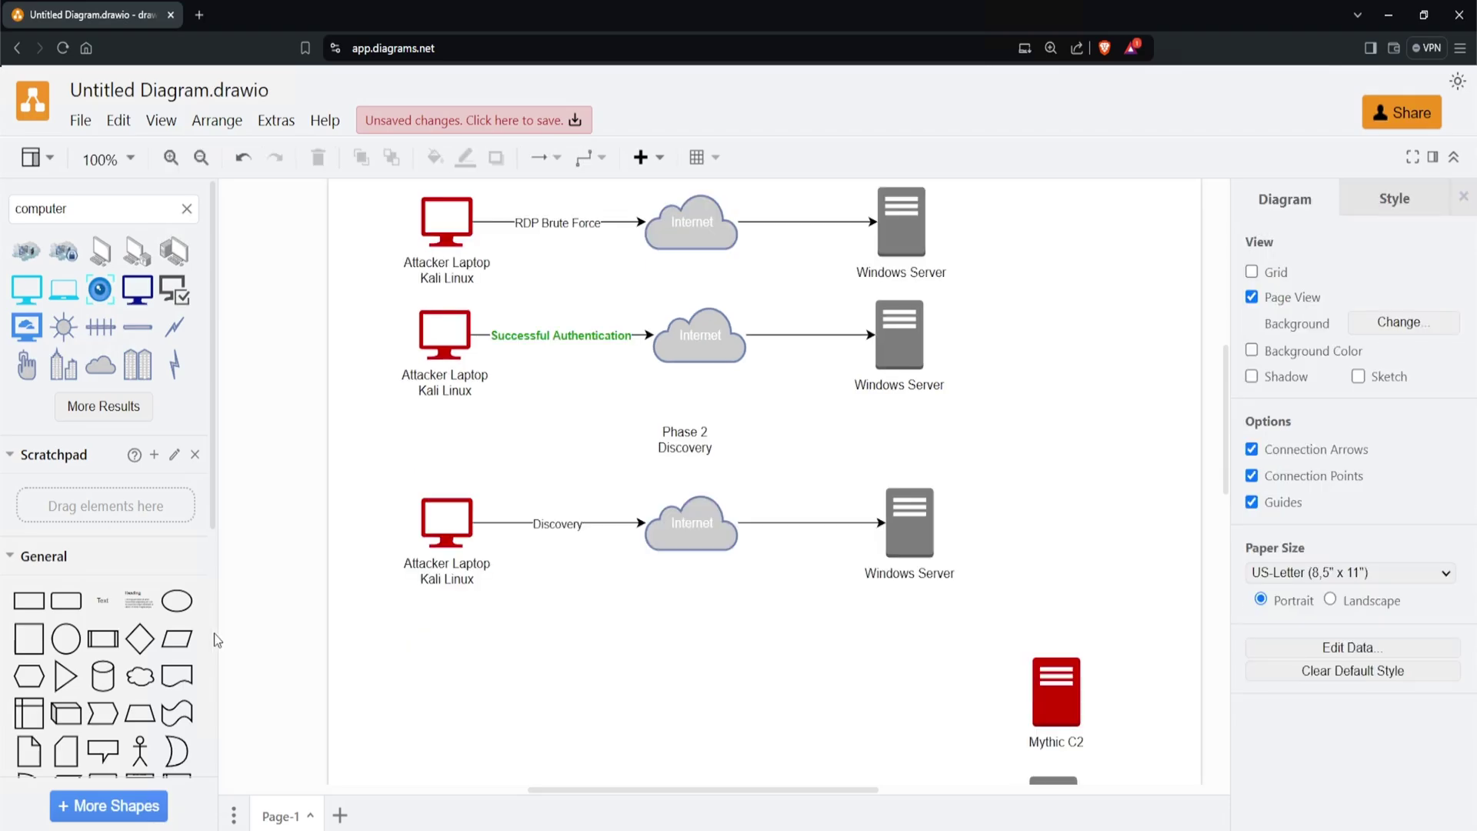
left_click(103, 601)
left_click_drag(711, 487, 652, 586)
key("F2")
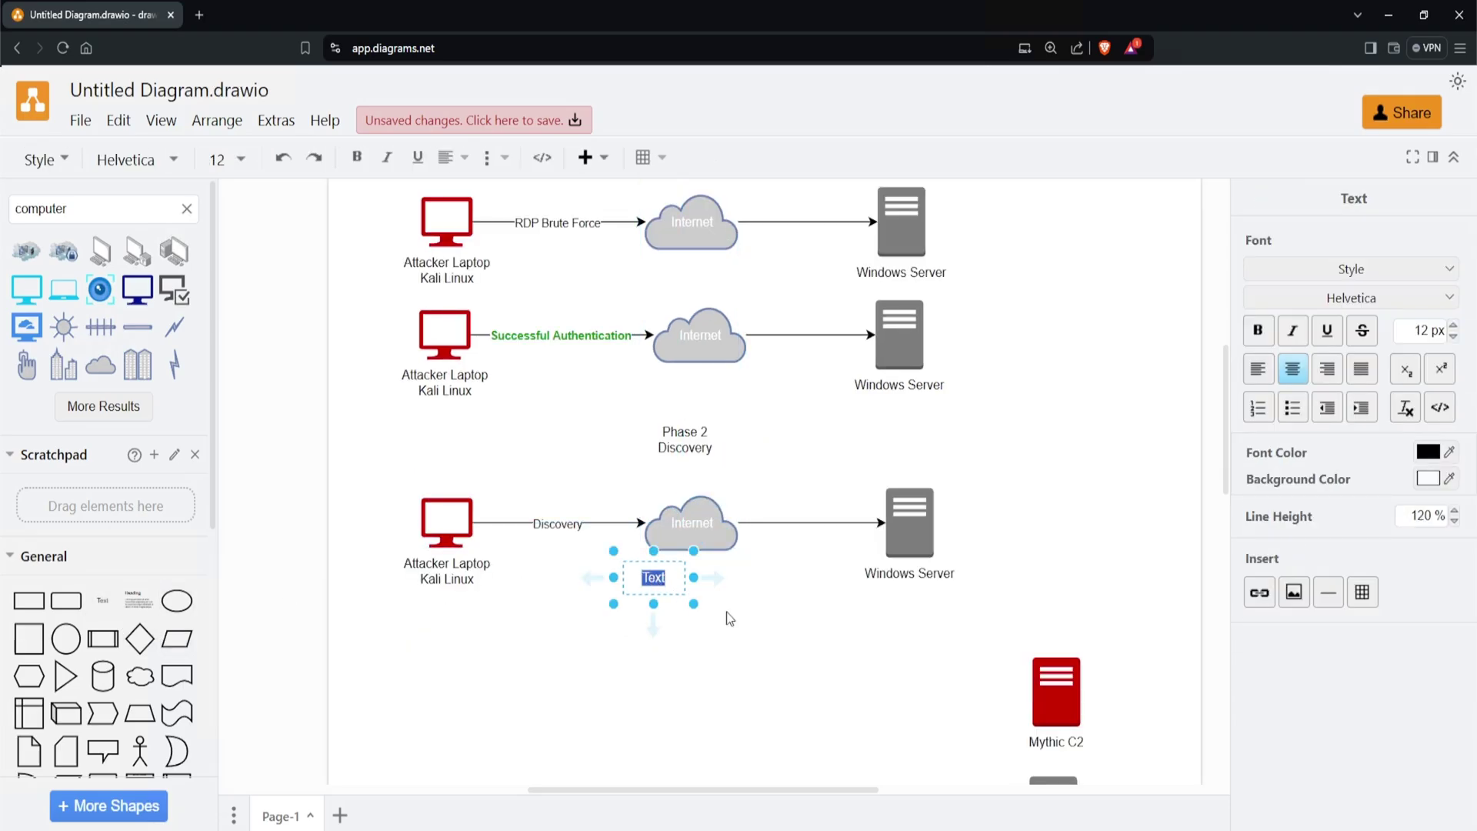
type("whoami")
key("Return")
type("ipconfig")
key("Return")
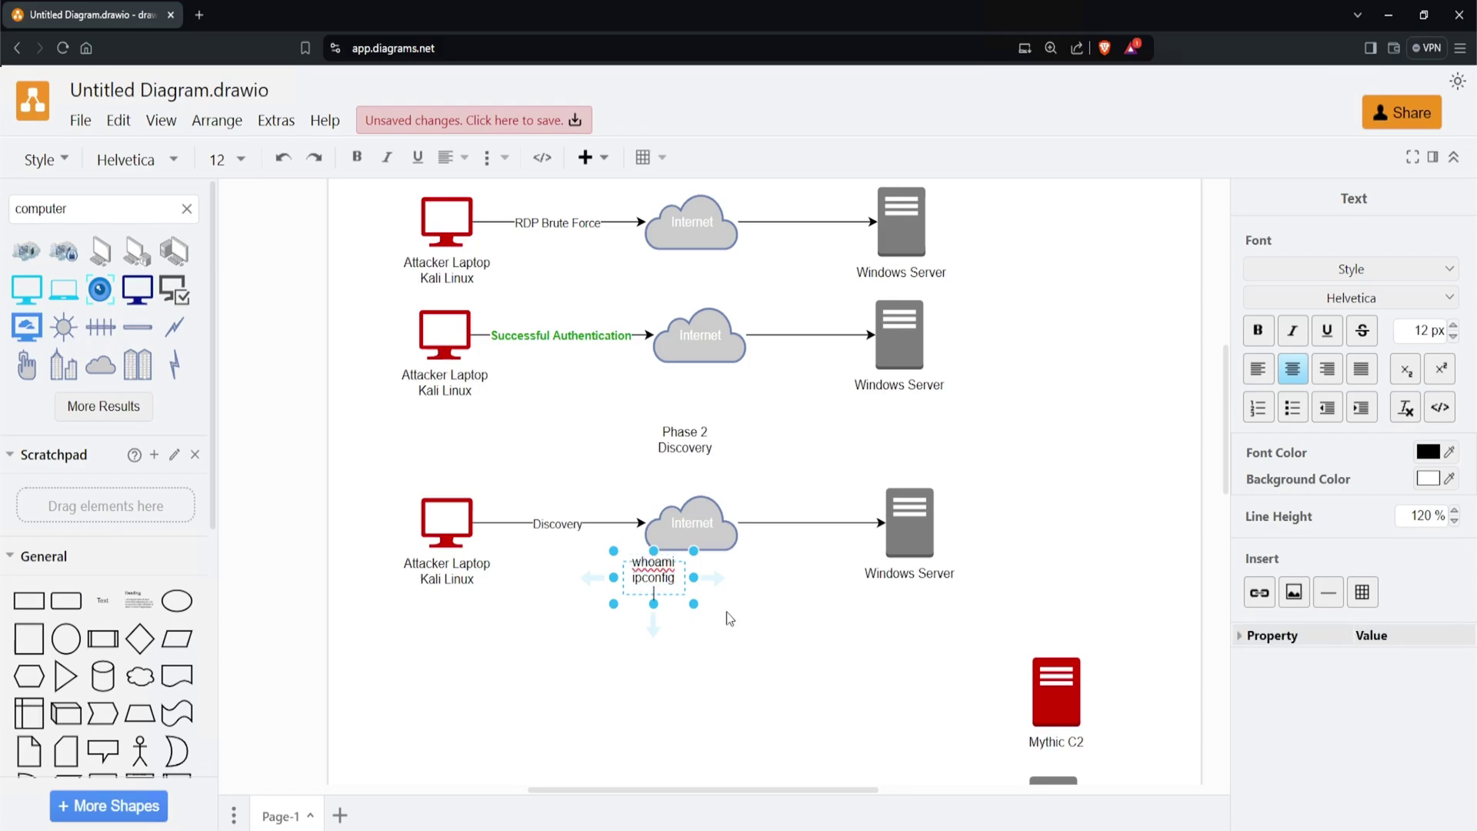
type("net user")
key("Return")
type("net group")
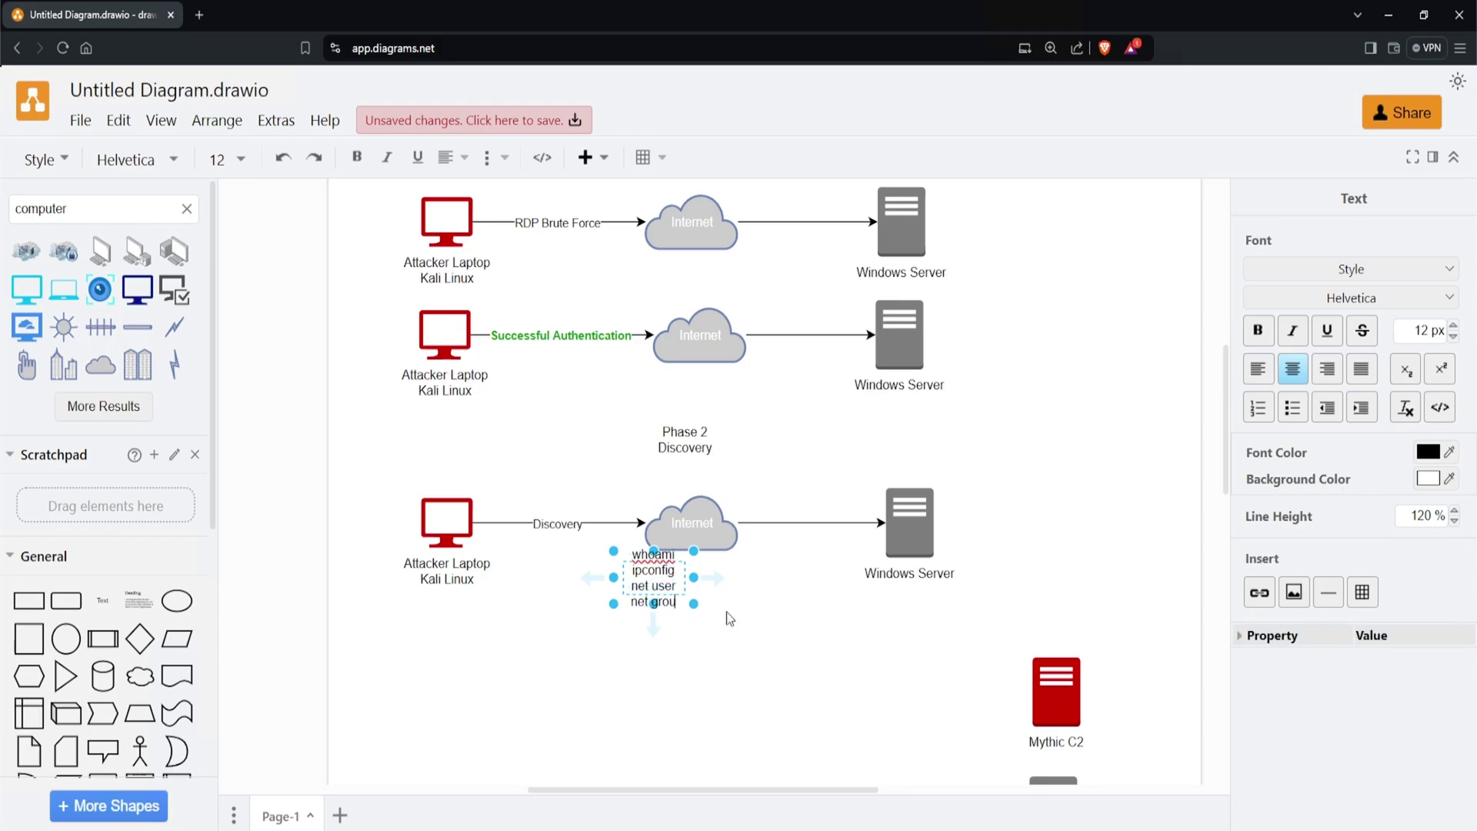
left_click(726, 611)
Step: Duplicate the Phase 2 heading beneath the command list and change its text to "Phase 3" with a new second line
scroll(737, 562, "down", 1)
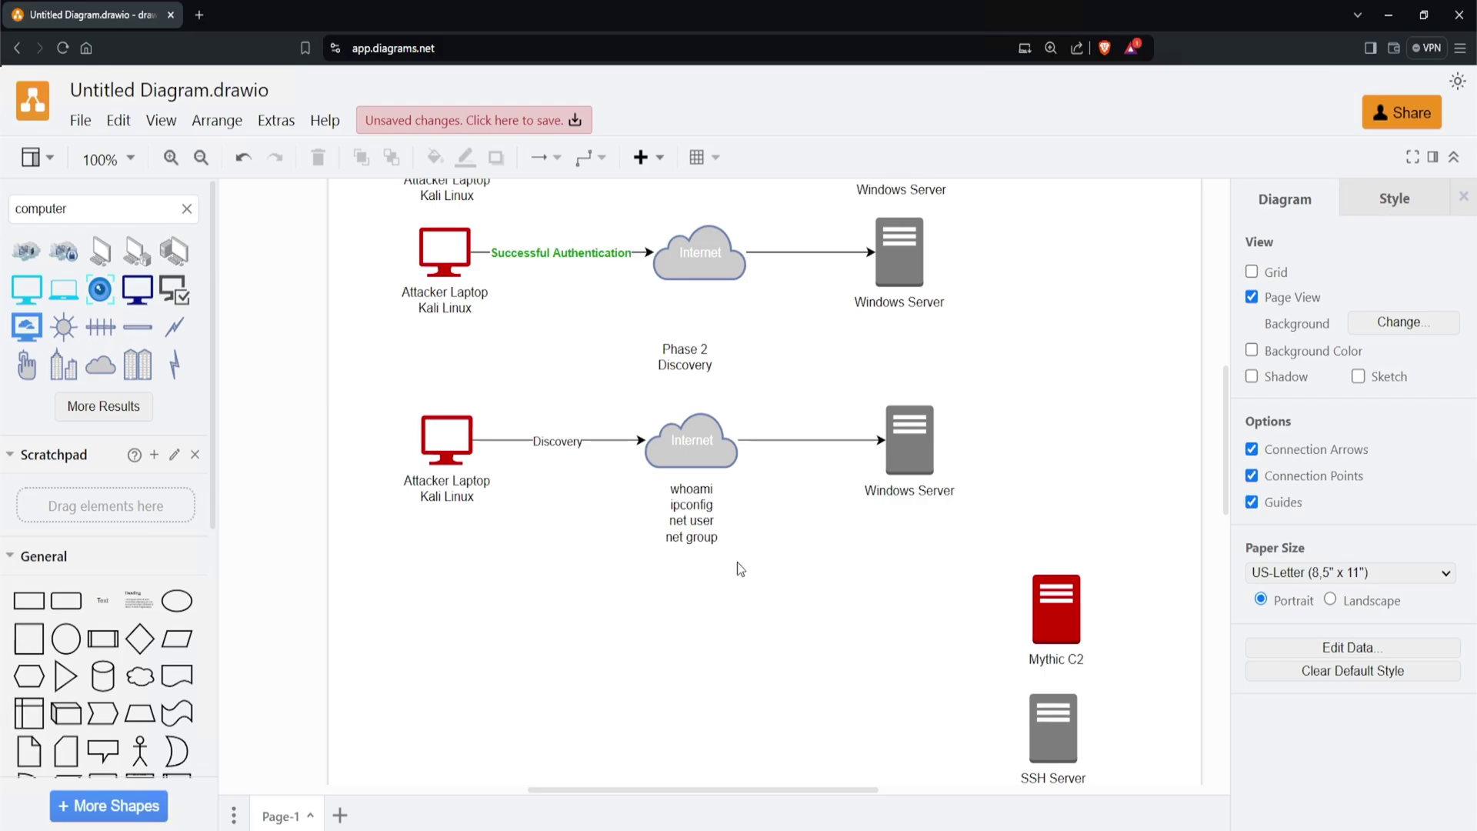
left_click(705, 360)
key("ctrl+d")
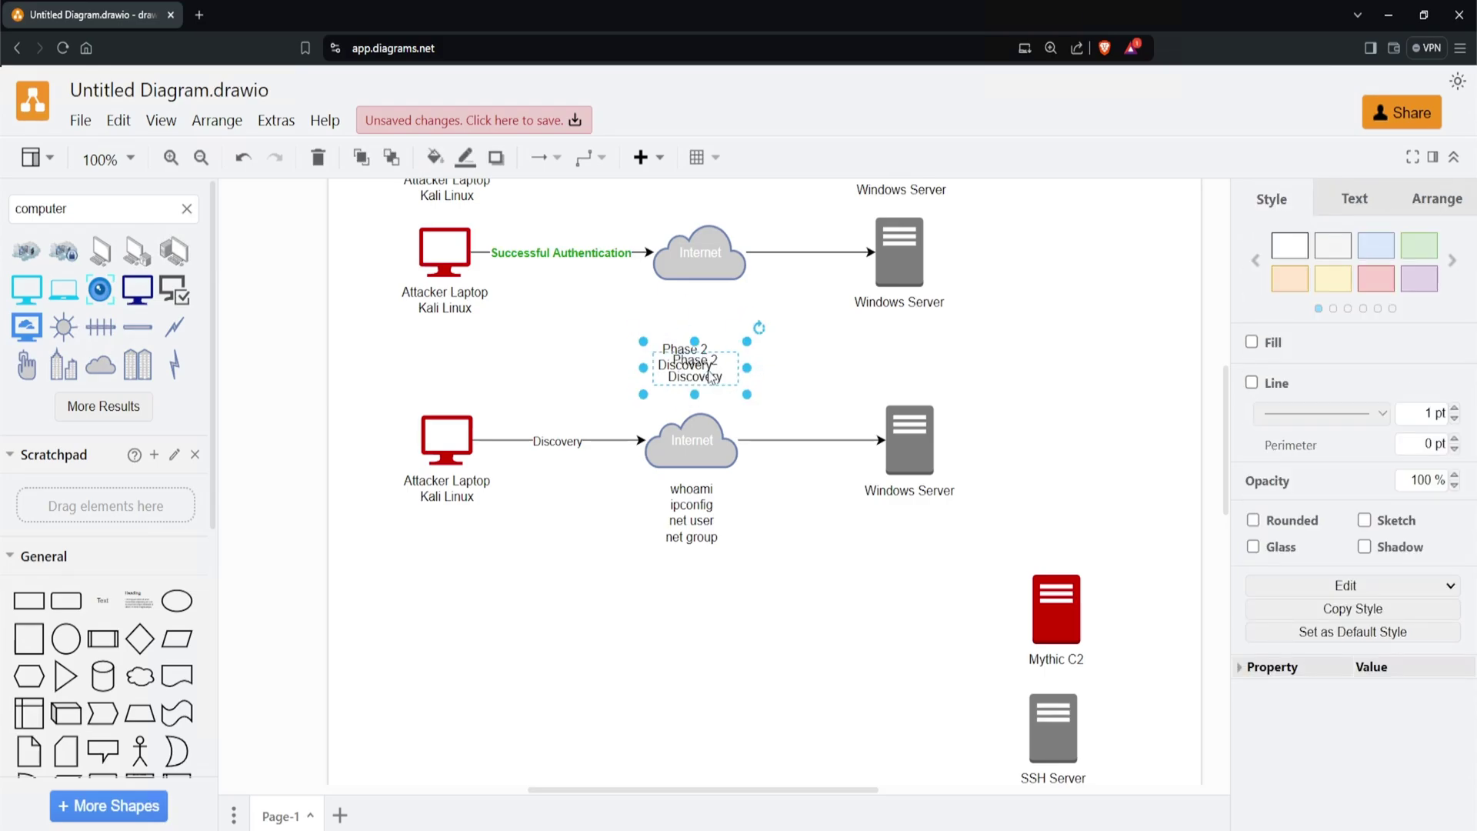
left_click_drag(707, 382, 700, 604)
double_click(704, 589)
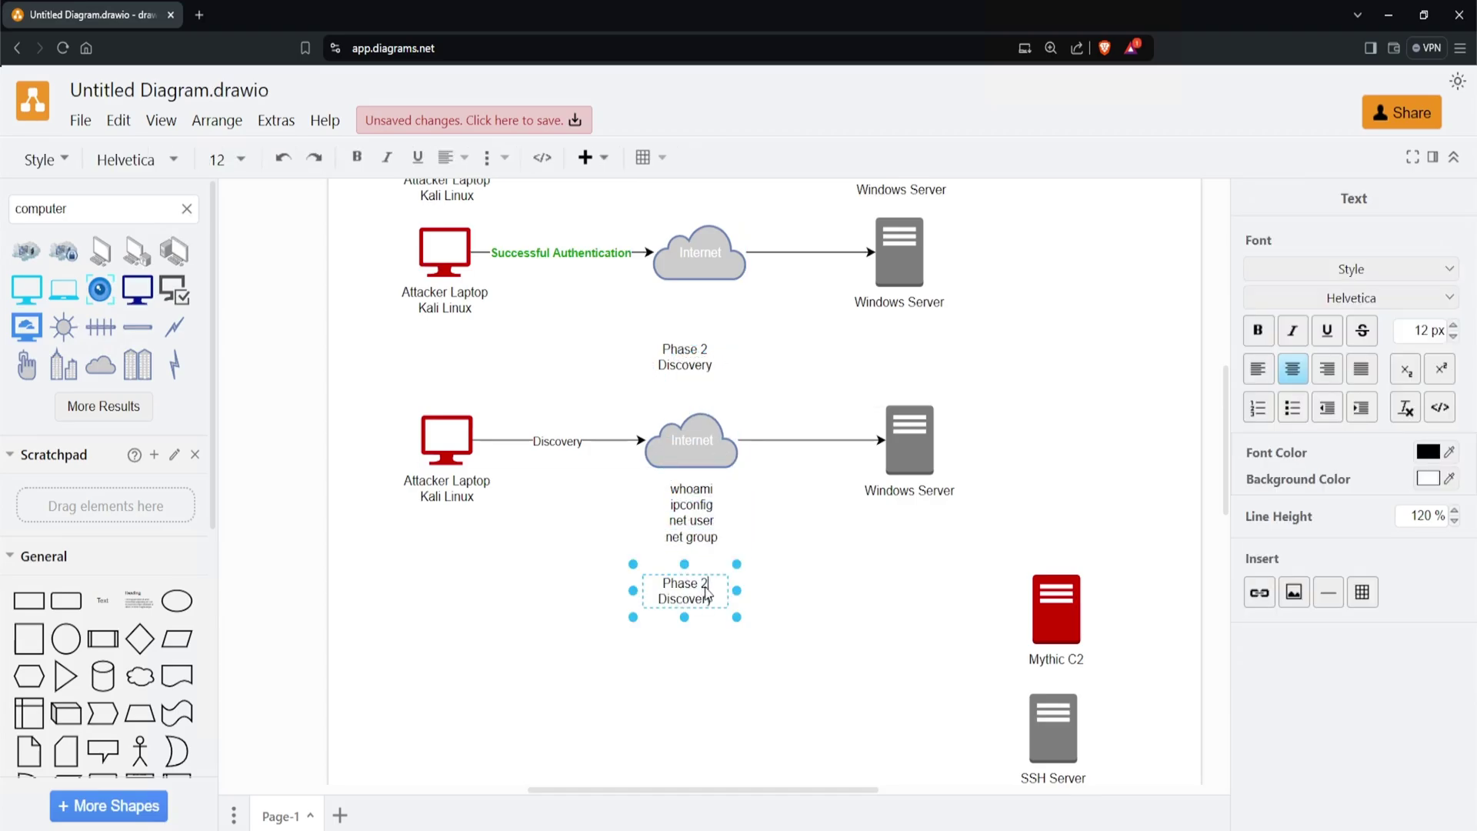
type("3")
double_click(704, 601)
type("E")
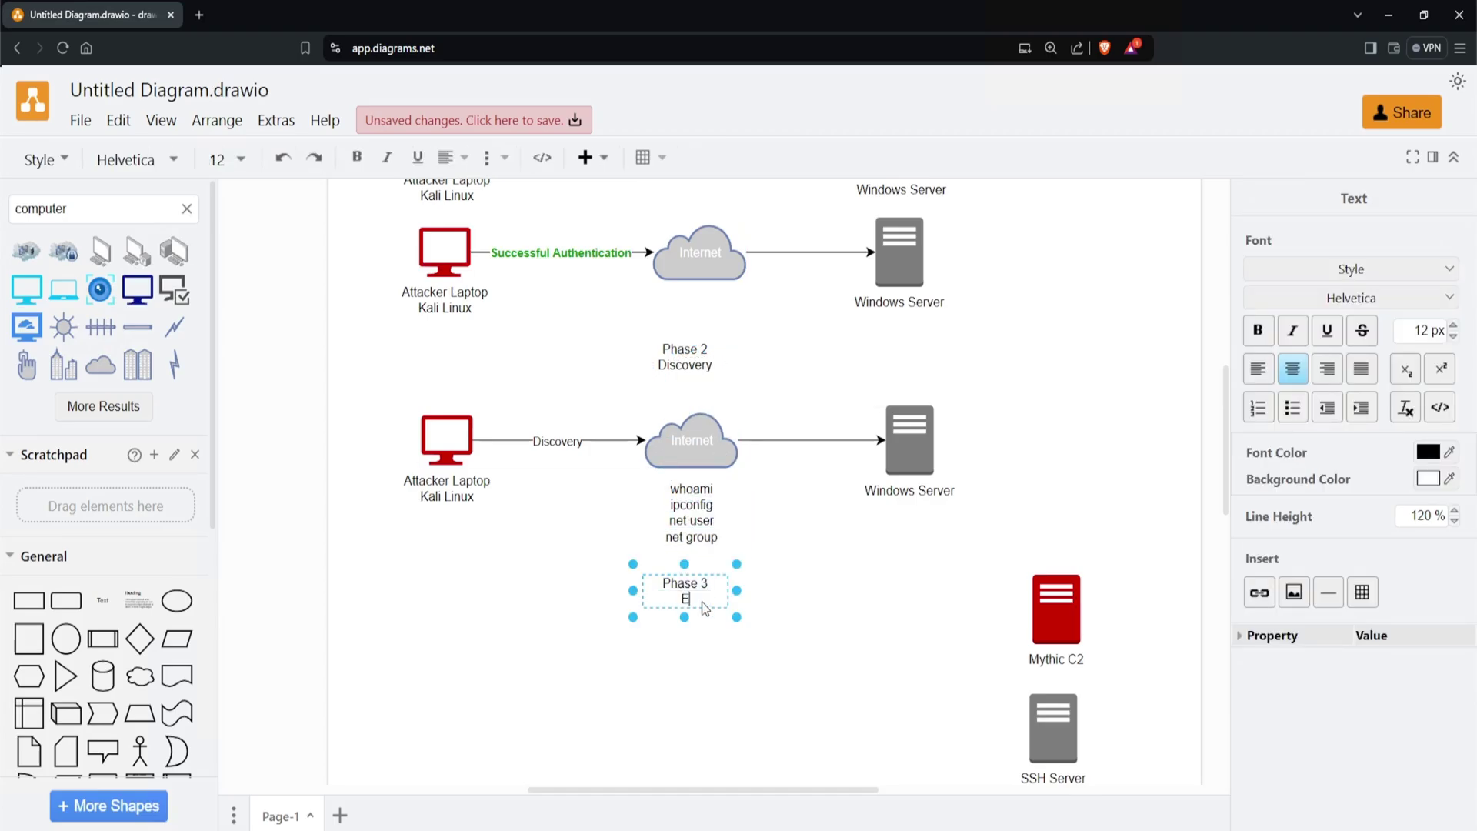
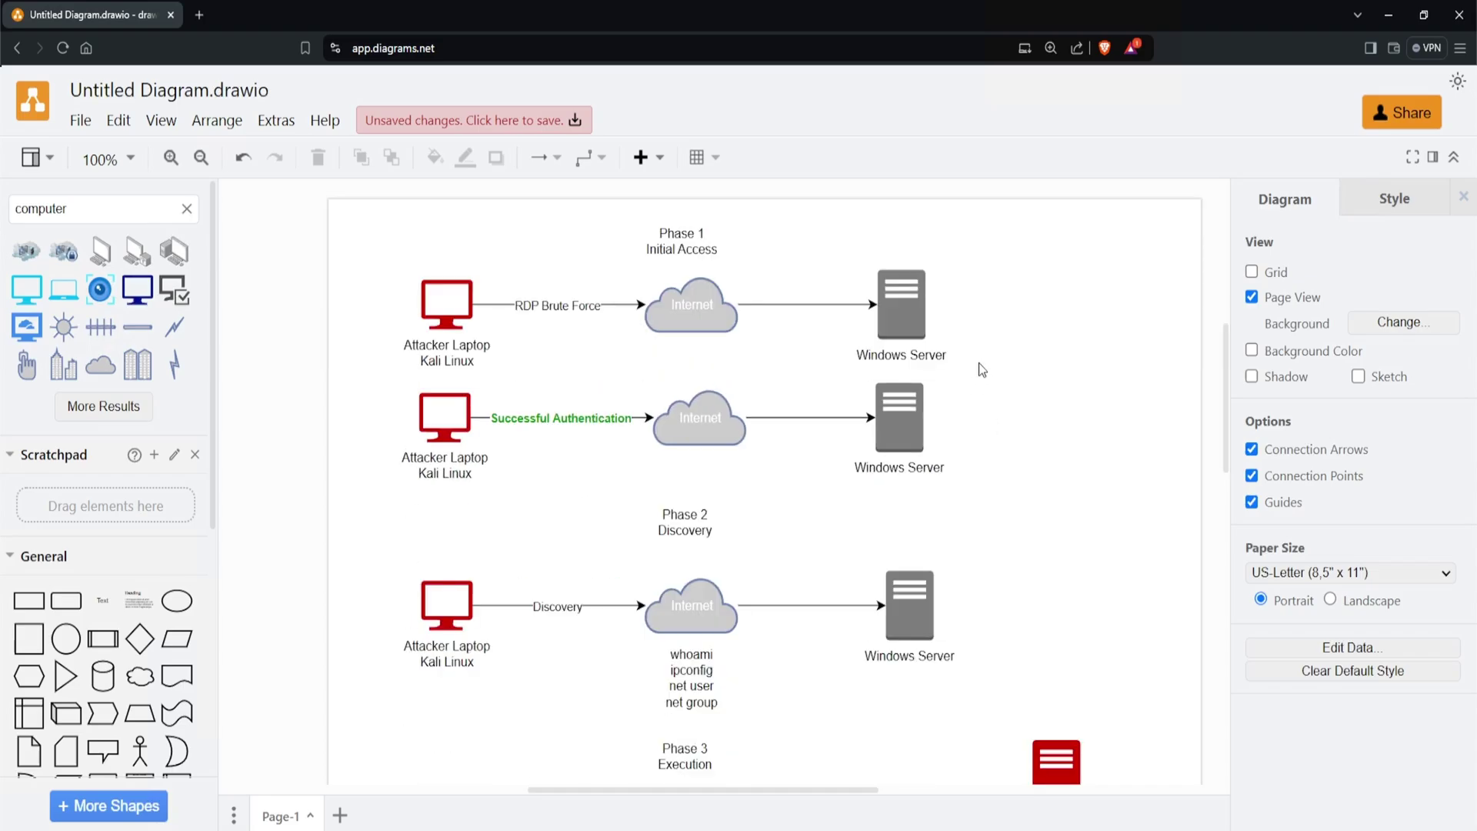
Step: Duplicate the first Phase 1 row with its laptop, cloud, arrows and Windows Server, and place the copy beneath the Phase 3 heading
left_click_drag(978, 362, 329, 262)
key("ctrl+d")
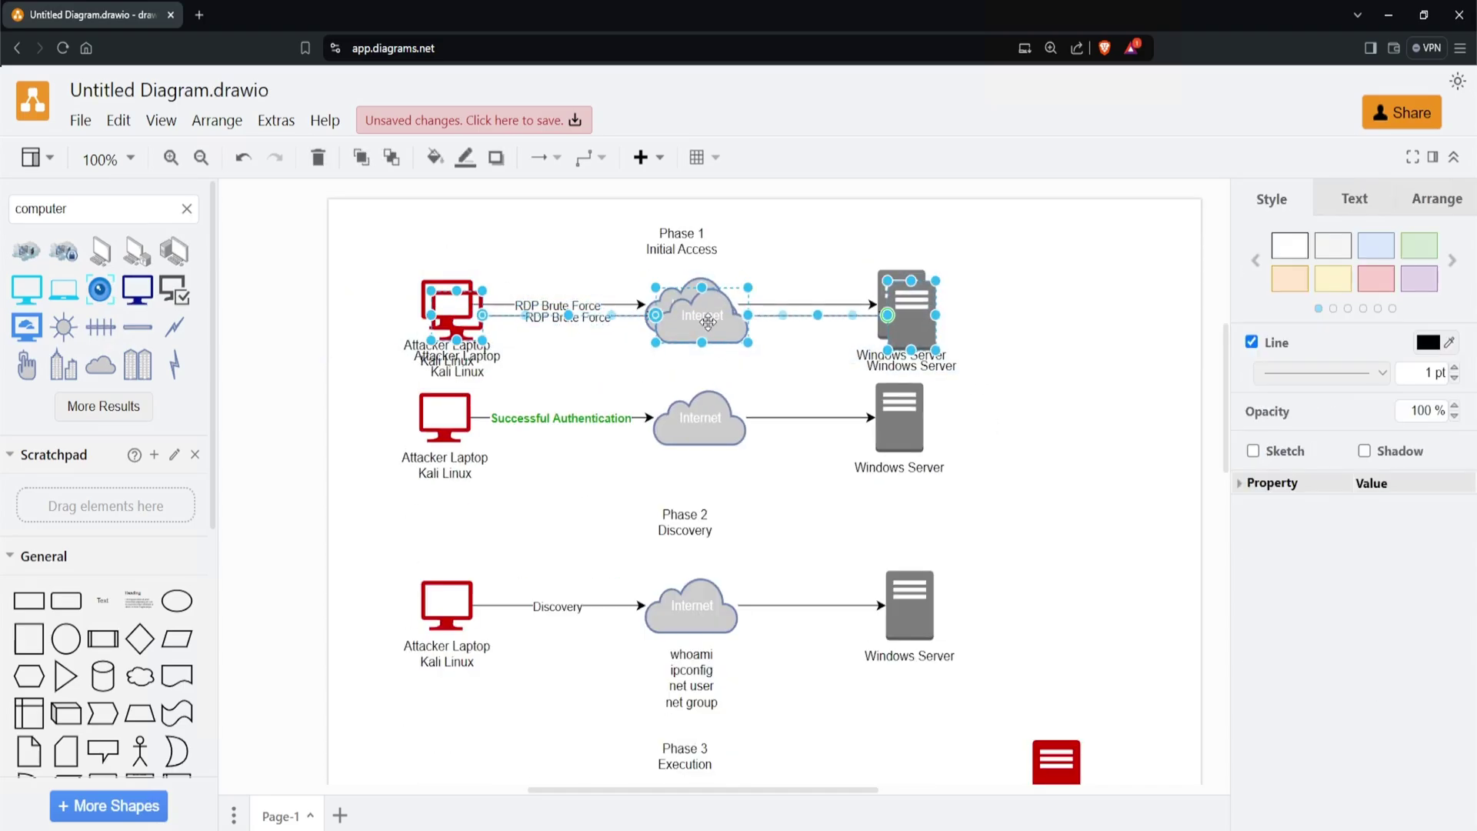
left_click_drag(708, 322, 697, 590)
Step: Replace the Phase 3 row's attacker laptop and its labelled arrow with the row's Windows Server, connected by an arrow to the Internet cloud
left_click(538, 583)
key("Delete")
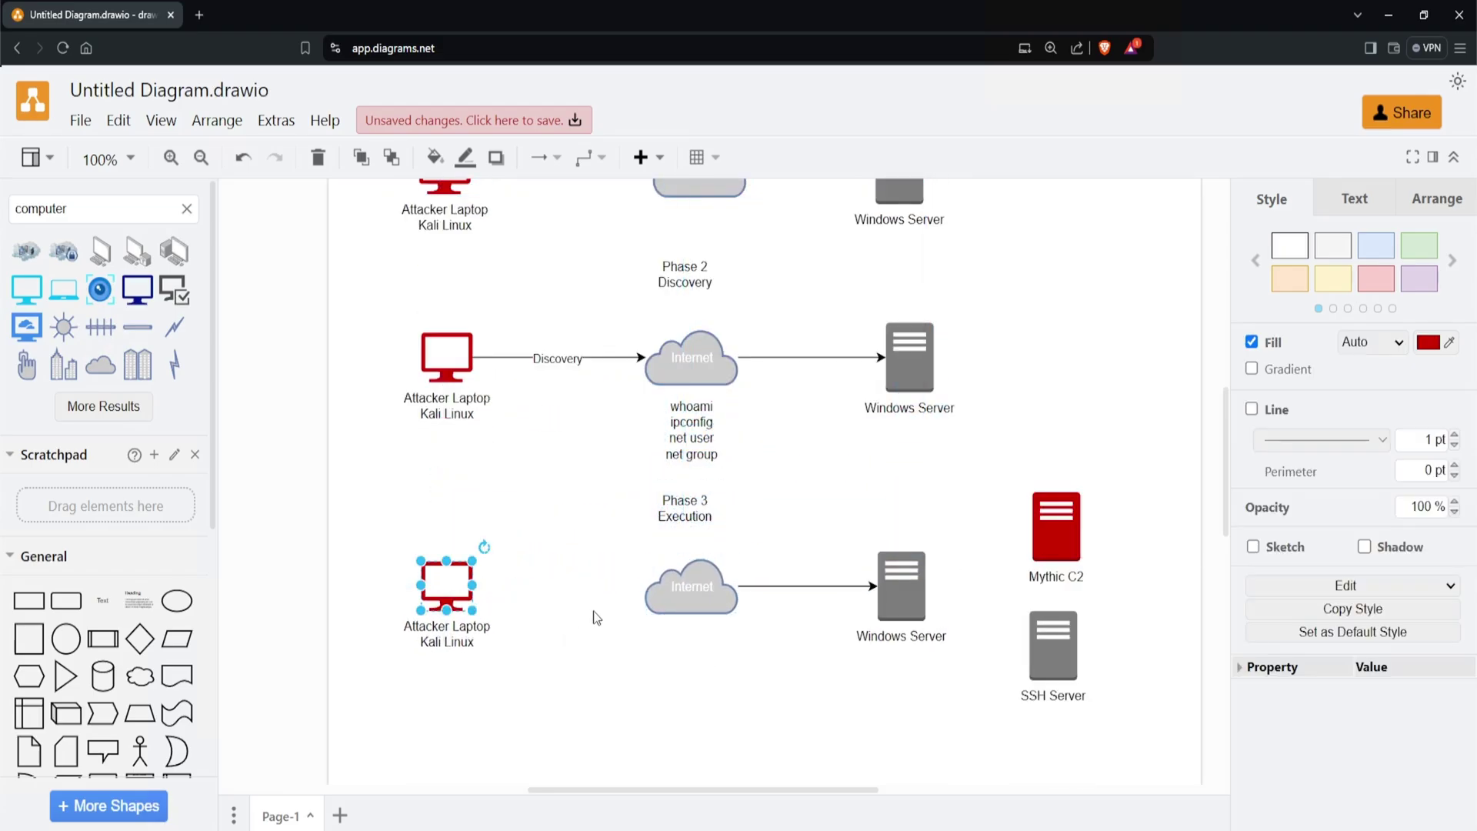
key("Delete")
left_click_drag(878, 603, 652, 589)
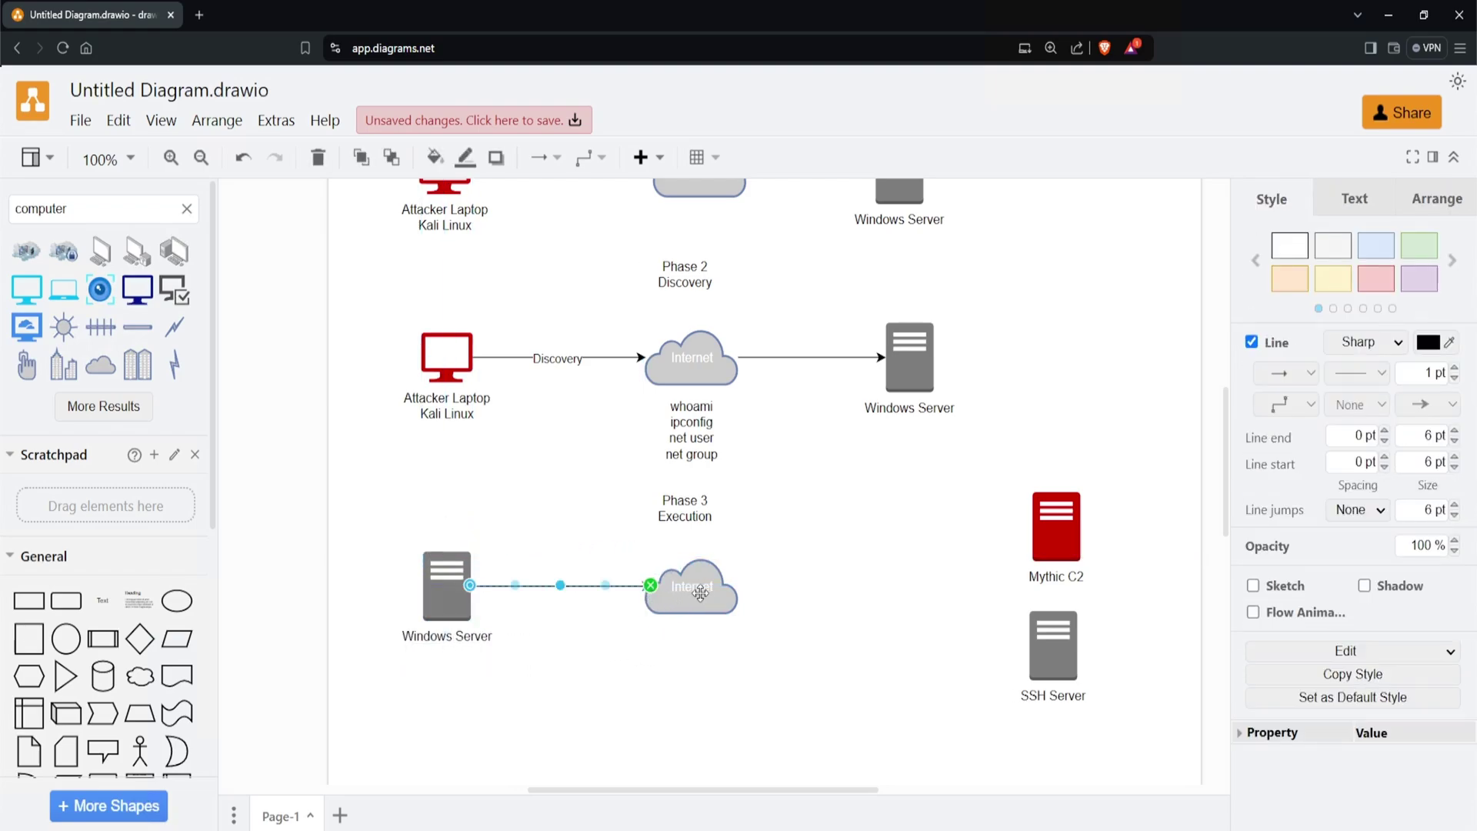
Step: Move the Mythic C2 server to the end of the Phase 3 row and connect the Internet cloud to it with an arrow
left_click(1039, 549)
mouse_move(1040, 549)
left_mouse_down()
mouse_move(894, 574)
mouse_move(909, 596)
left_mouse_up()
left_click(700, 591)
left_click_drag(751, 586, 906, 589)
left_click(816, 654)
Step: Label the Phase 3 arrow between Windows Server and the Internet cloud "PowerShell IEX"
double_click(525, 586)
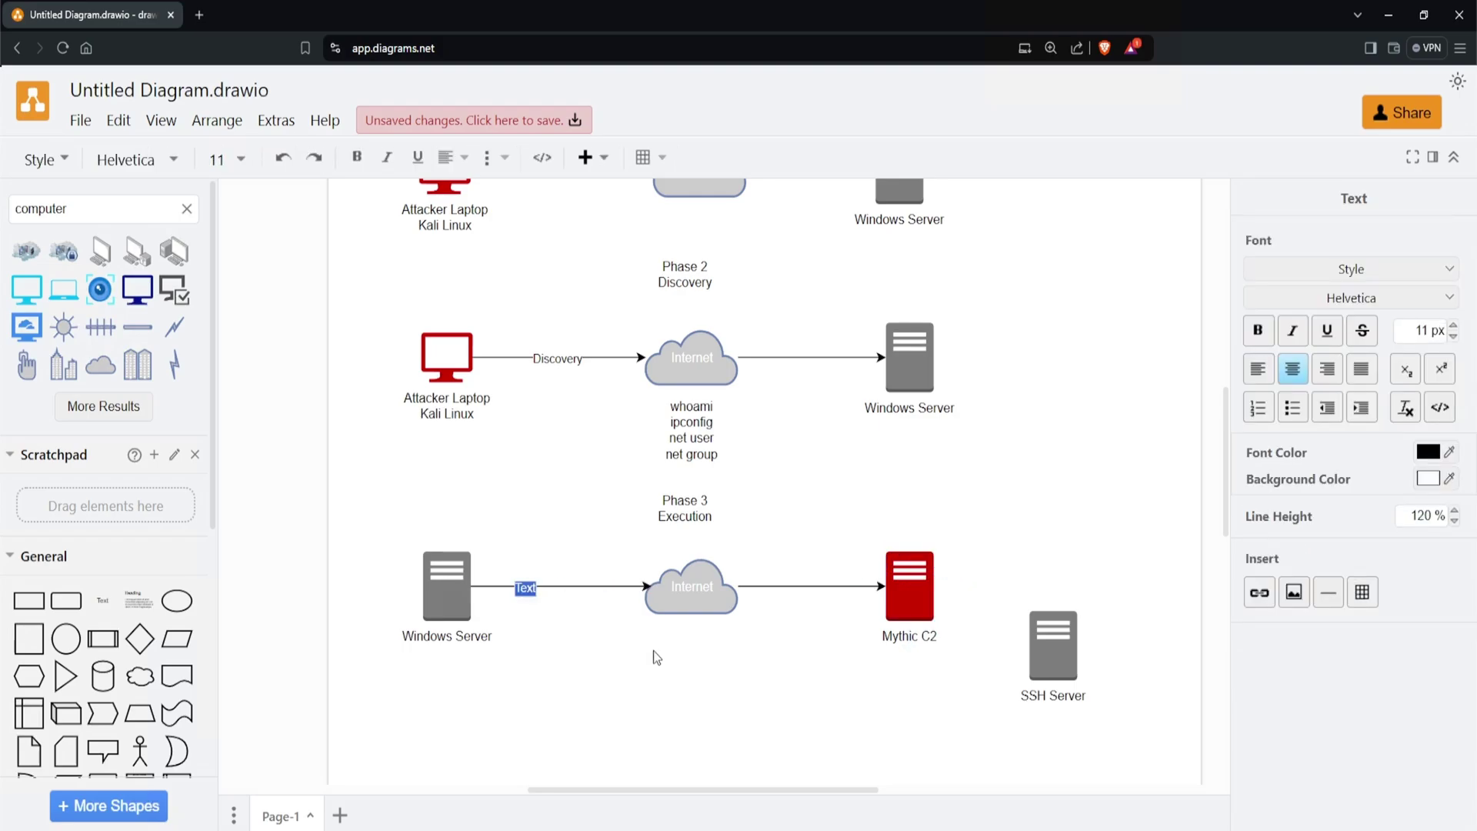
type("PowerShell IEX")
left_click(616, 705)
Step: Open a text label for editing on the Phase 3 arrow between the Internet cloud and Mythic C2
double_click(801, 587)
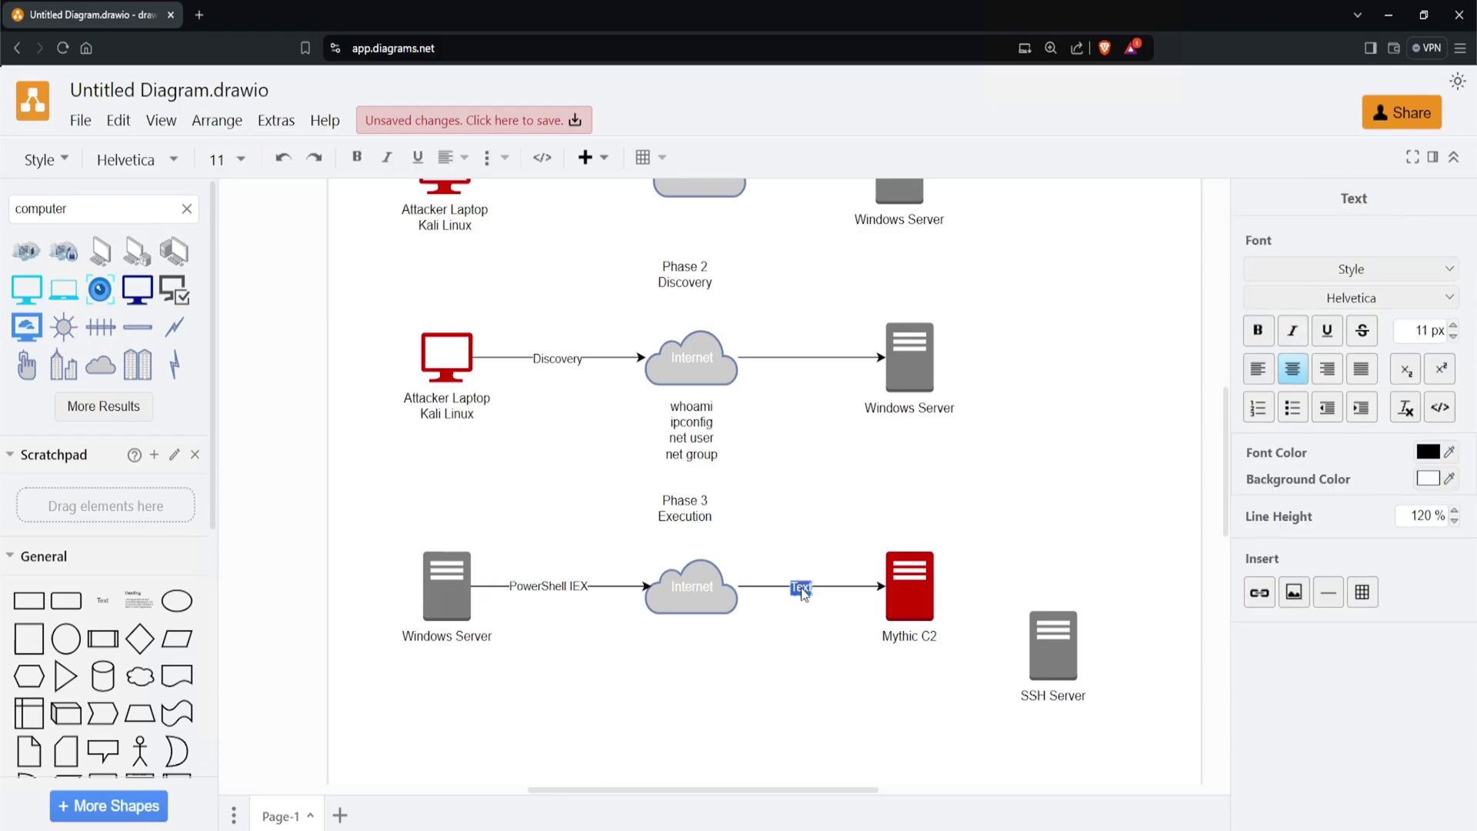
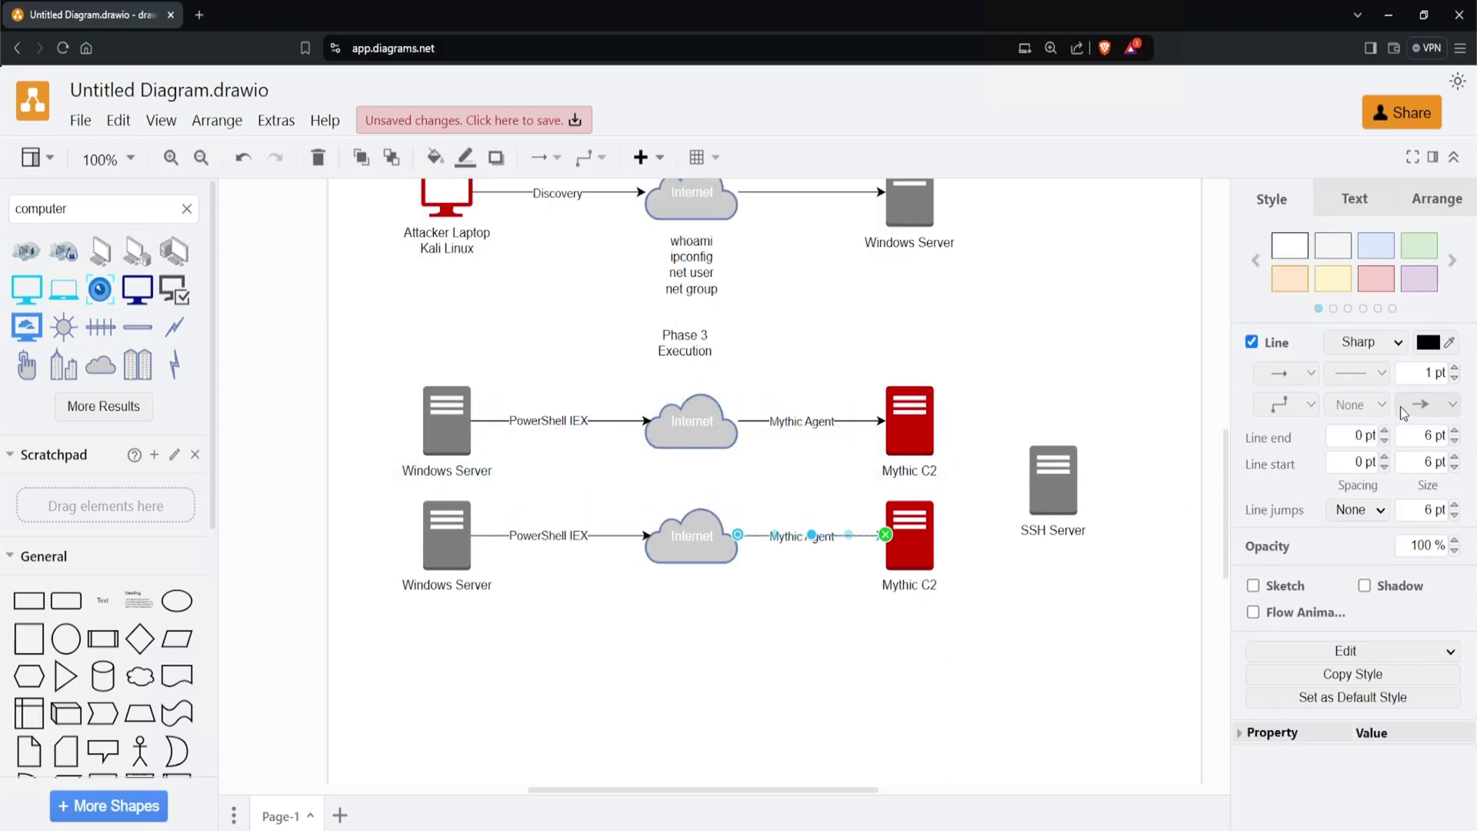
Step: Reverse the second Phase 3 row's Mythic Agent arrow so it points from Mythic C2 to the Internet cloud
left_click(1360, 406)
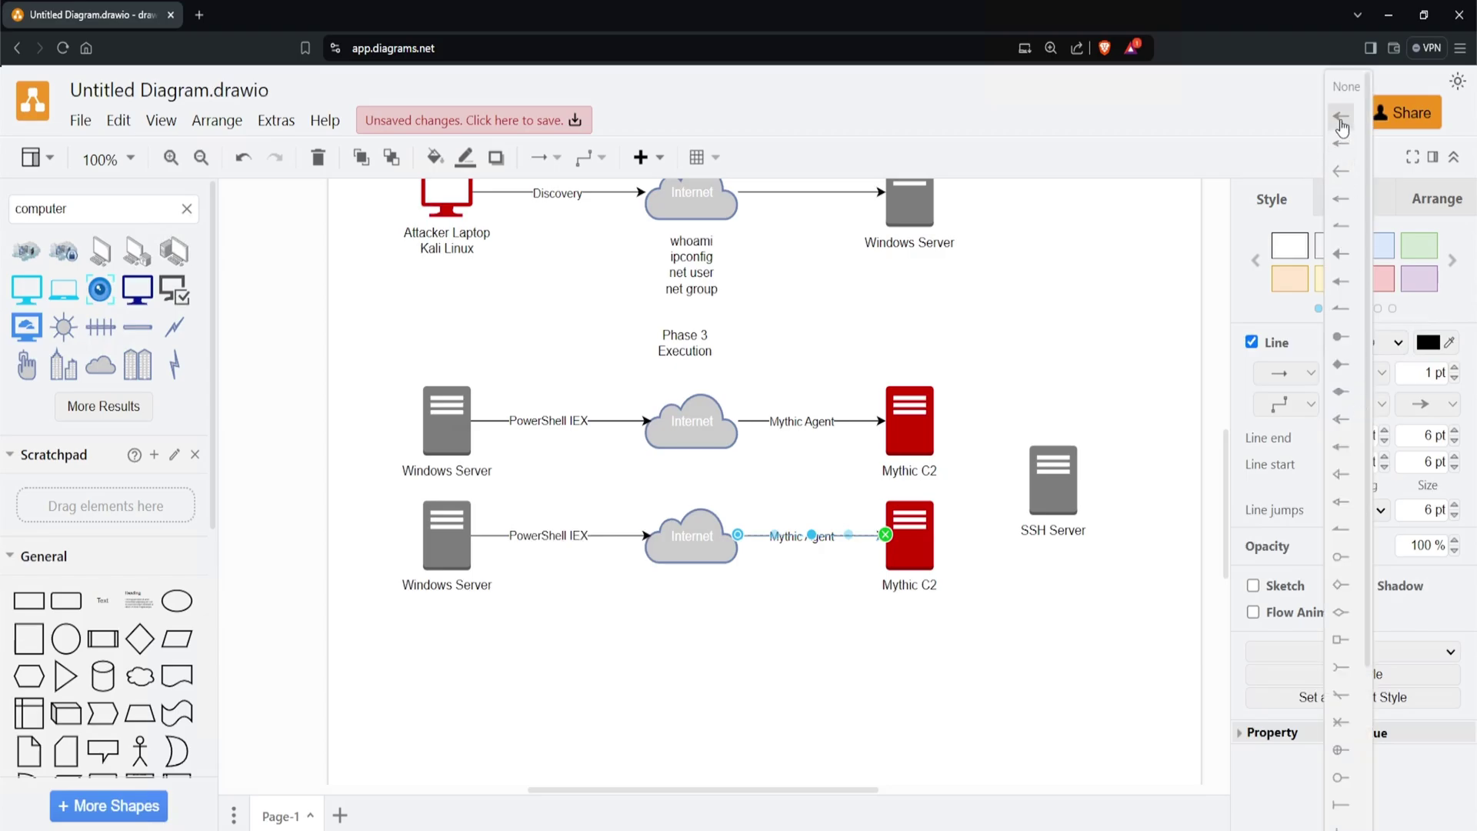
left_click(1340, 117)
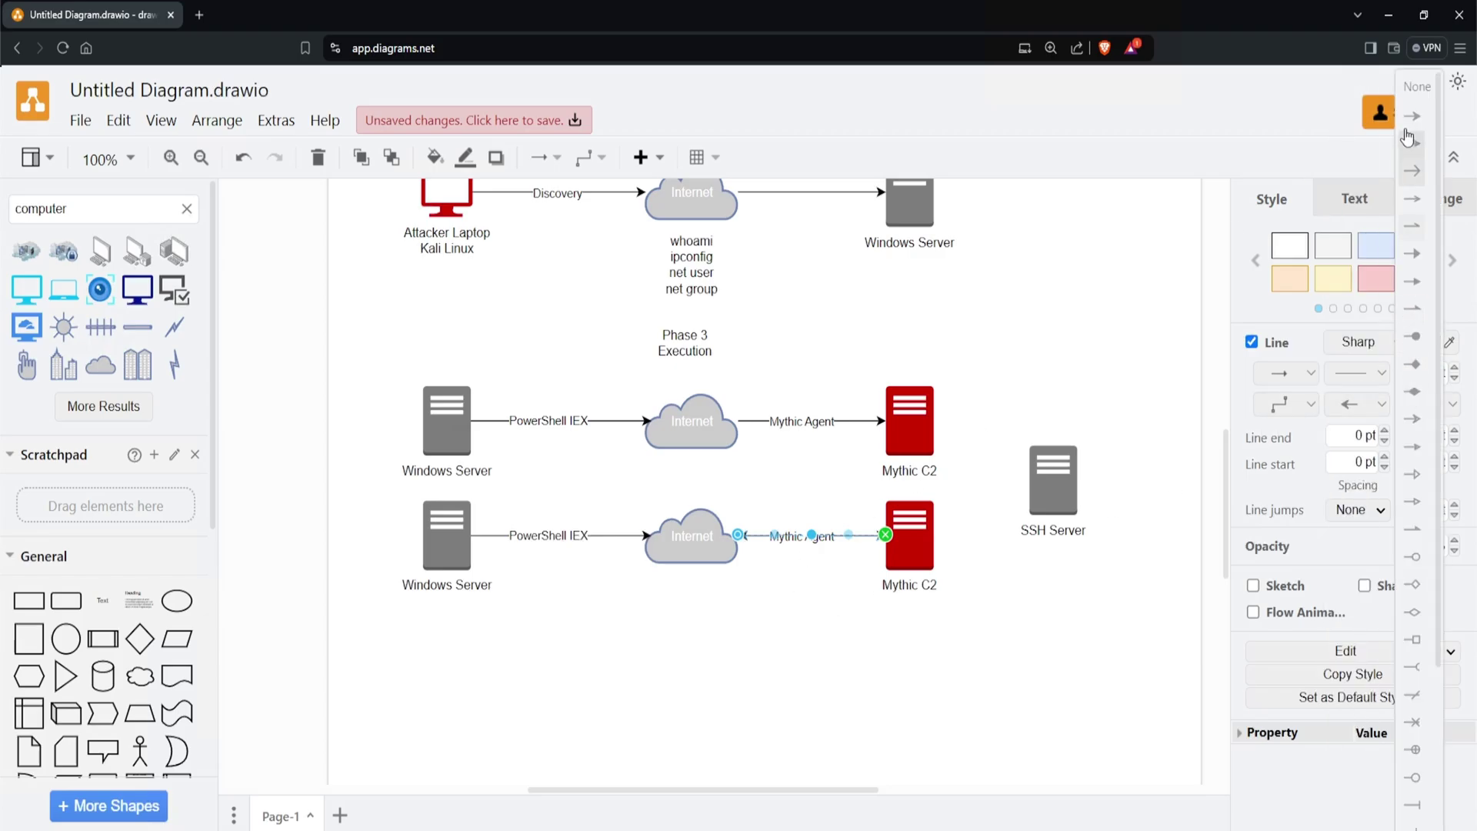
left_click(609, 548)
Step: Reverse the second Phase 3 row's PowerShell IEX arrow to point from the Internet cloud to Windows Server, and remove its label
left_click(607, 540)
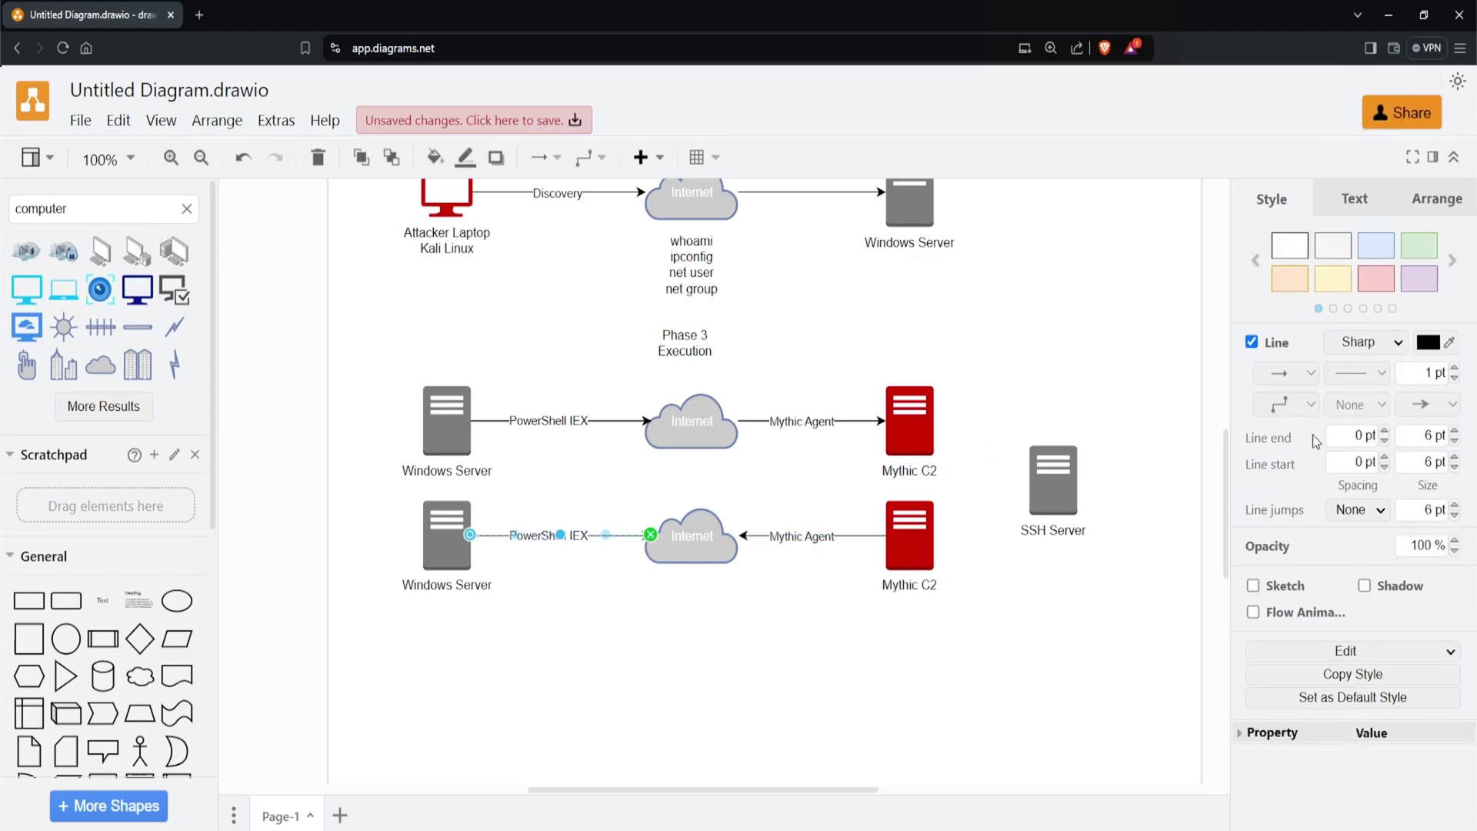
left_click(1364, 414)
left_click(1341, 119)
left_click(1435, 412)
left_click(1418, 90)
left_click(1083, 283)
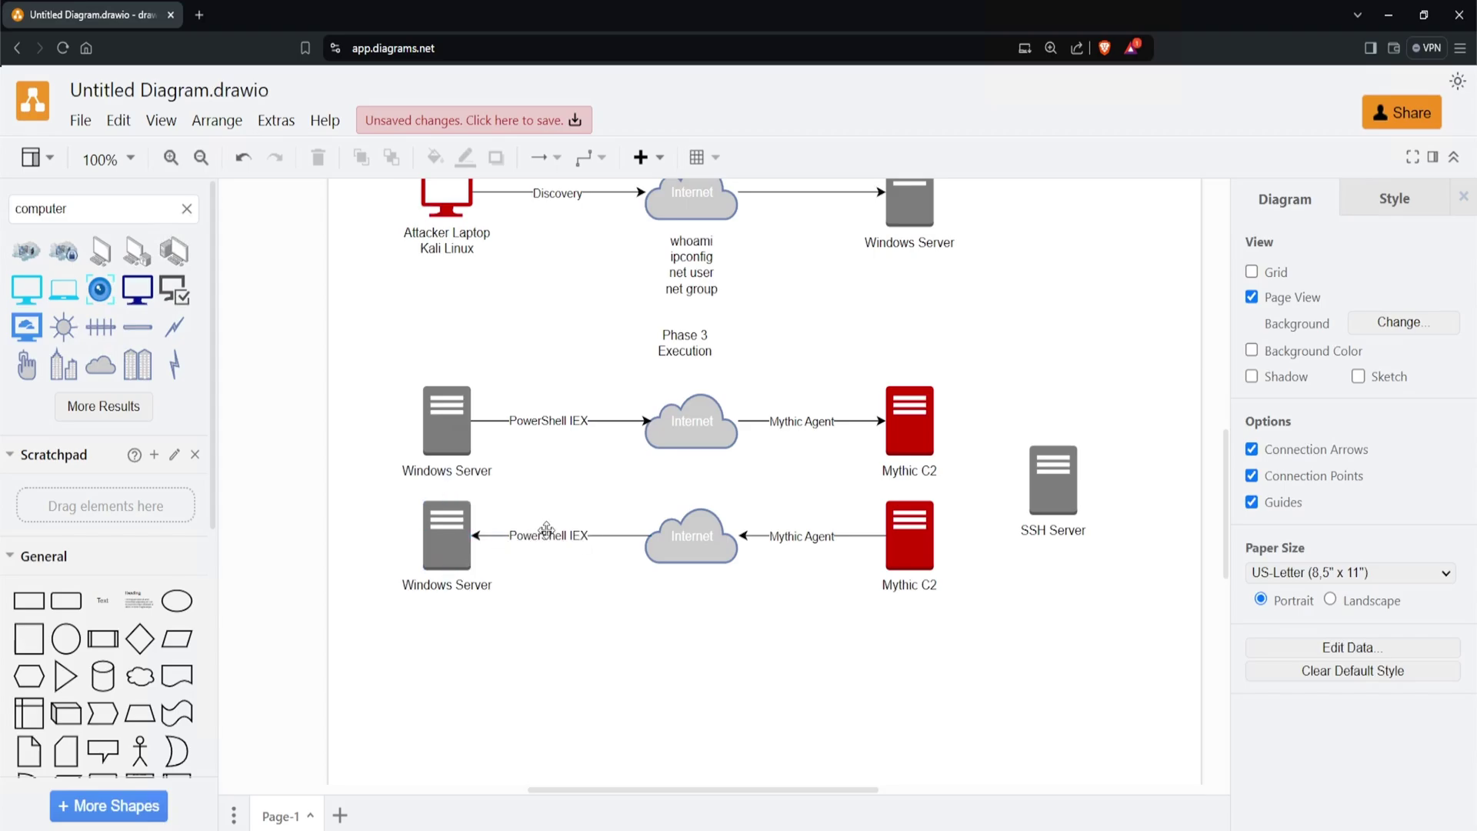
key("ctrl+z")
Step: Duplicate the first Phase 3 row, with its servers, cloud and labelled arrows, directly below the second row
left_click(975, 482)
left_click_drag(972, 479, 346, 372)
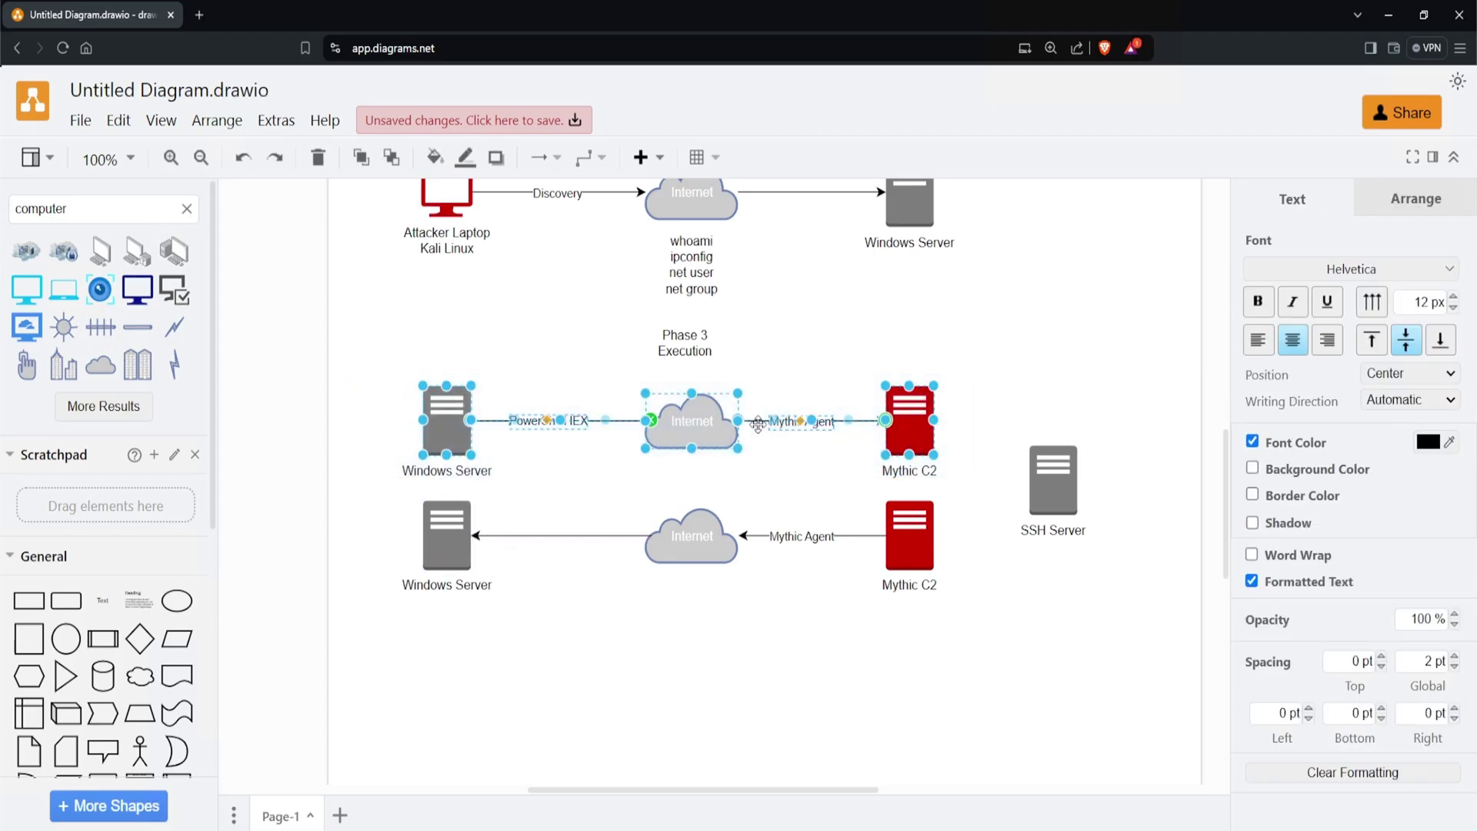
left_click_drag(700, 451, 698, 677)
Step: Label the third Phase 3 row's Windows Server arrow "Execute Mythic Agent" and remove the label from its Mythic C2 arrow
double_click(588, 657)
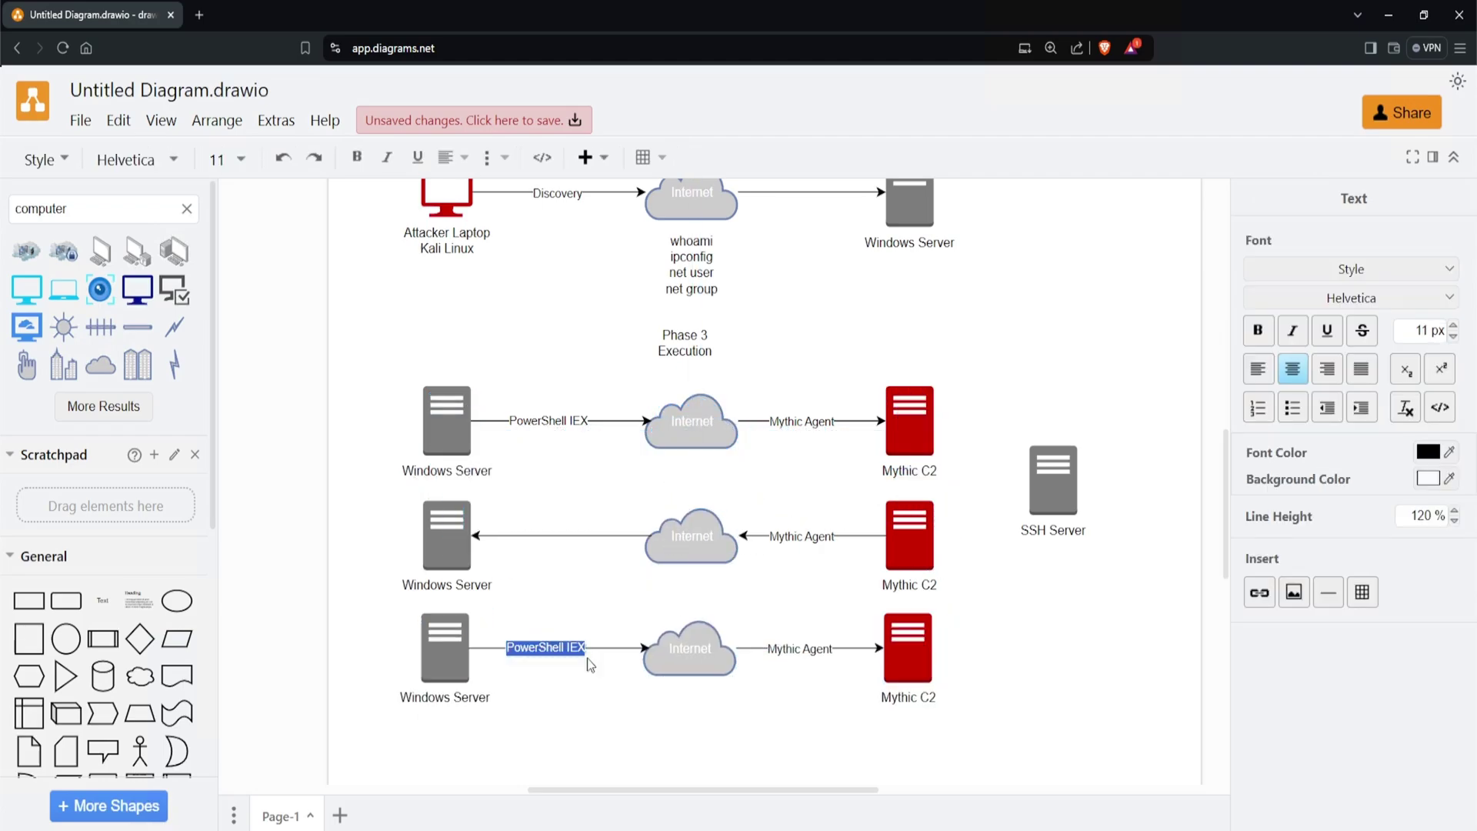
type("Execute My")
type("Execute Mythic Agent")
left_click(745, 717)
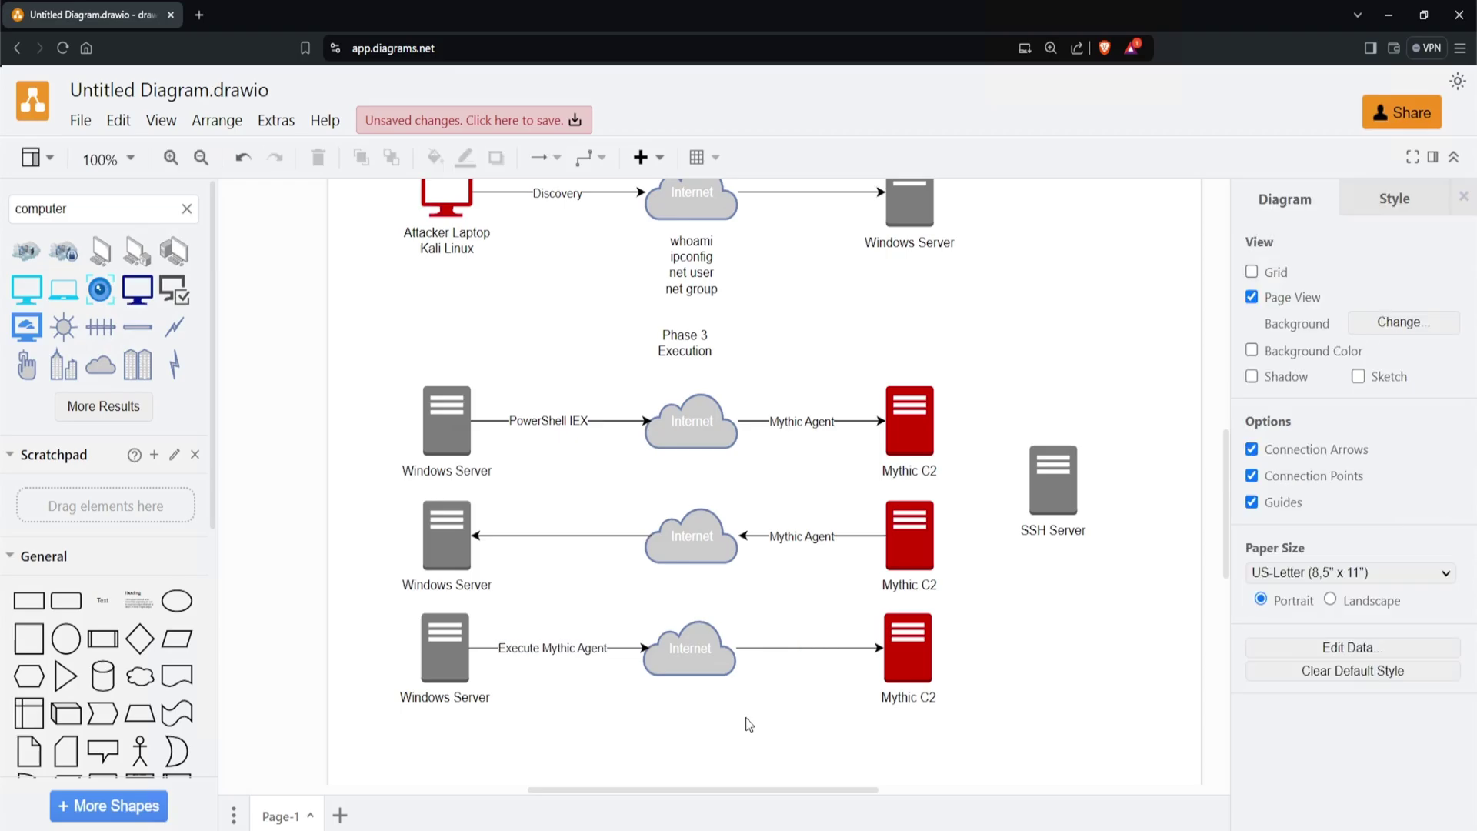
Step: Move the spare SSH Server farther away from the Phase 3 rows, and select the Phase 3 heading with all three rows
scroll(773, 376, "up", 2)
scroll(807, 446, "down", 2)
scroll(829, 479, "down", 1)
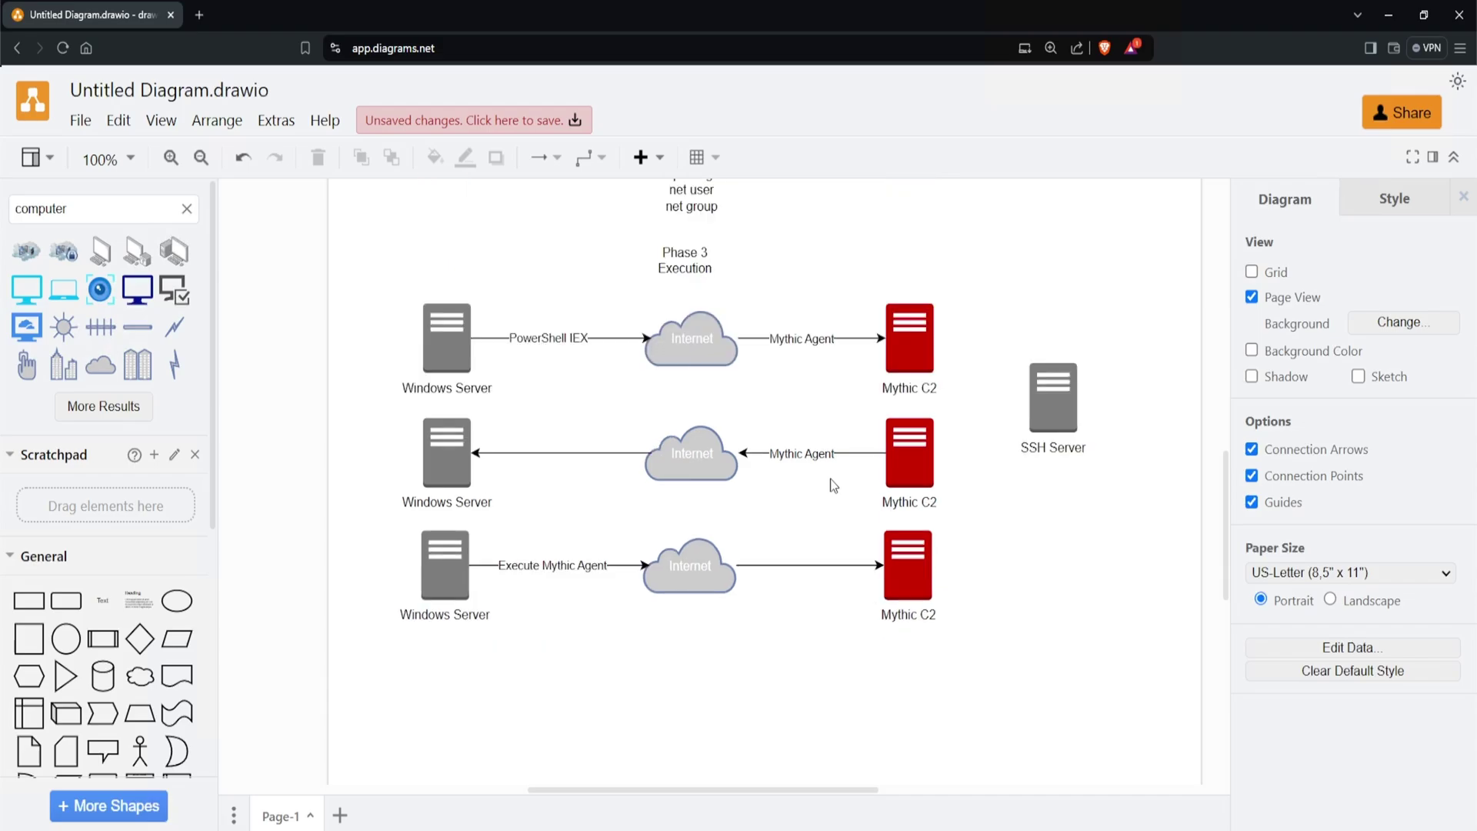
scroll(829, 478, "up", 1)
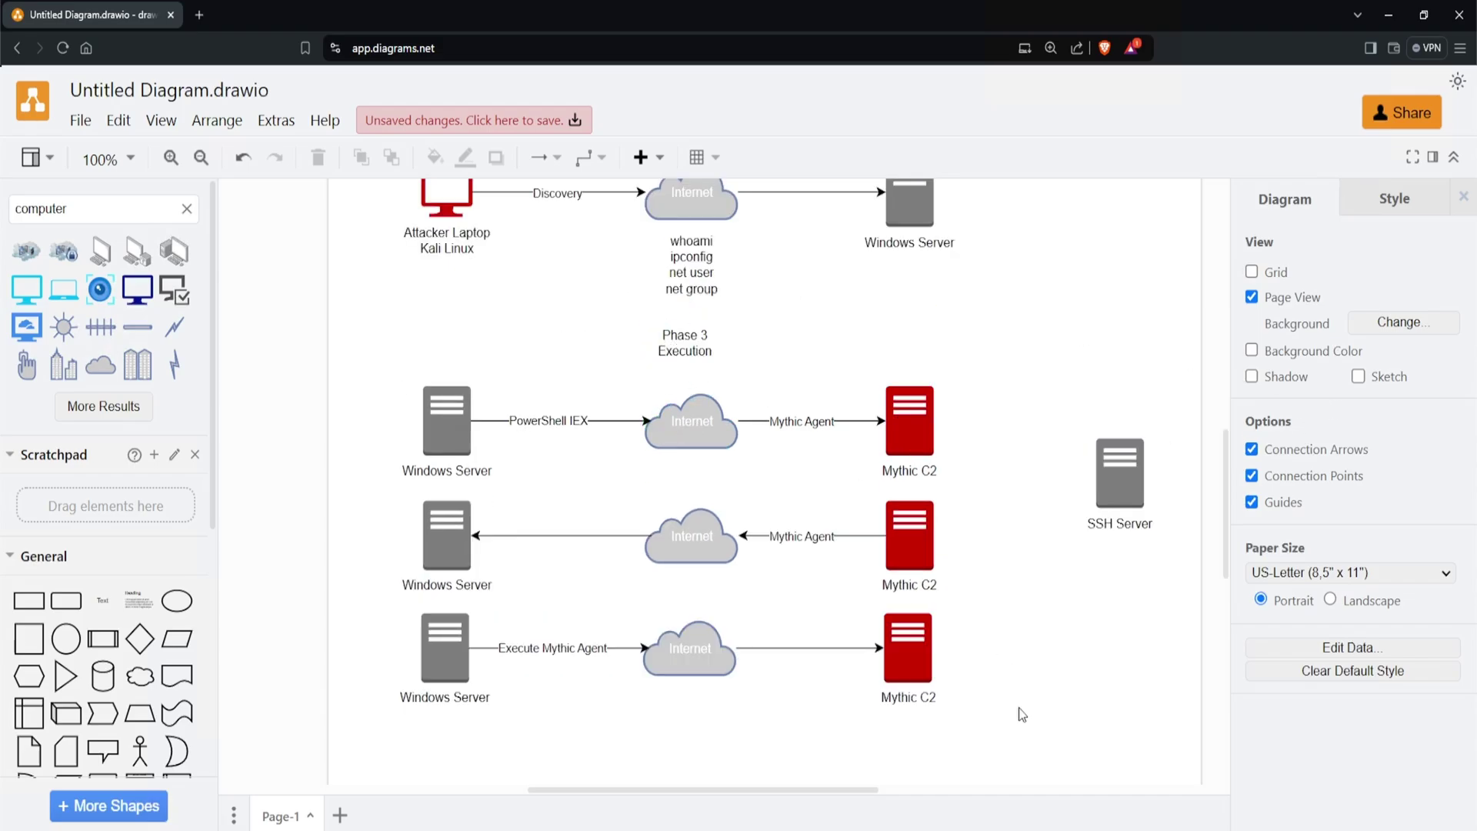
left_click_drag(1018, 757, 319, 312)
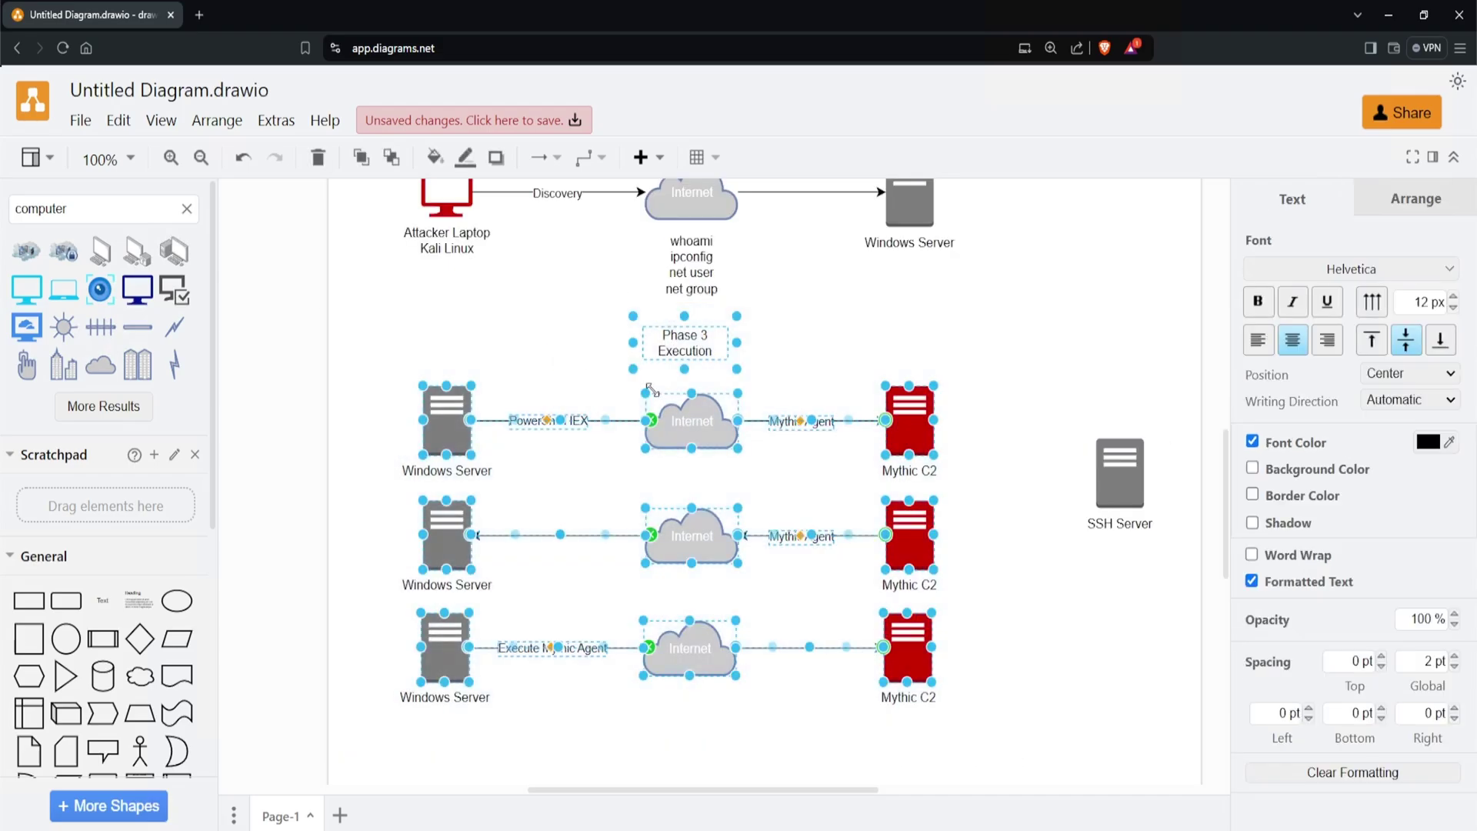
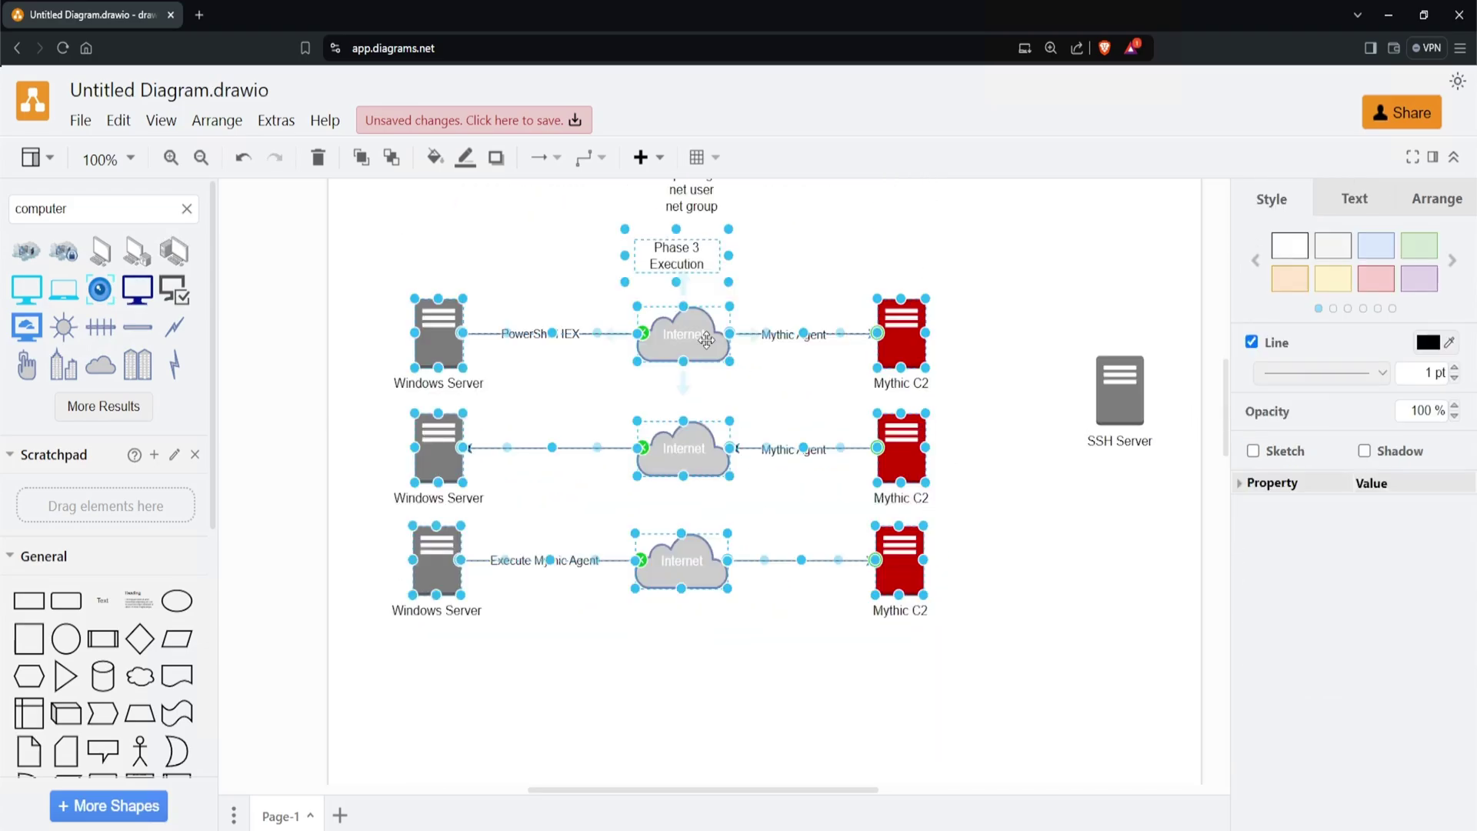
Step: Replace "Execution" in the Phase 3 heading with "Defense Evasion"
scroll(829, 345, "up", 1)
left_click(826, 340)
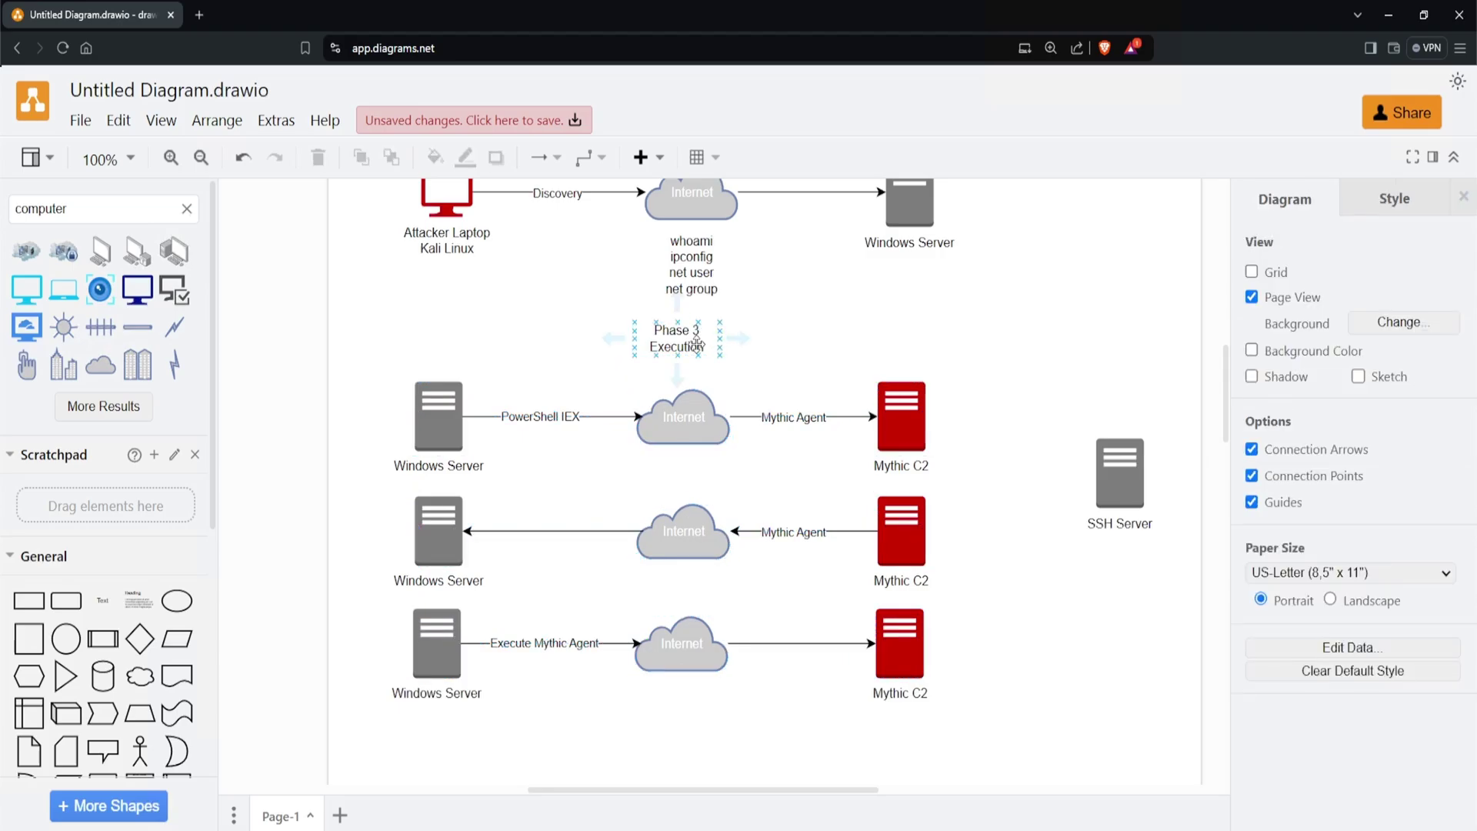
double_click(694, 350)
double_click(695, 350)
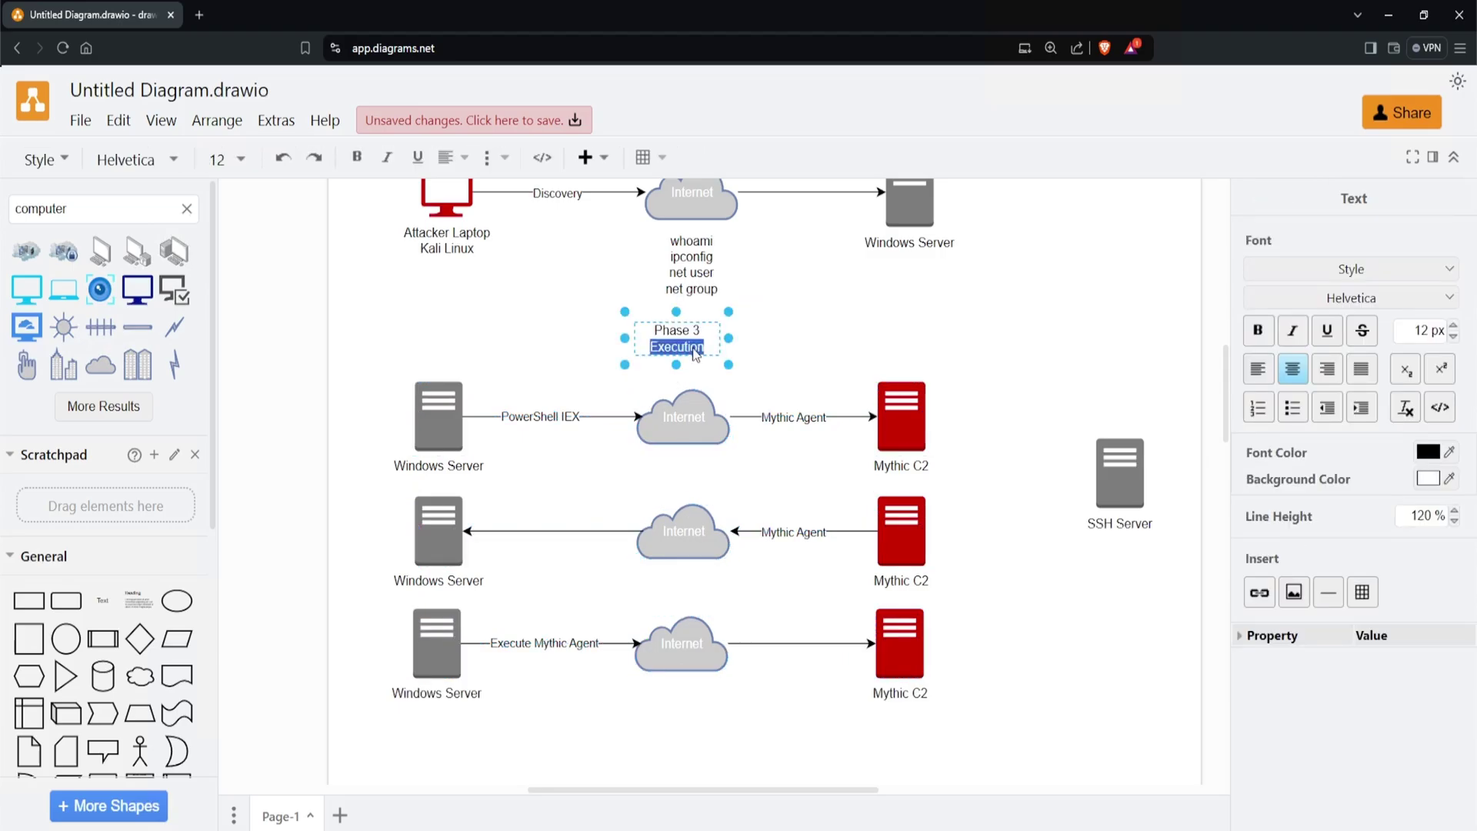
type("Defense Evasion")
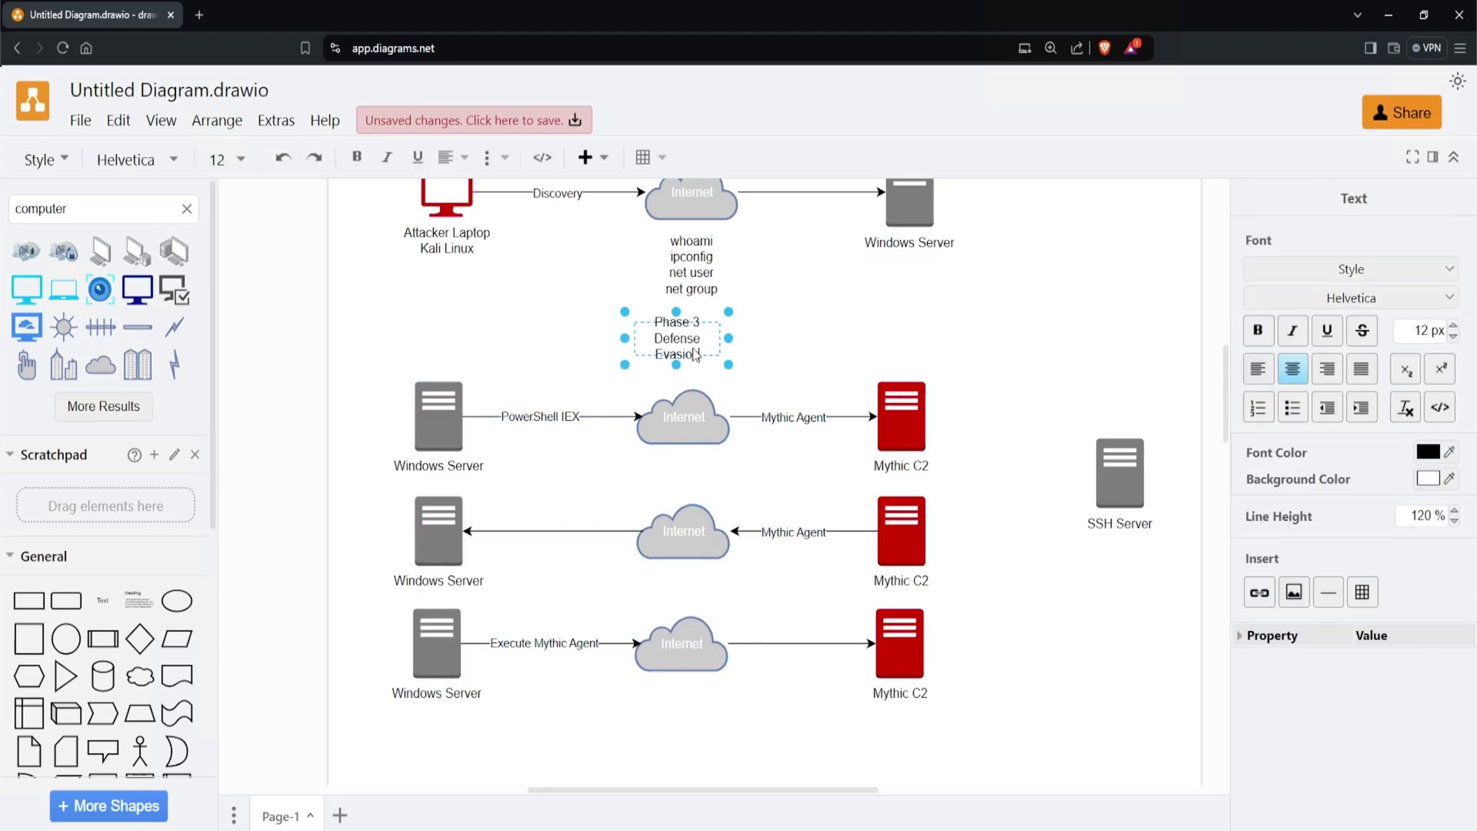
left_click(901, 363)
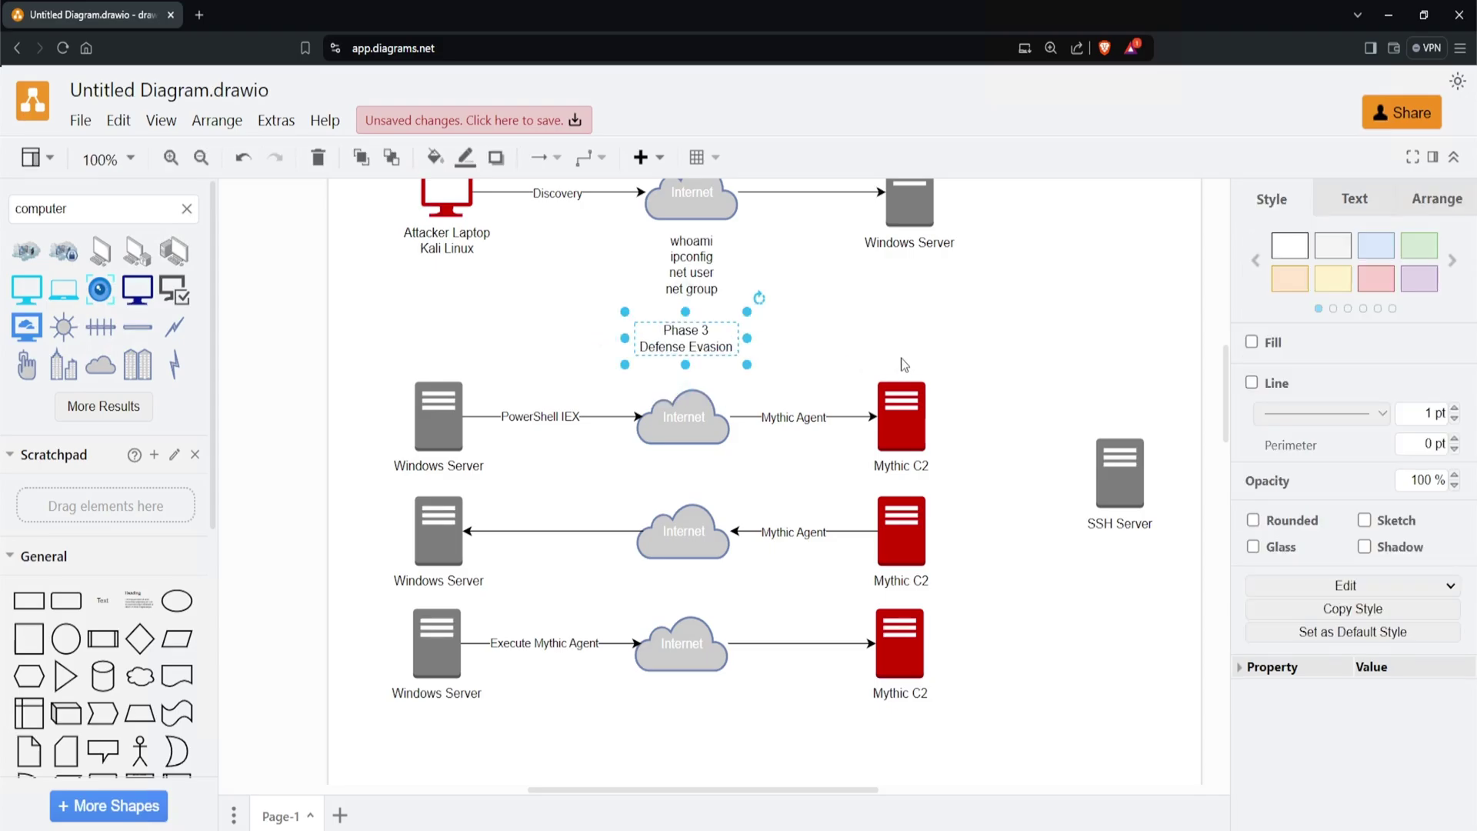
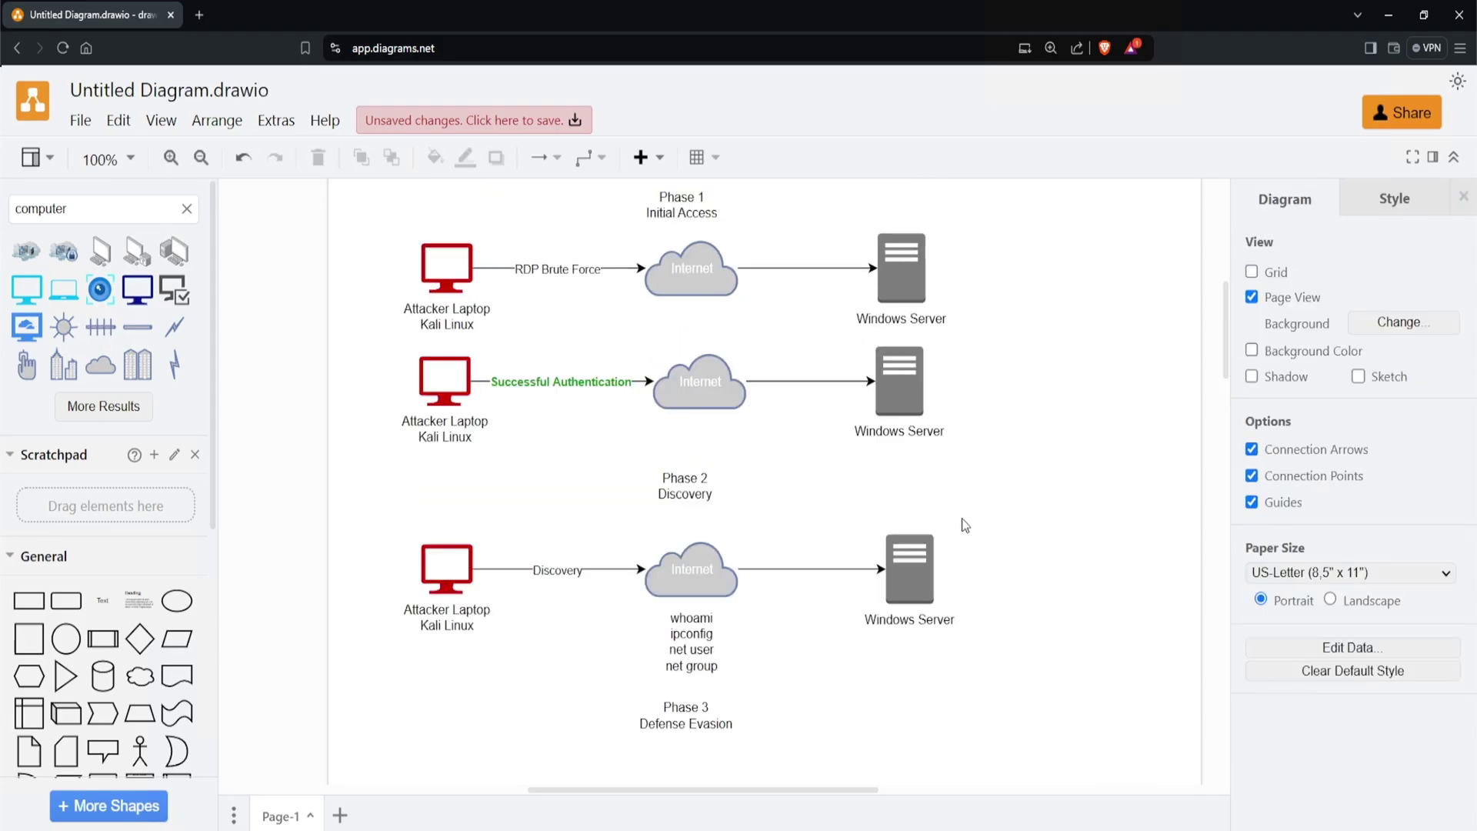
Step: Duplicate the RDP Brute Force row's attacker laptop, Internet cloud and arrows, and place the copy below the Phase 3 Defense Evasion heading
left_click_drag(978, 328, 377, 239)
key("ctrl+d")
left_click_drag(703, 283, 695, 625)
scroll(773, 547, "up", 2)
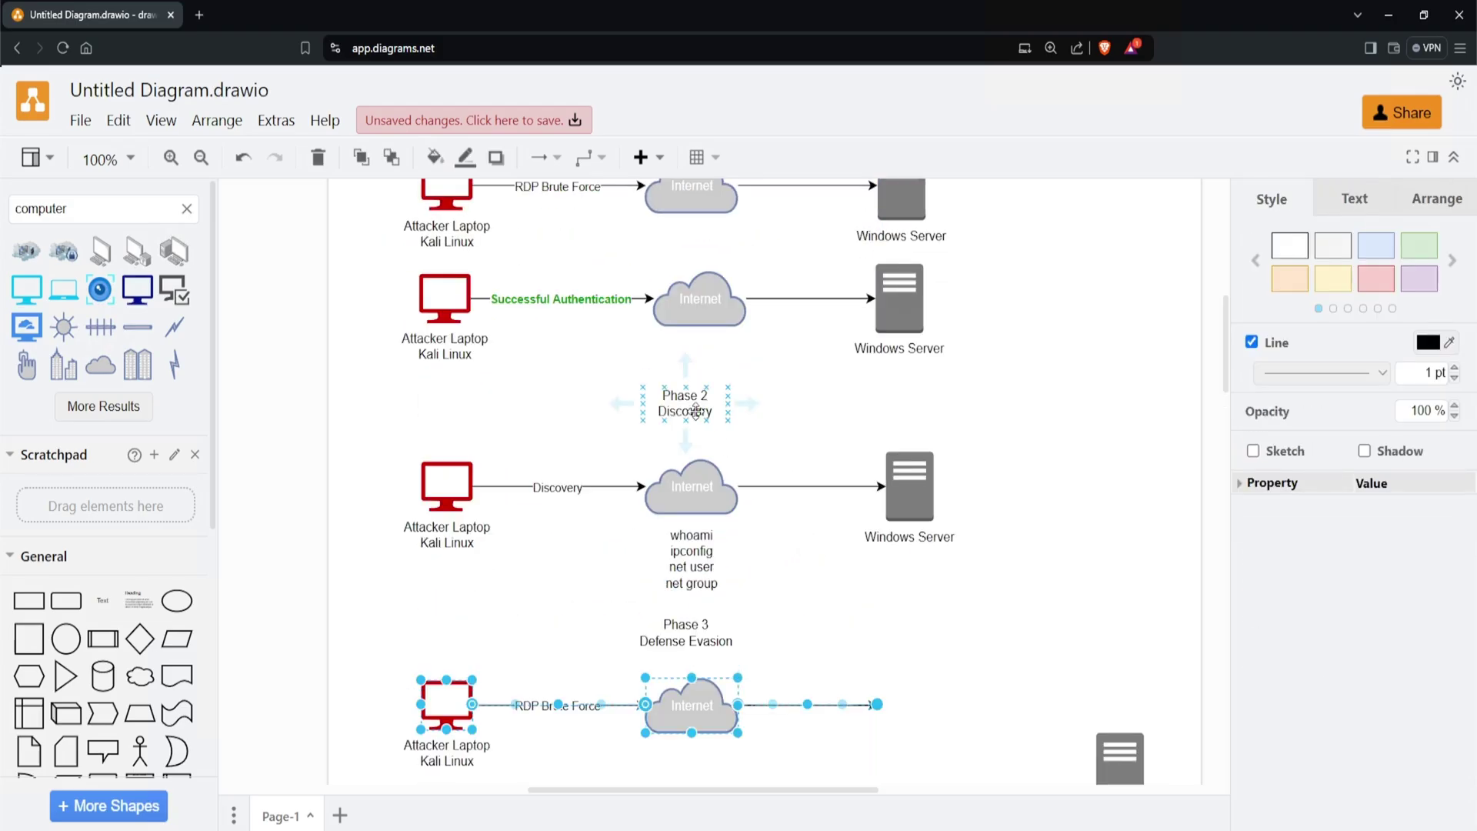
Step: Extend the "Discovery" label on the Phase 2 arrow with a second line reading "via RDP"
left_click(557, 486)
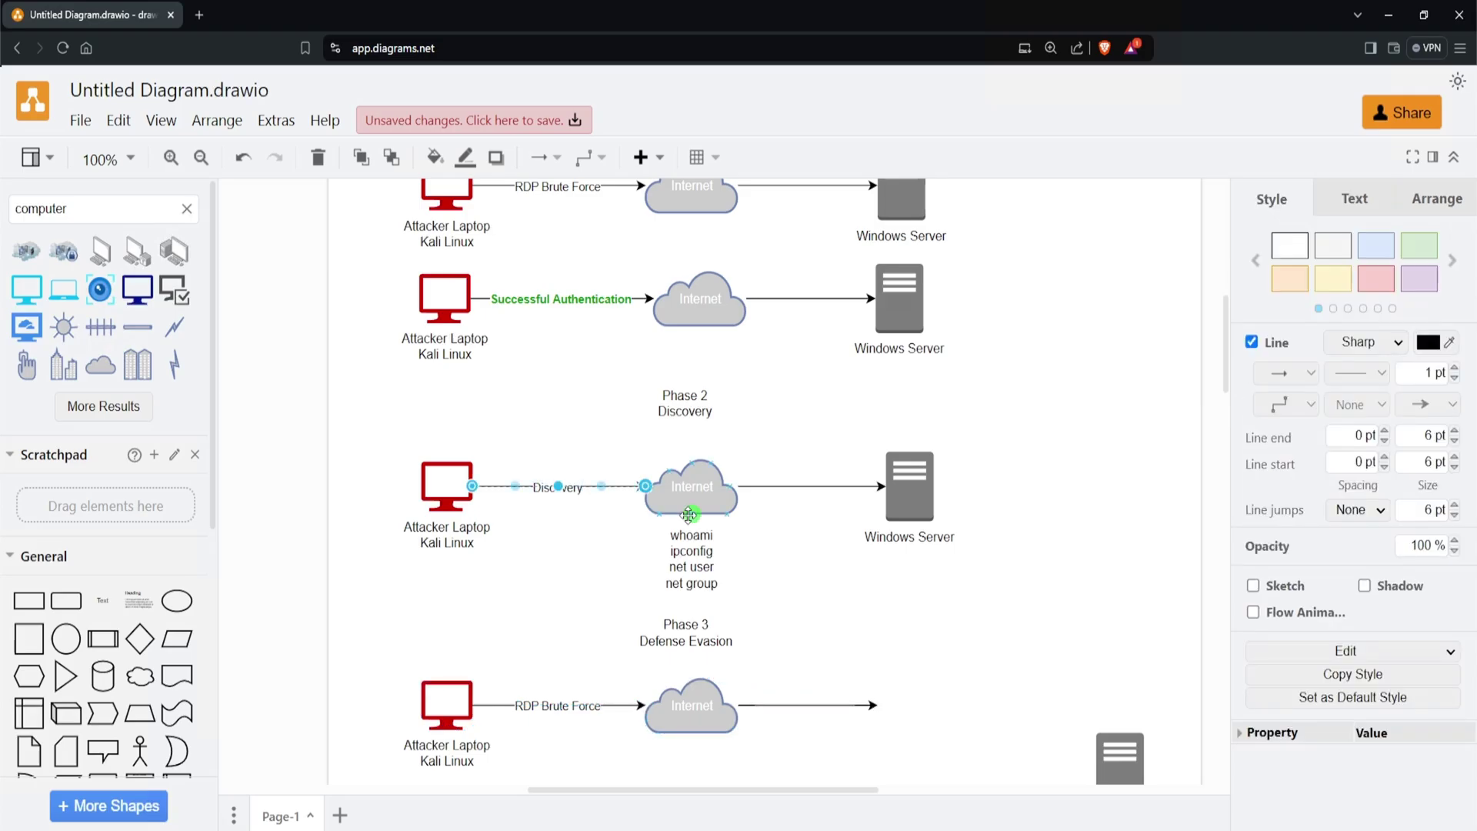
double_click(560, 487)
key("Right")
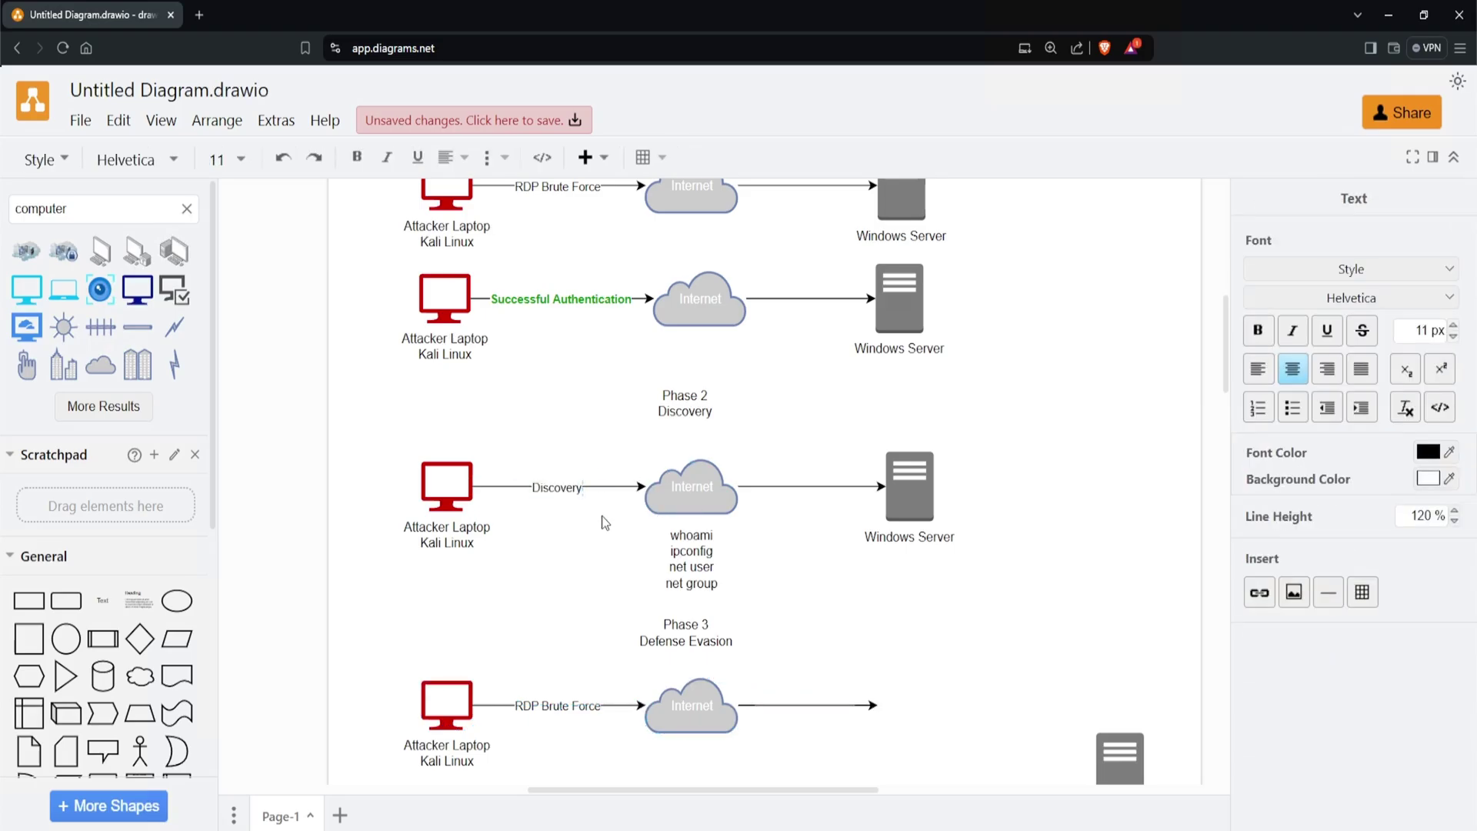
key("Return")
type("via RDP")
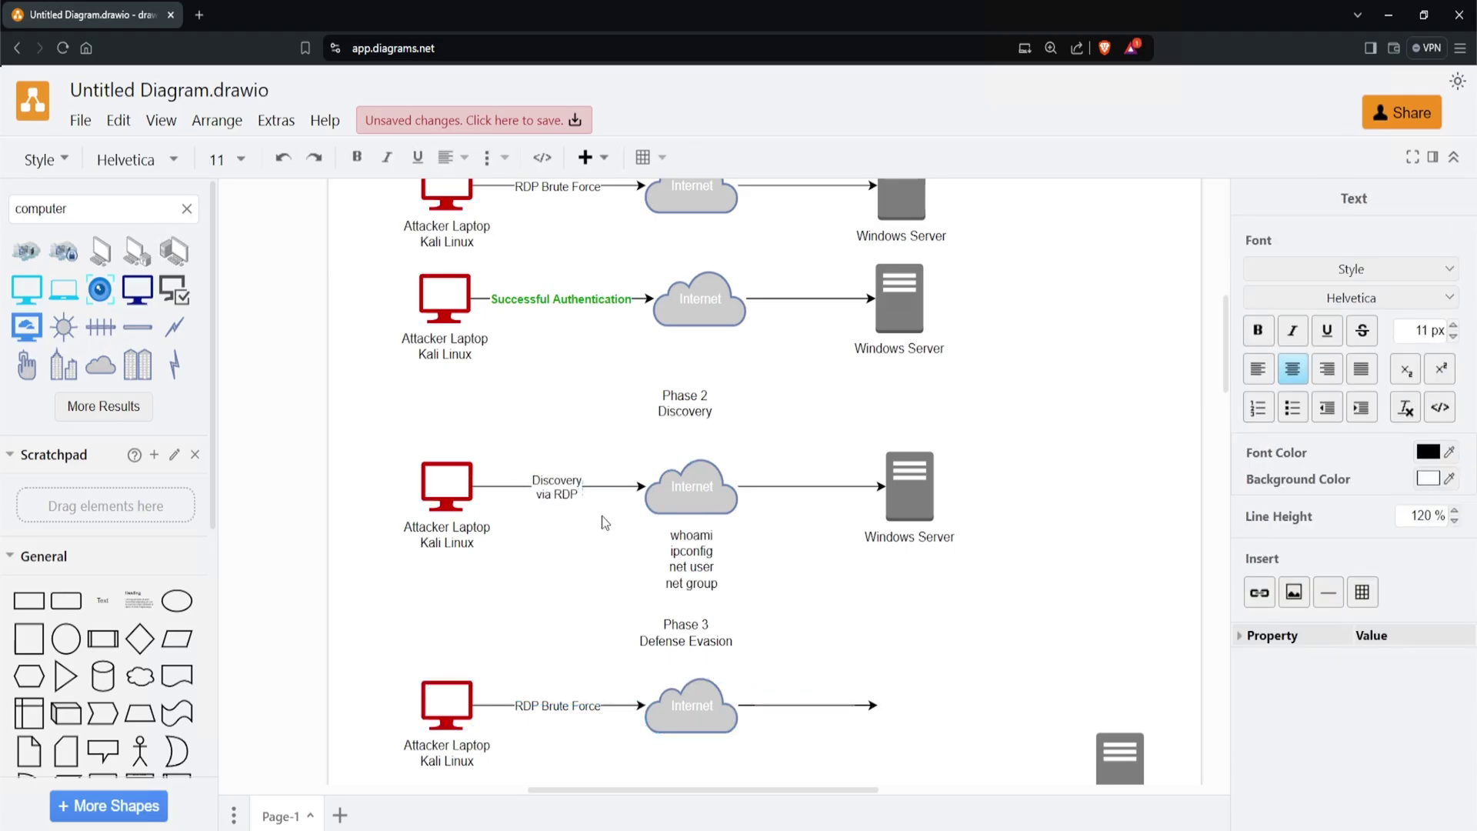
left_click(602, 516)
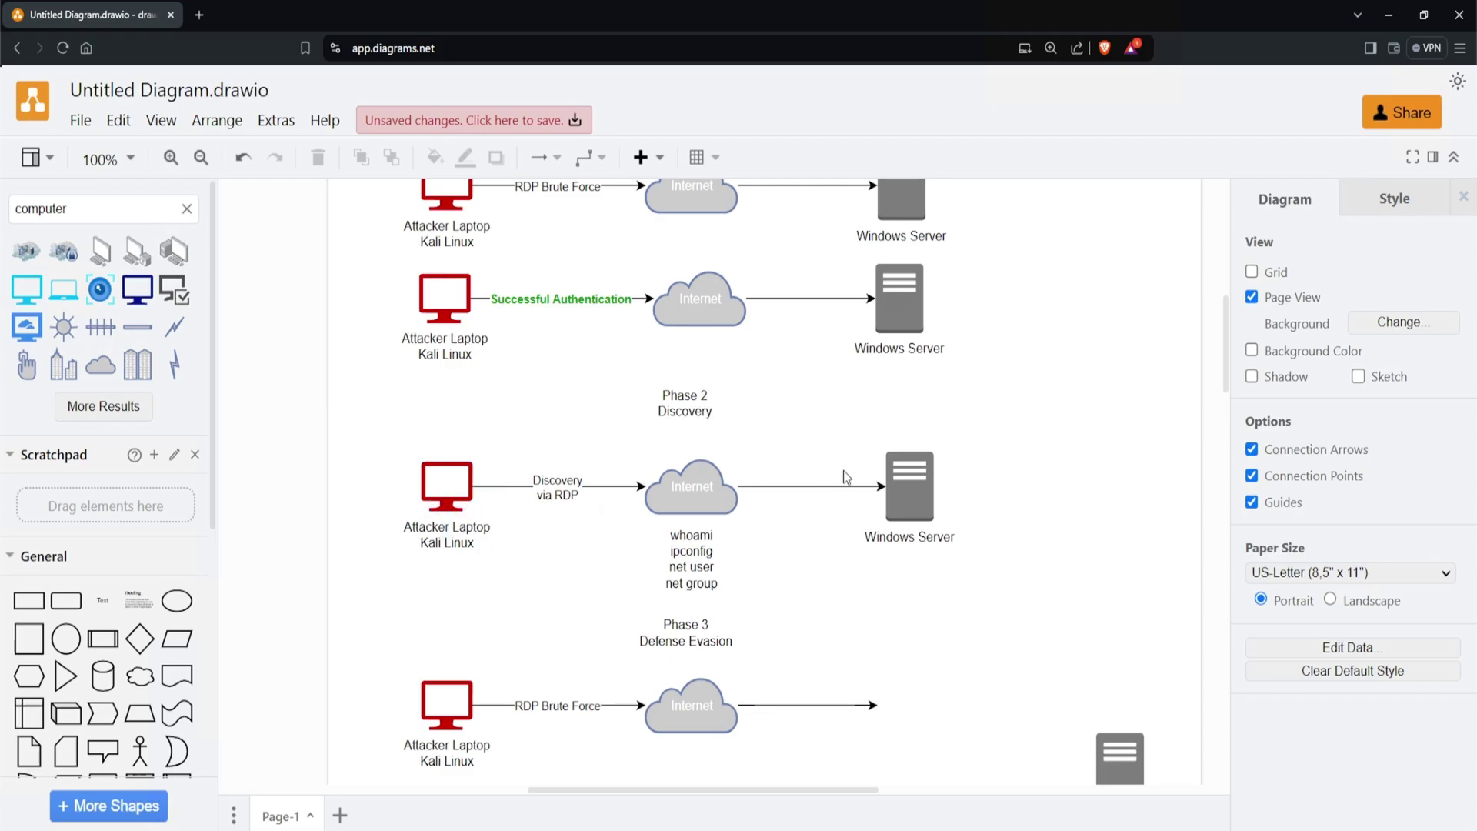
left_click(933, 503)
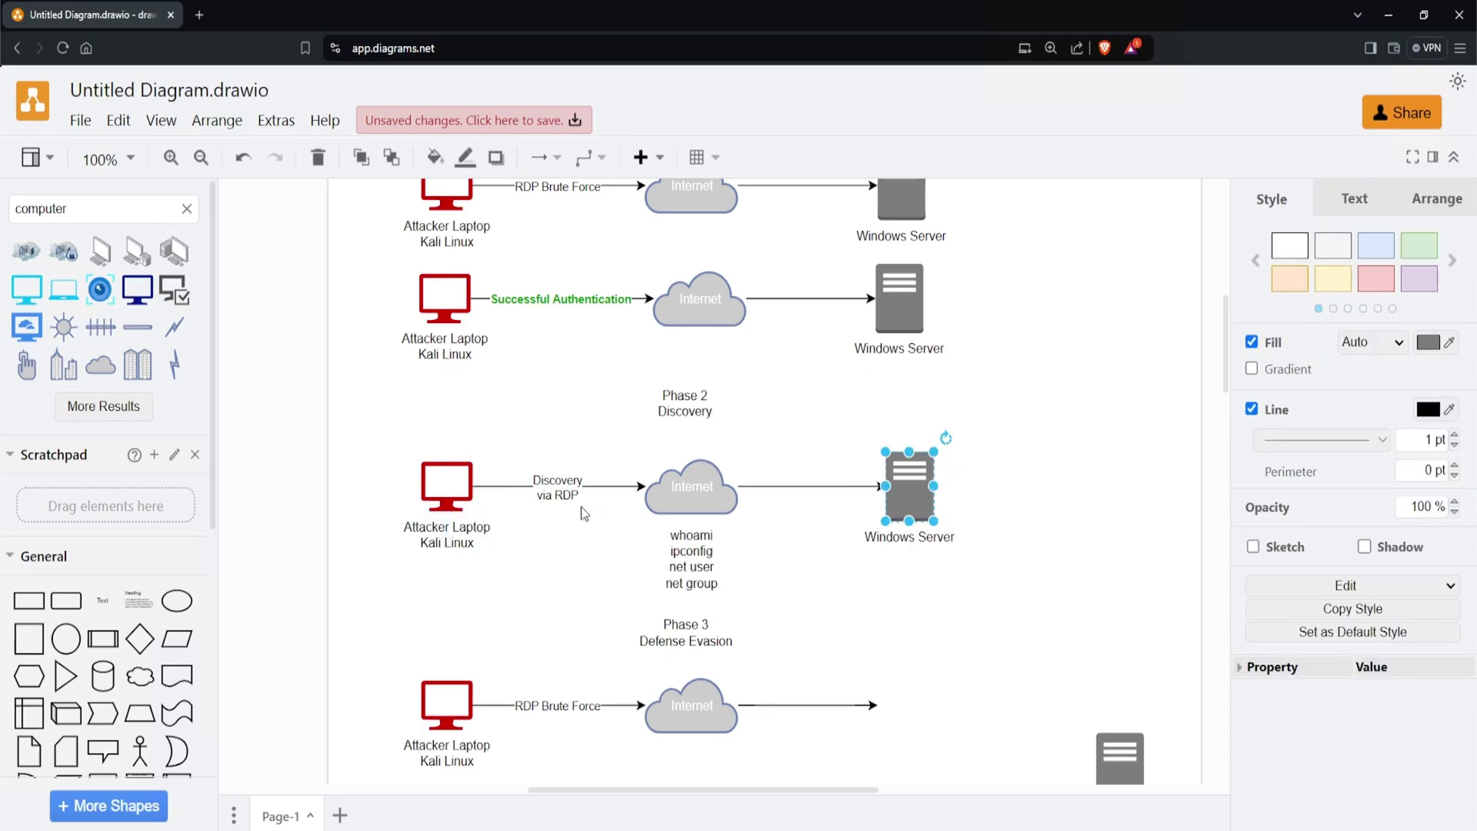
left_click(696, 553)
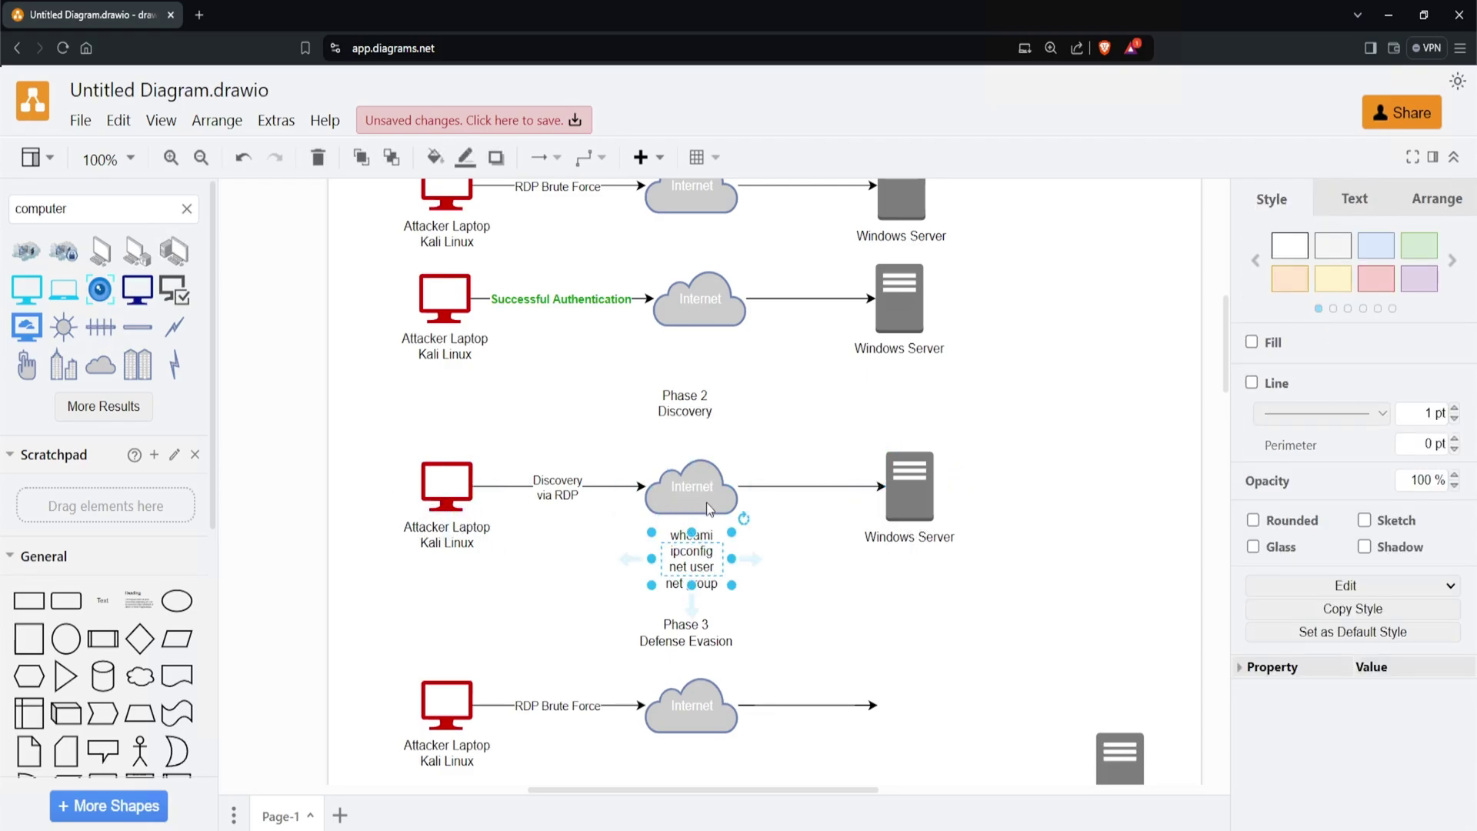
left_click(800, 555)
Step: Copy the Phase 2 Windows Server into the Defense Evasion row and attach the arrow from the Internet cloud to it
scroll(1068, 719, "down", 1)
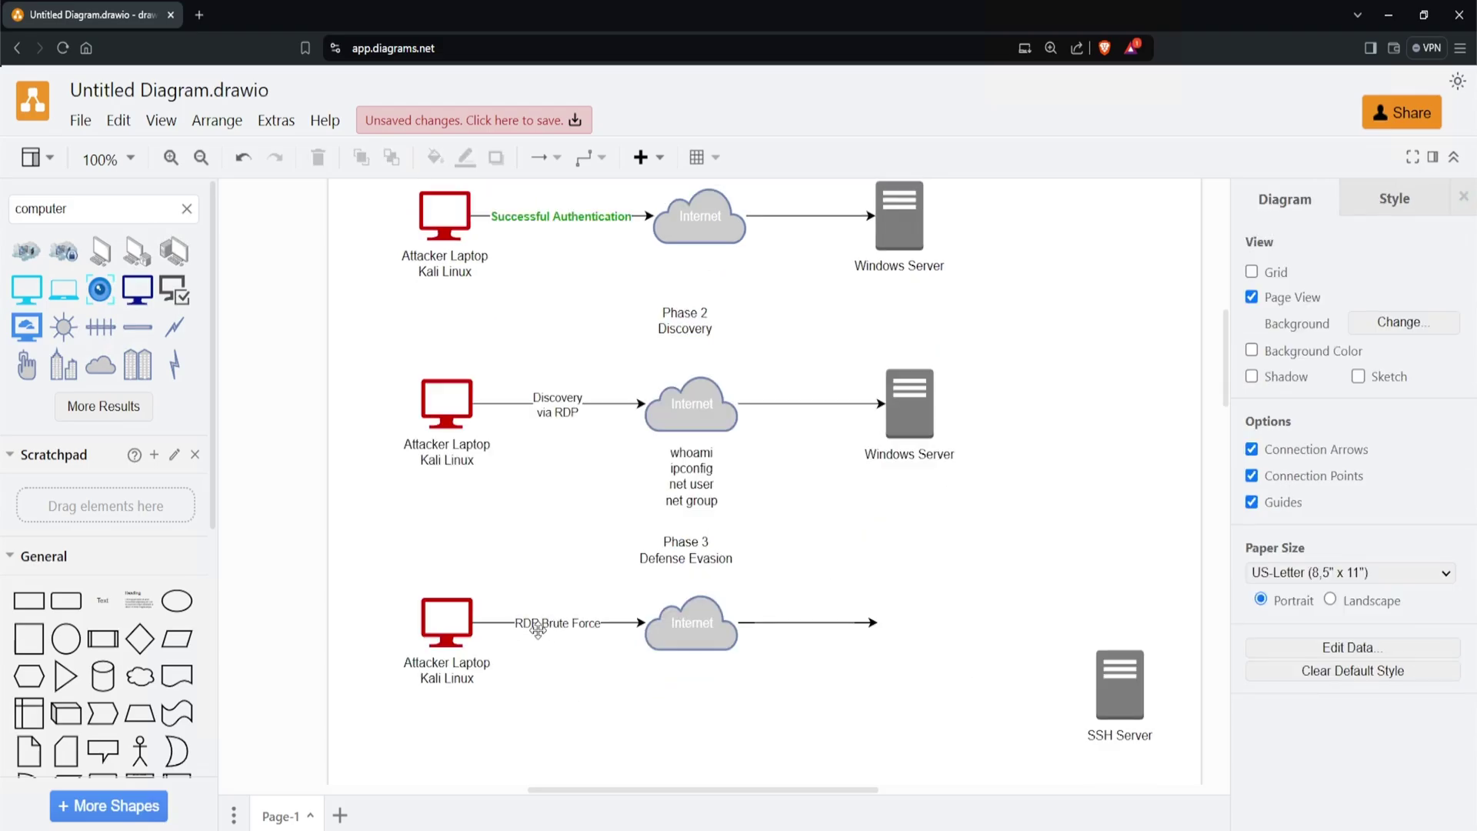
left_click(909, 427)
left_click_drag(908, 427, 893, 609)
left_click(862, 621)
left_click(915, 607)
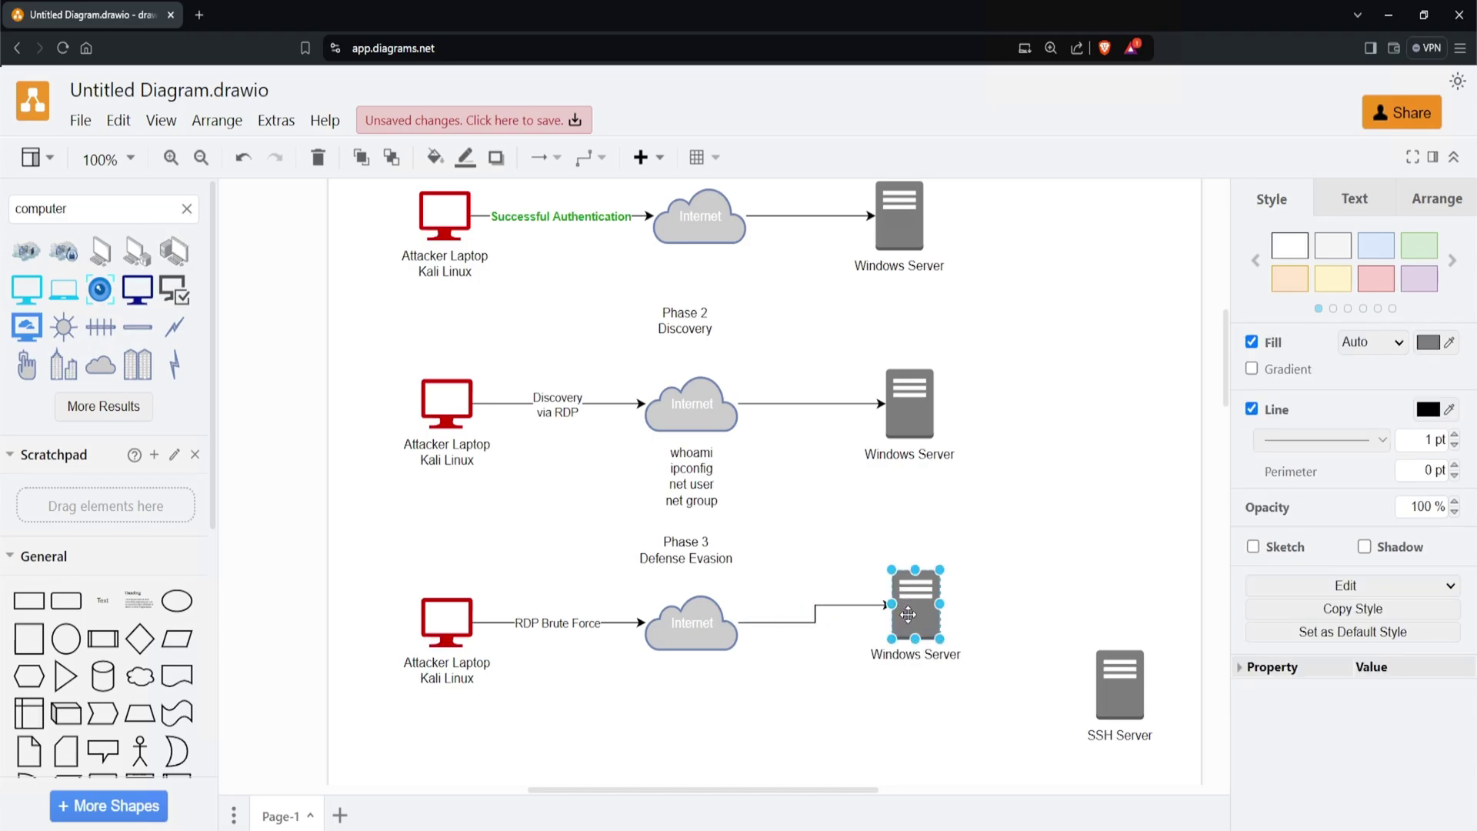
Step: Label the Defense Evasion row's arrows "RDP" before the Internet cloud and "Disable Defender" before the Windows Server
type("D")
type("isable Defender")
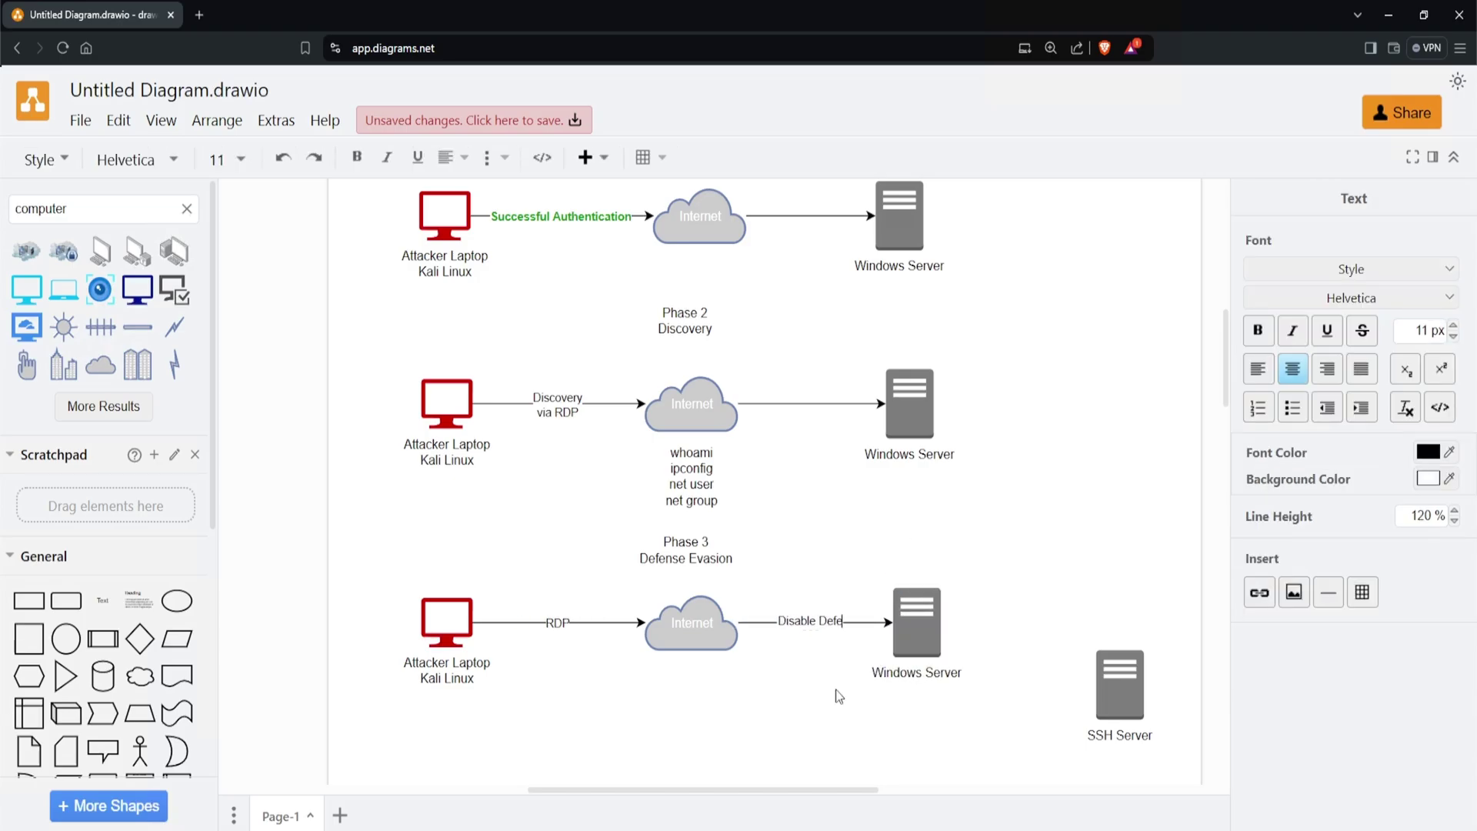
left_click(835, 689)
Step: Select the whole Execution block, including its heading and the Windows Server, Internet and Mythic C2 rows with their arrows
scroll(805, 515, "down", 5)
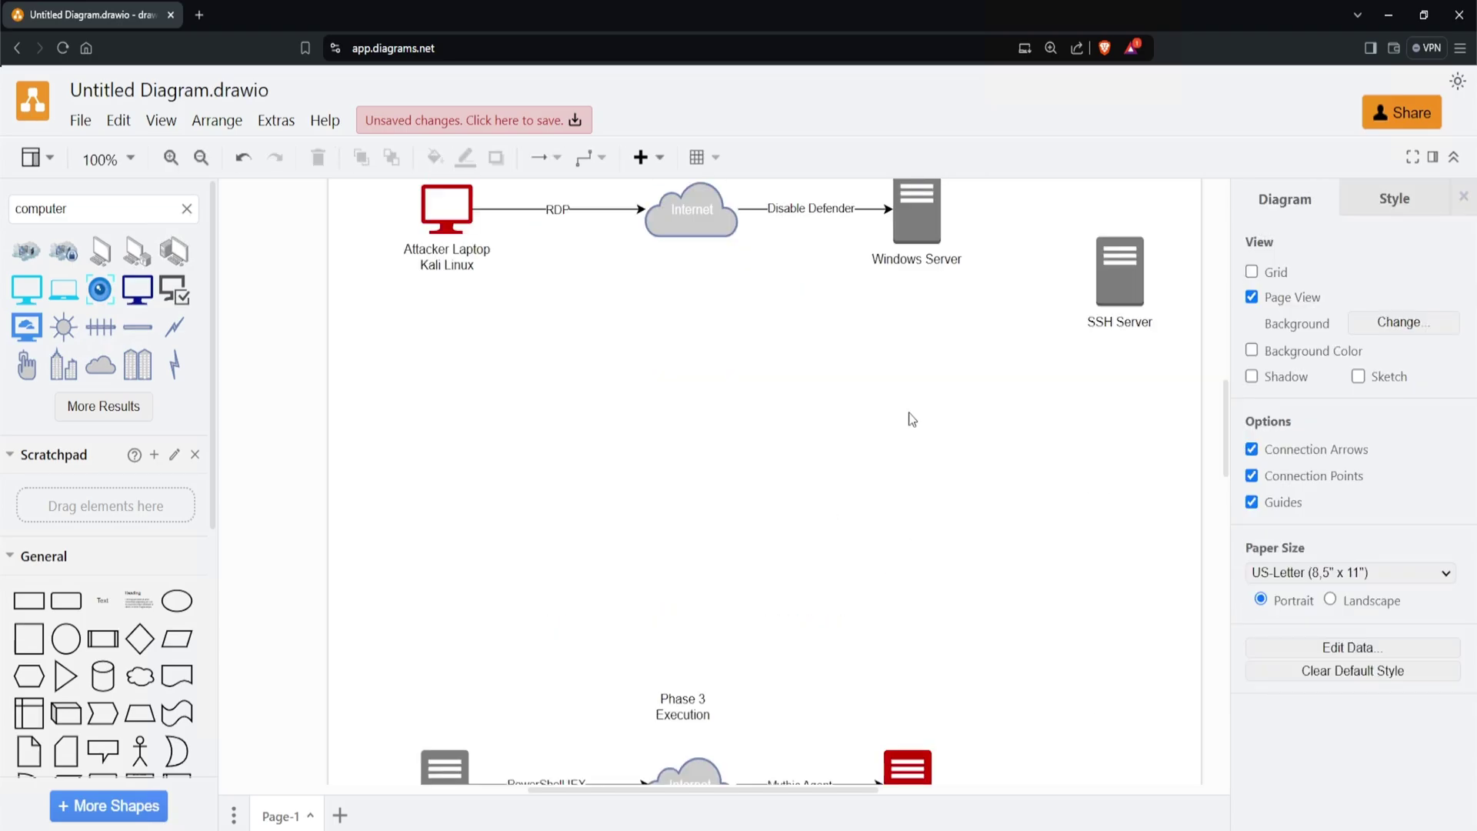
scroll(946, 377, "up", 2)
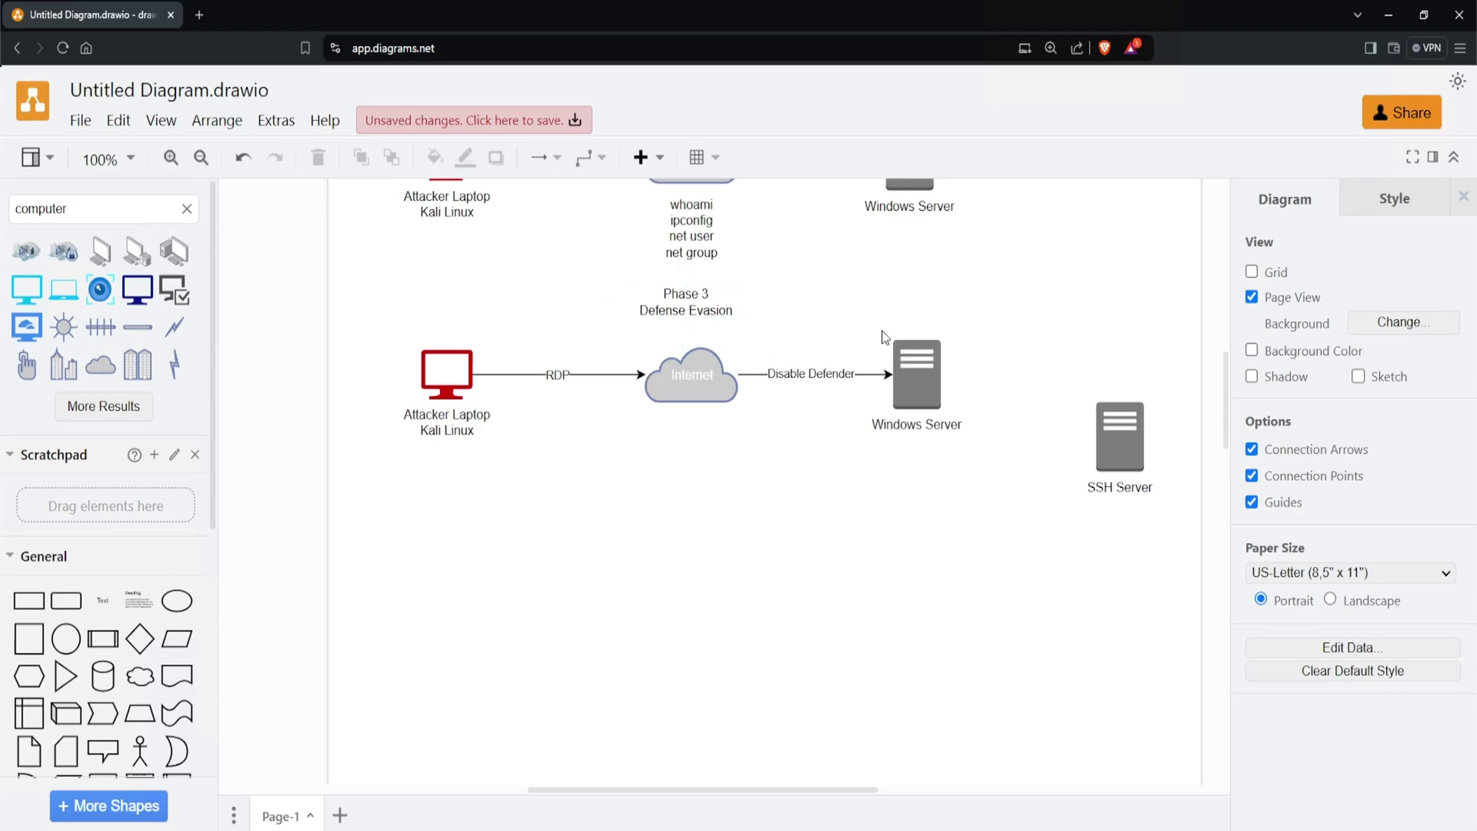
scroll(849, 407, "down", 6)
left_click_drag(412, 388, 982, 677)
scroll(684, 600, "up", 5)
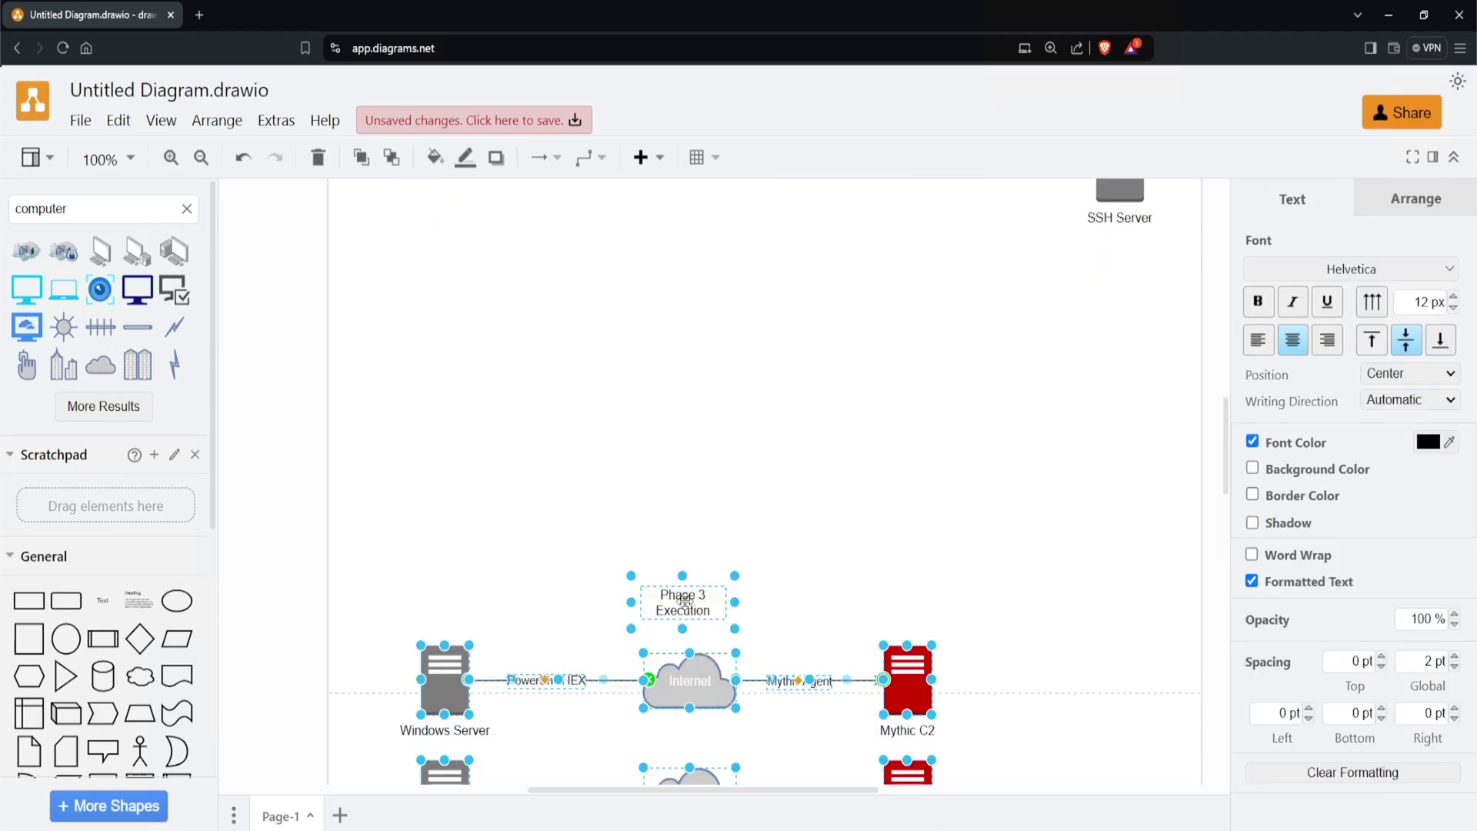
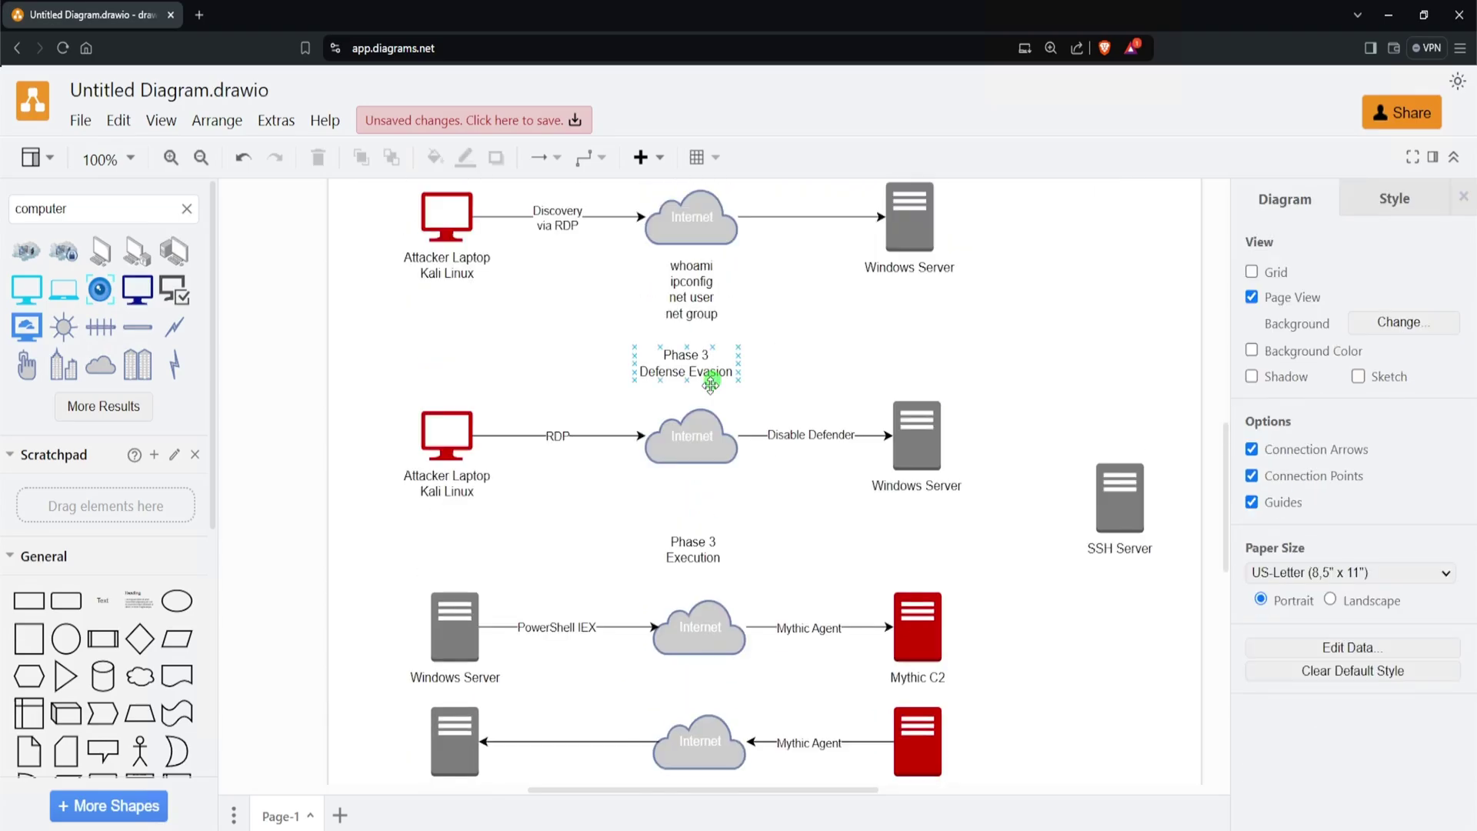
Step: Renumber the Execution block's heading as "Phase 4"
left_click(706, 548)
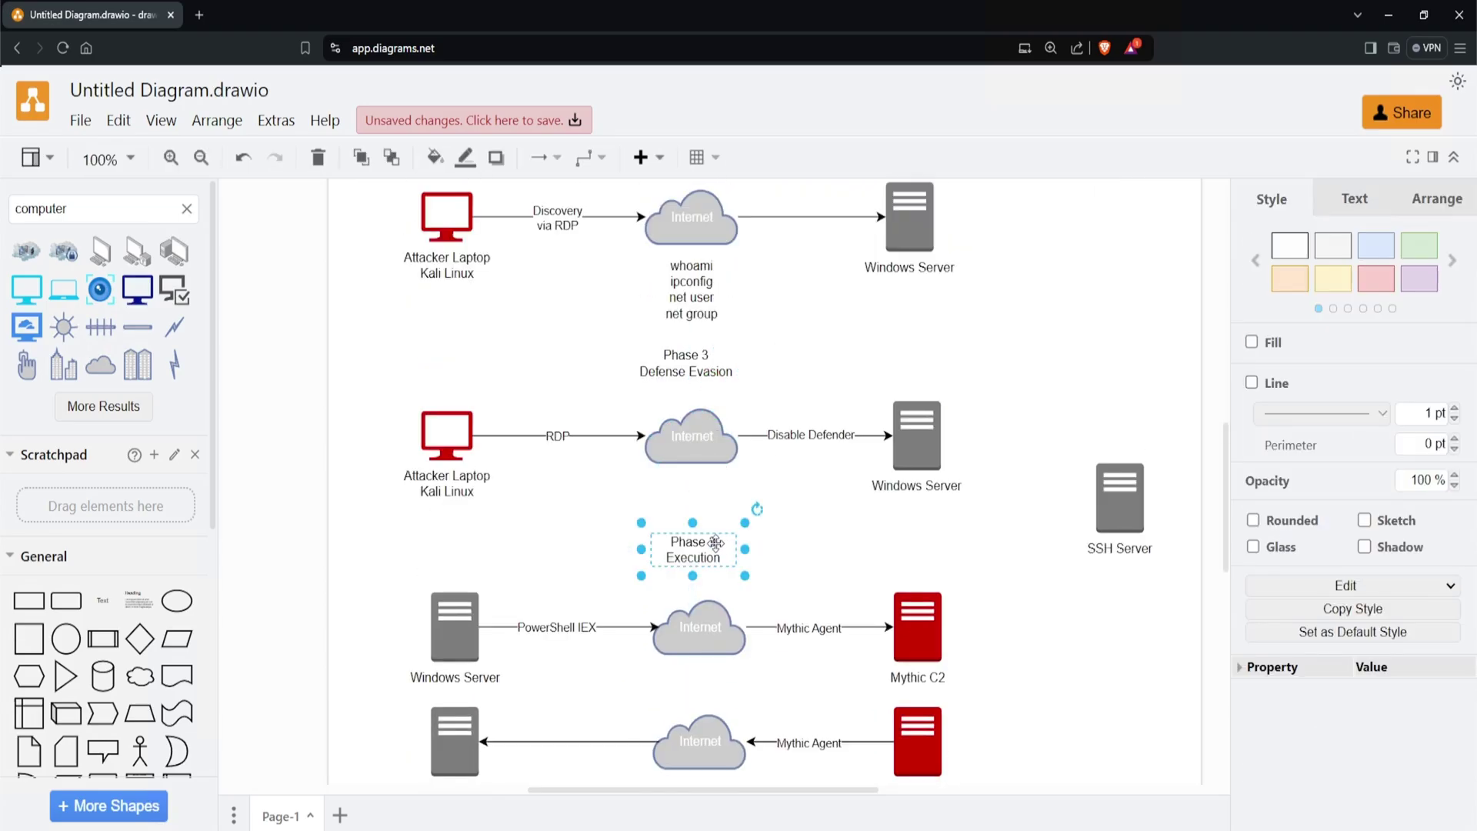
double_click(715, 544)
left_click(883, 566)
Step: Duplicate the "Phase 4 Execution" heading and place the copy centred below the last Windows Server to Mythic C2 row
scroll(883, 565, "down", 1)
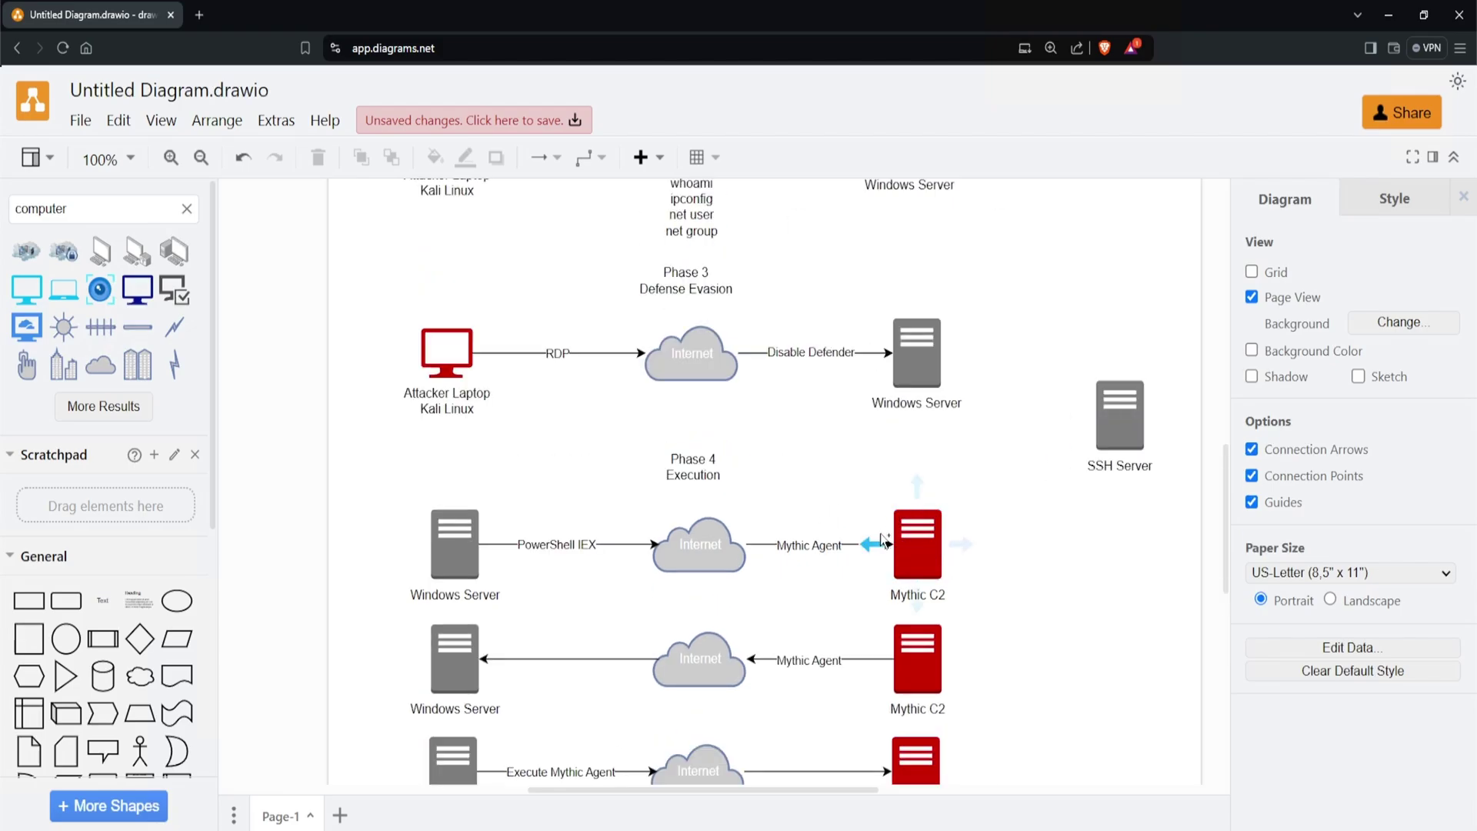
scroll(881, 538, "down", 1)
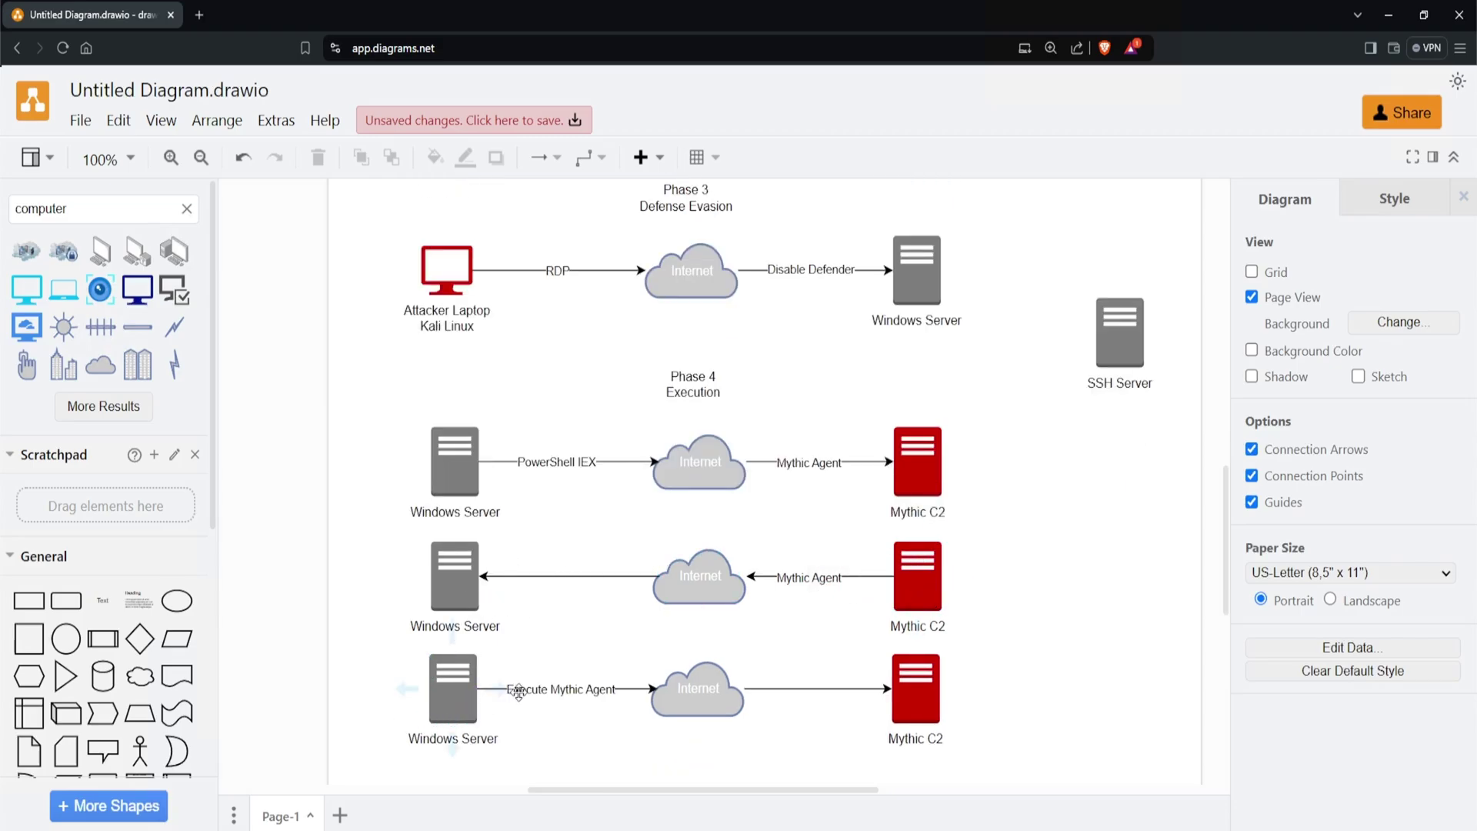
left_click(734, 391)
scroll(735, 390, "down", 1)
left_click(711, 316)
left_click(693, 299)
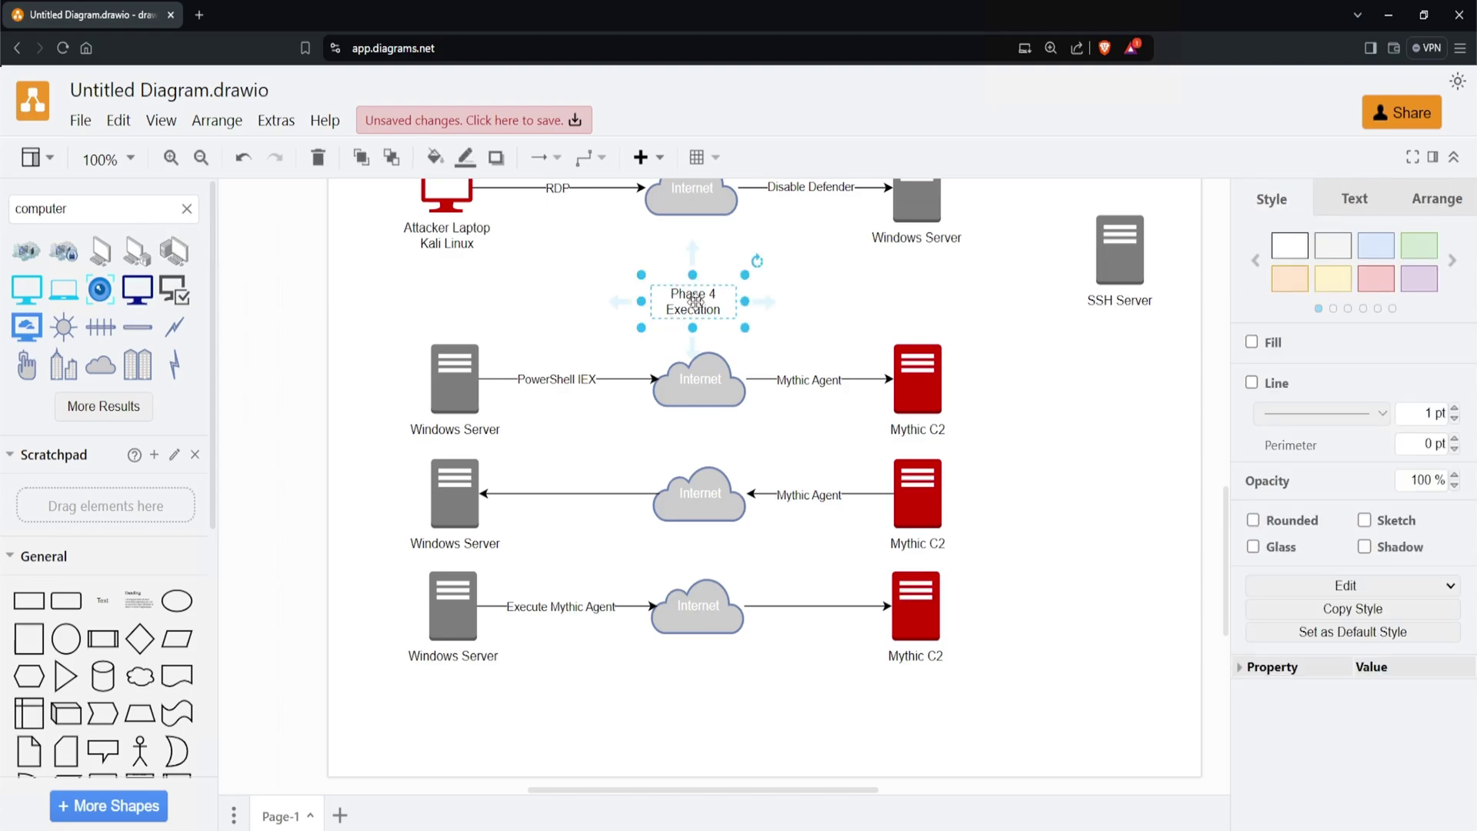
key("ctrl+c")
key("ctrl+v")
left_click_drag(704, 313, 709, 697)
Step: Change the number in the copied heading below the Execution block to "Phase 5"
double_click(716, 698)
key("BackSpace")
type("5")
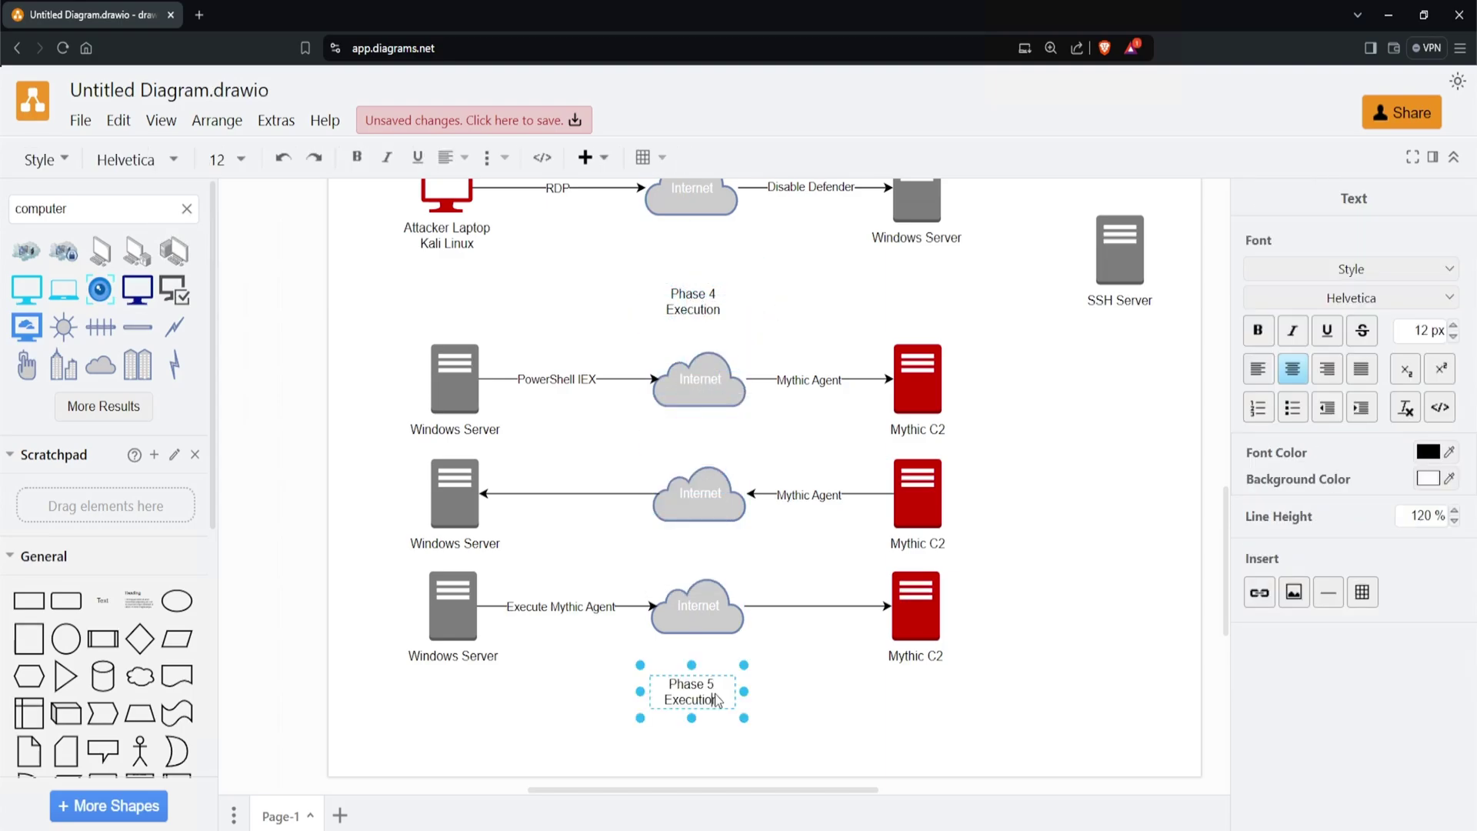
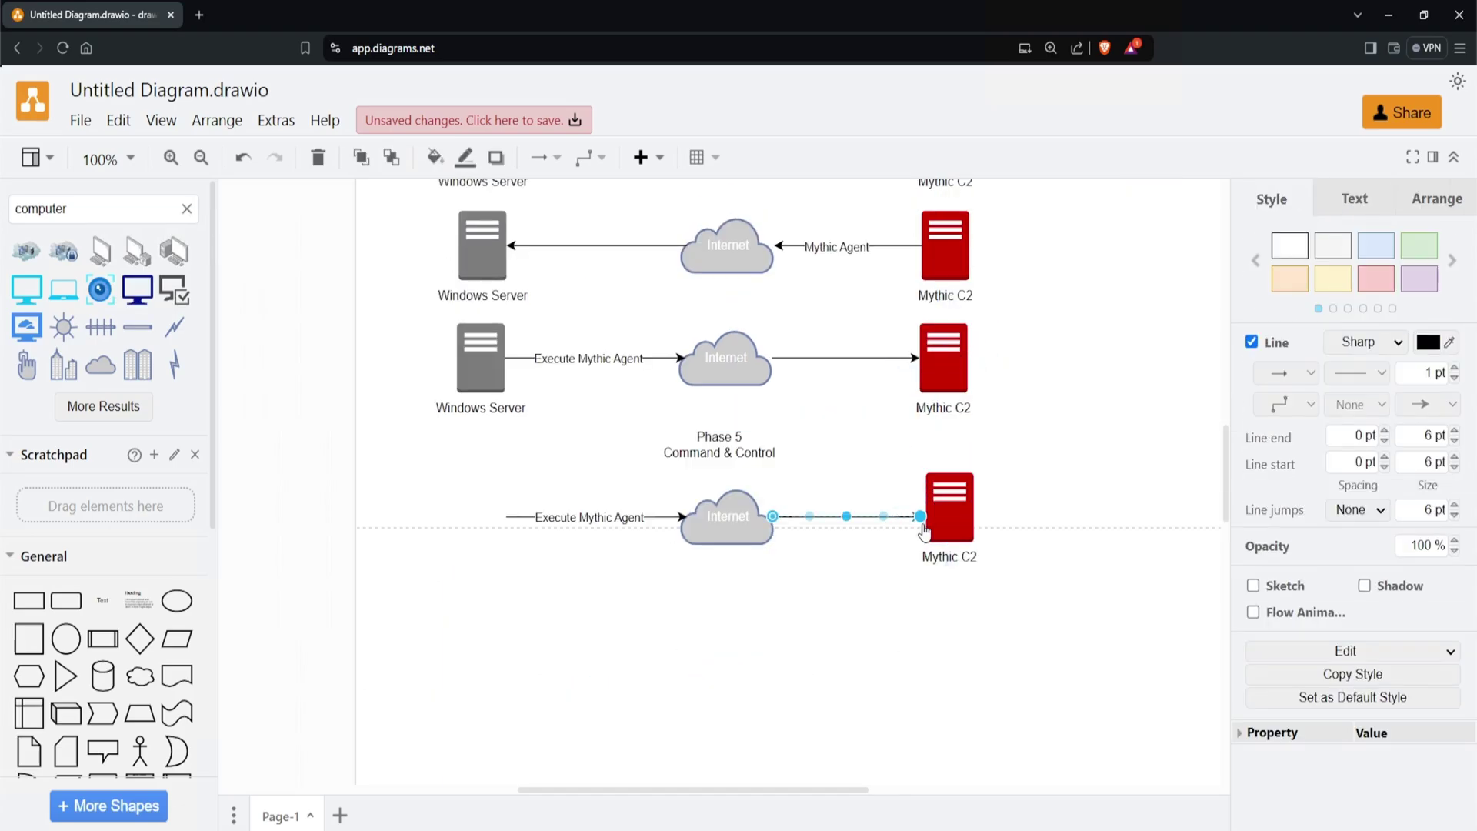
Step: Attach the Internet arrow's end to Mythic C2 in the Phase 5 row and relabel the Windows Server arrow "Establish C2"
left_click_drag(920, 517, 930, 516)
left_click_drag(929, 517, 926, 517)
double_click(588, 521)
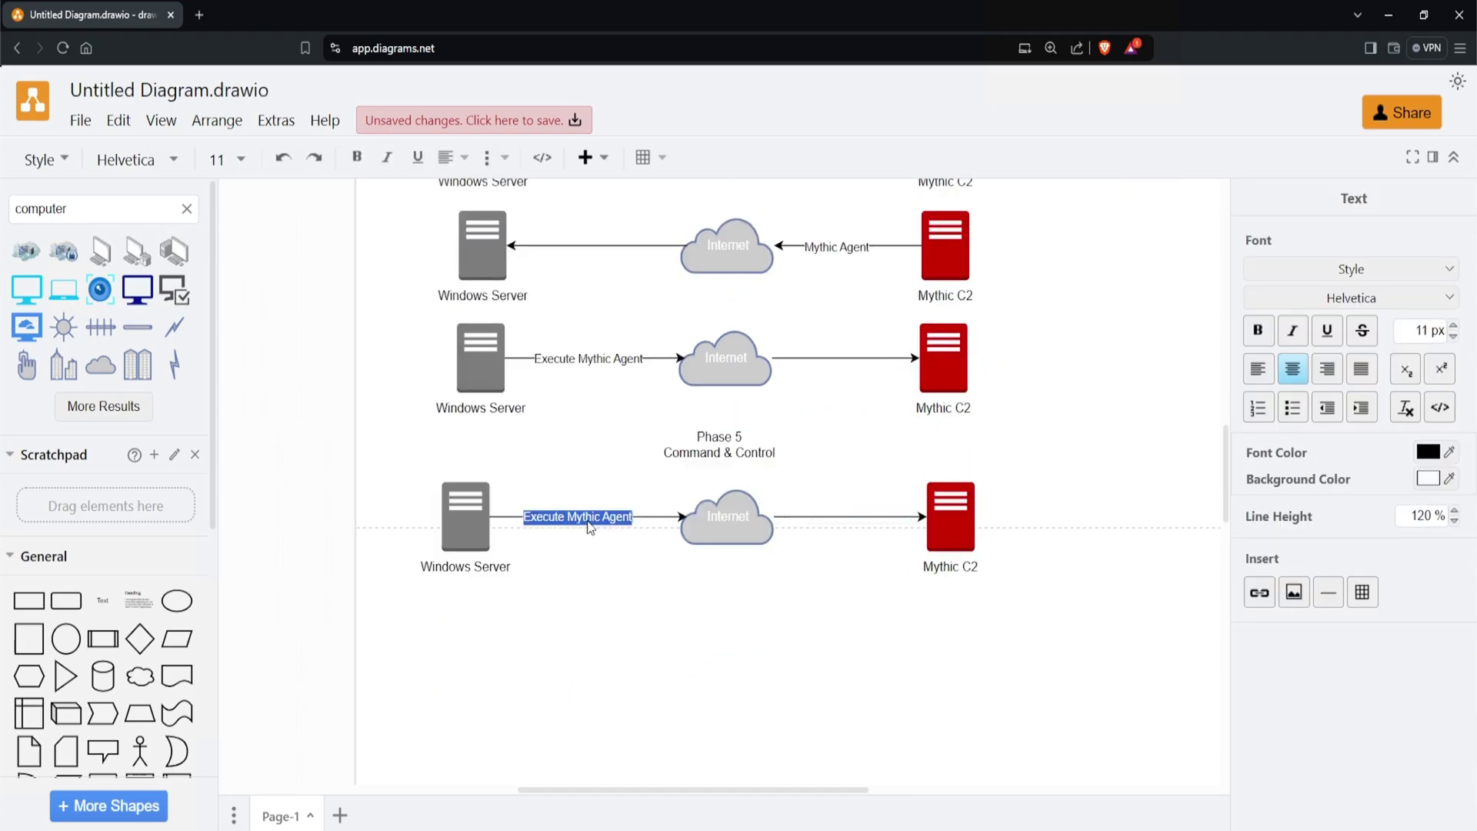
type("Establish C2")
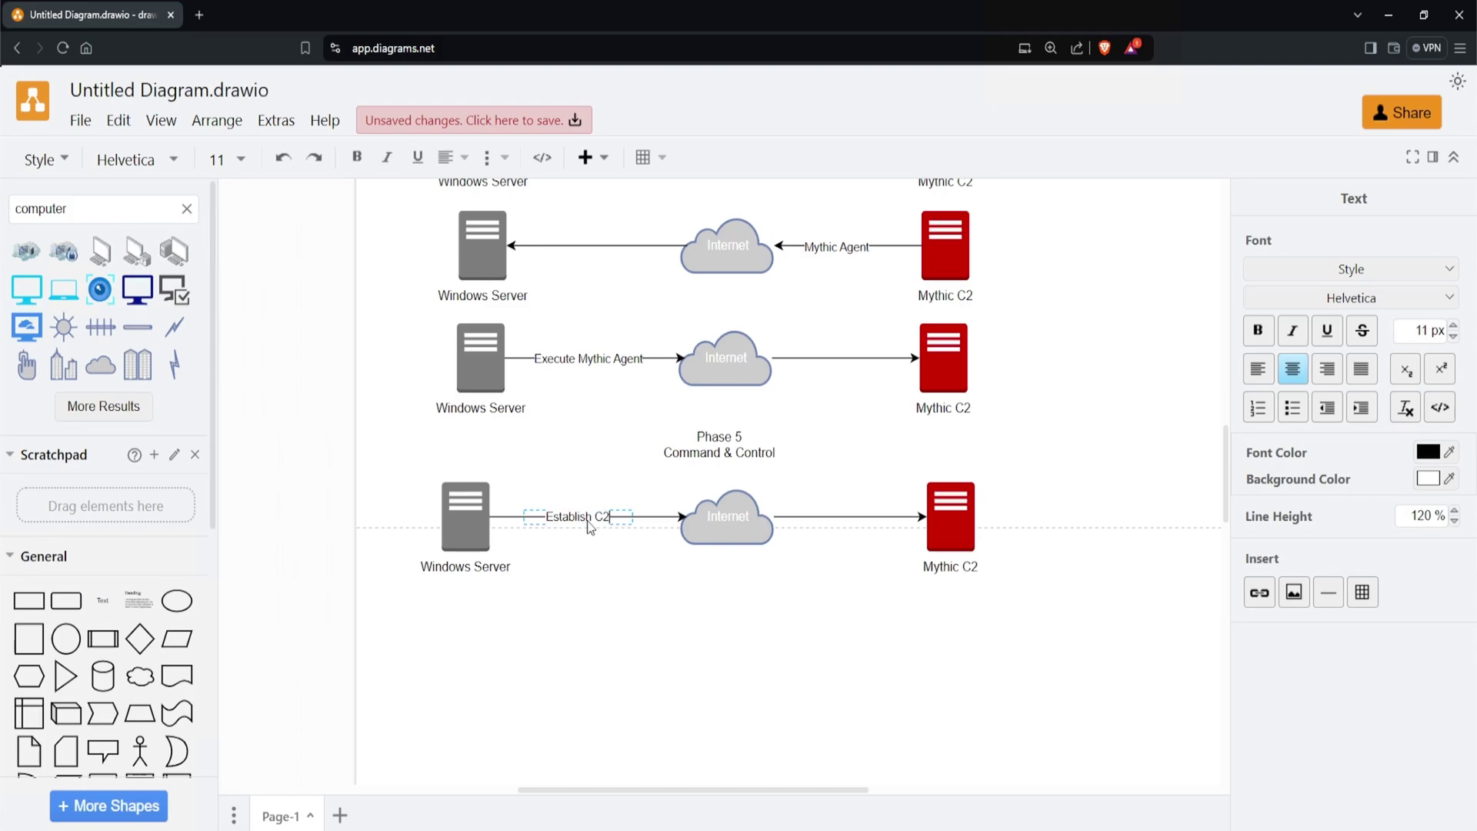
left_click(746, 658)
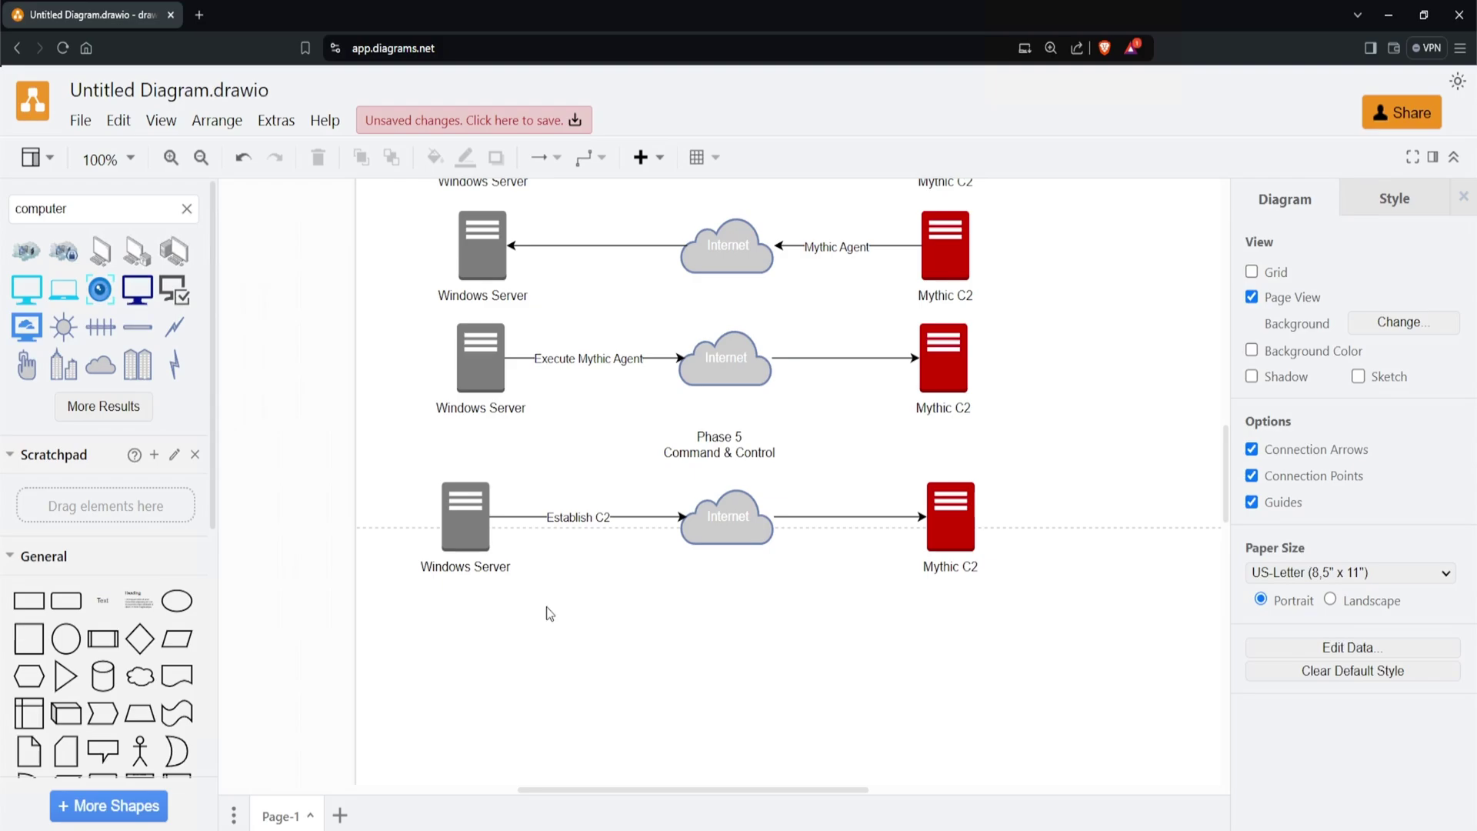
Step: Add a text element centred below the Phase 5 row and start its text with "Cr"
left_click(102, 599)
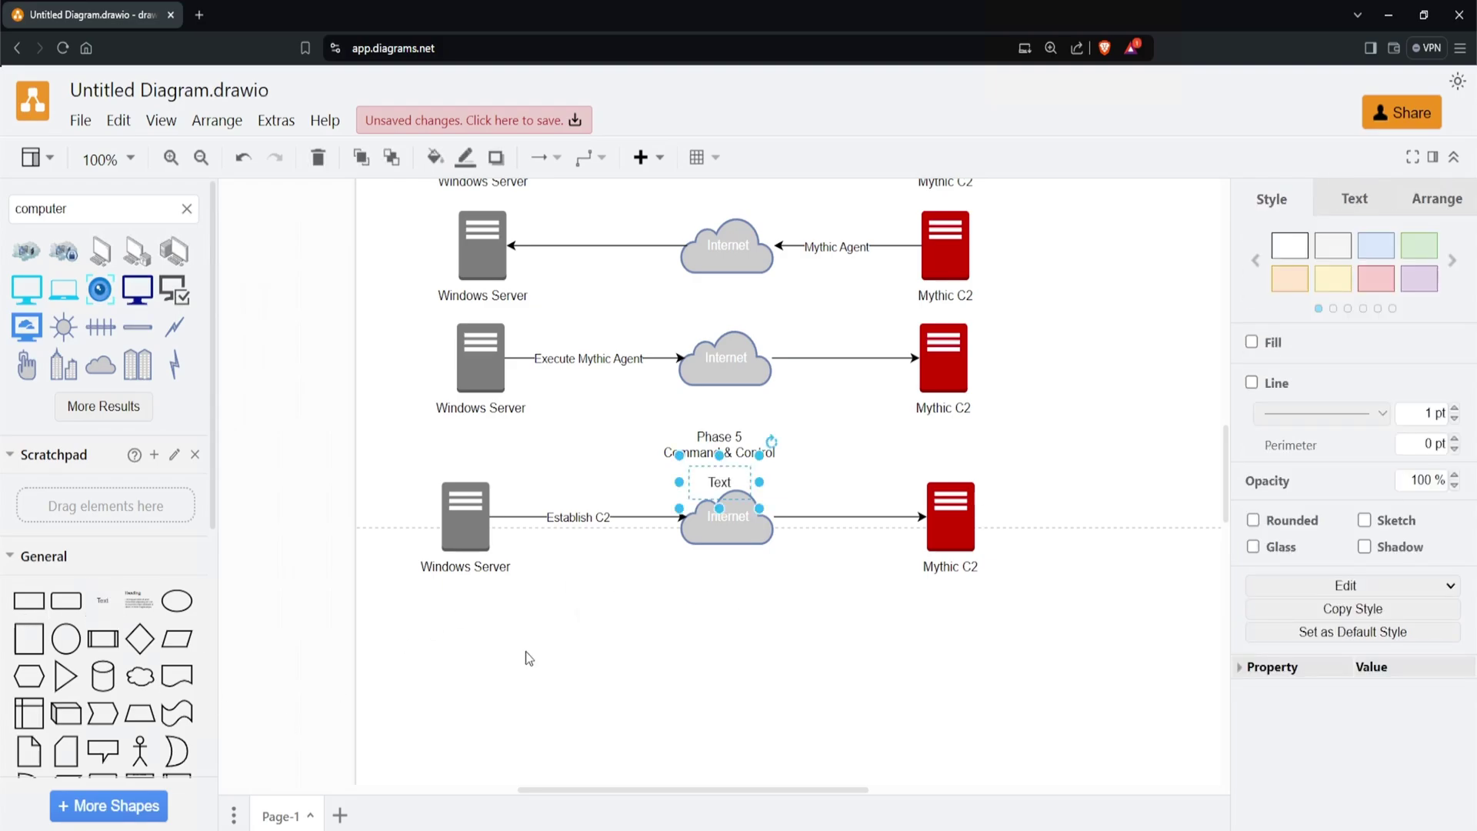
left_click_drag(723, 485, 715, 629)
type("Create fake password file")
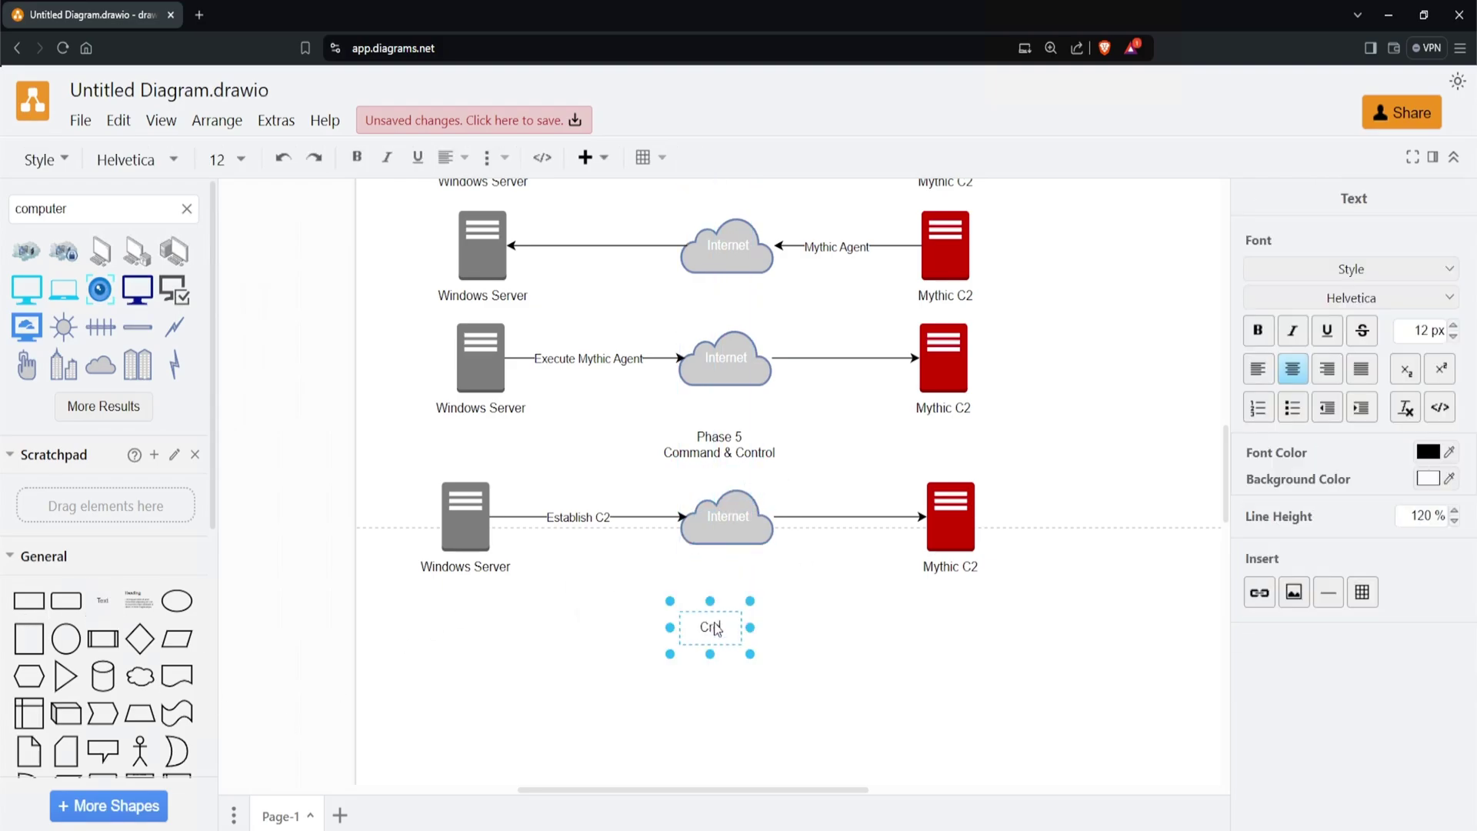
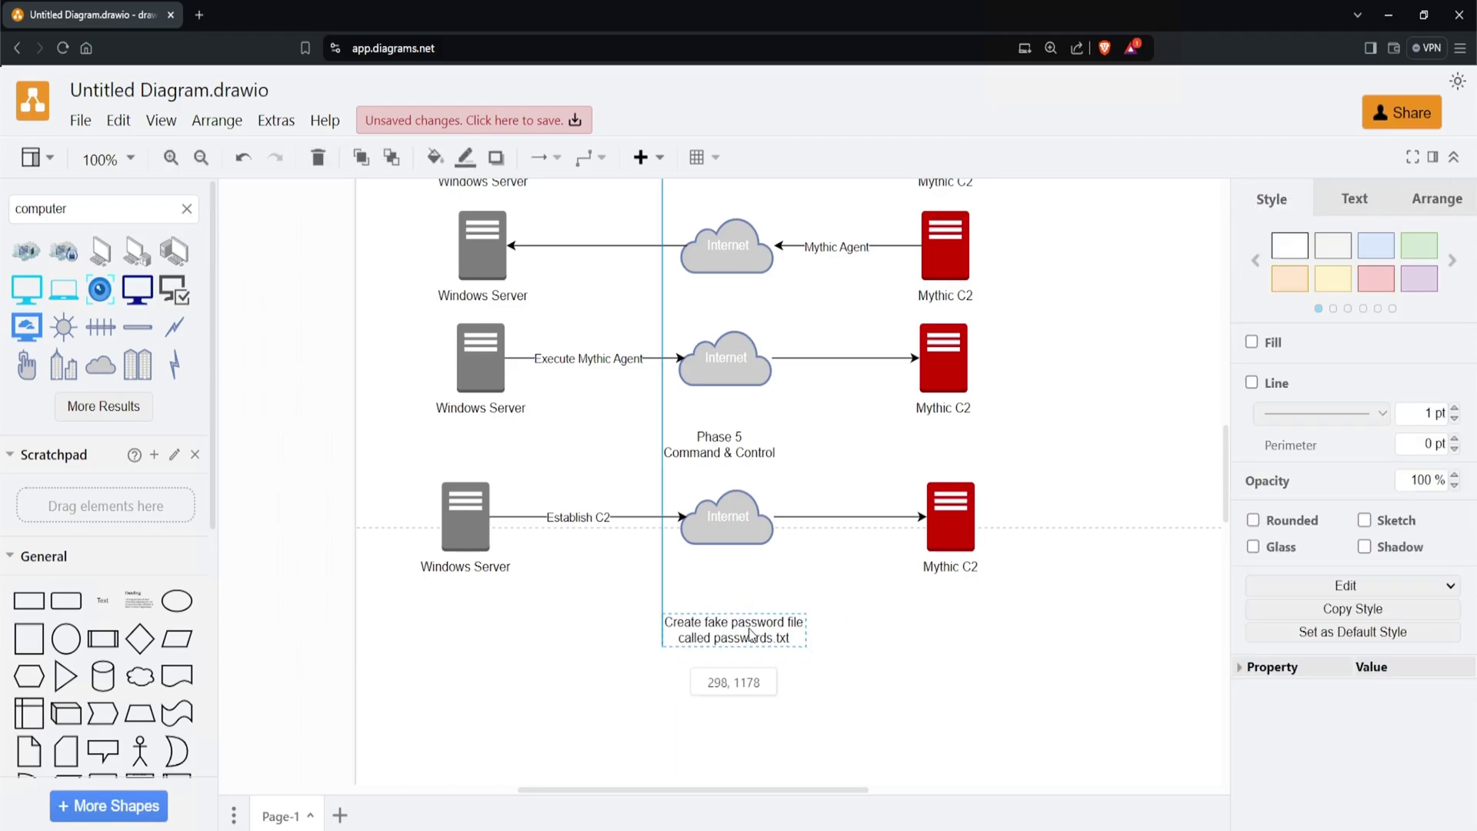
Step: Deselect the "Create fake password file called passwords.txt" text and select the red Mythic C2 server in the Phase 5 row
left_click(1014, 690)
scroll(855, 573, "down", 2)
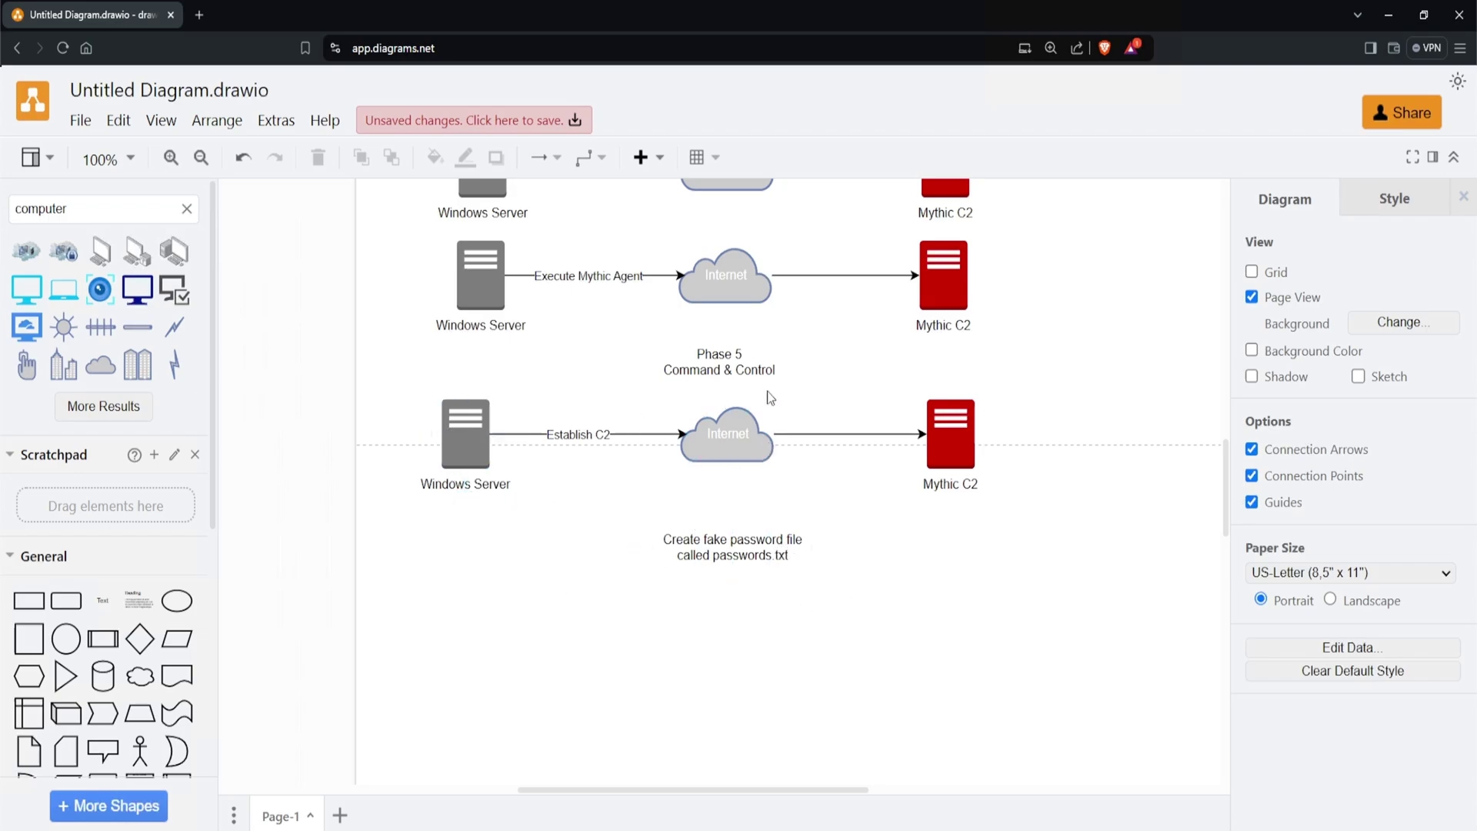
left_click(952, 450)
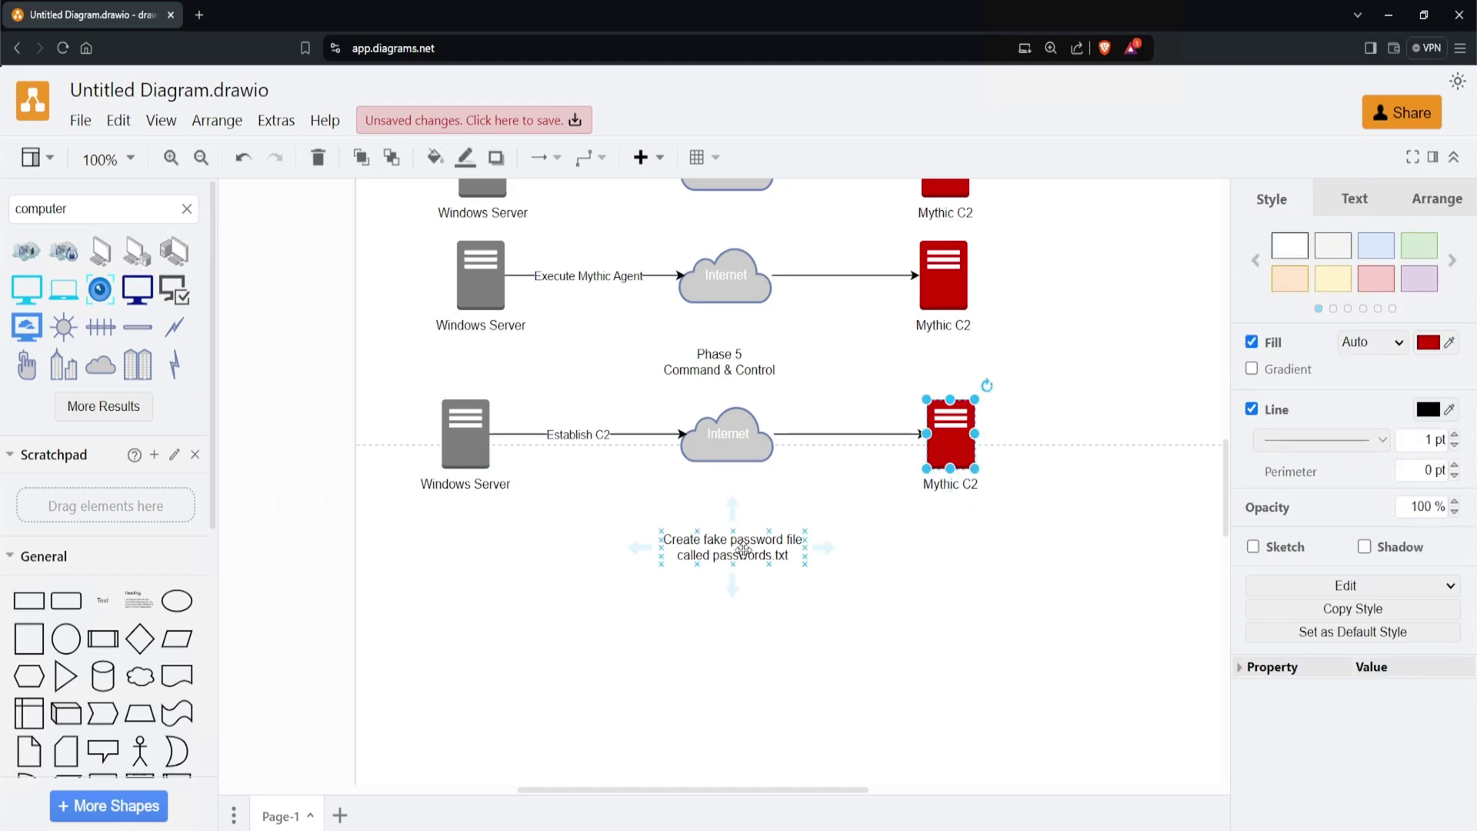
Step: Copy the "Phase 5 Command & Control" label to just above the passwords.txt text and open the copy's text for editing
left_click(723, 359)
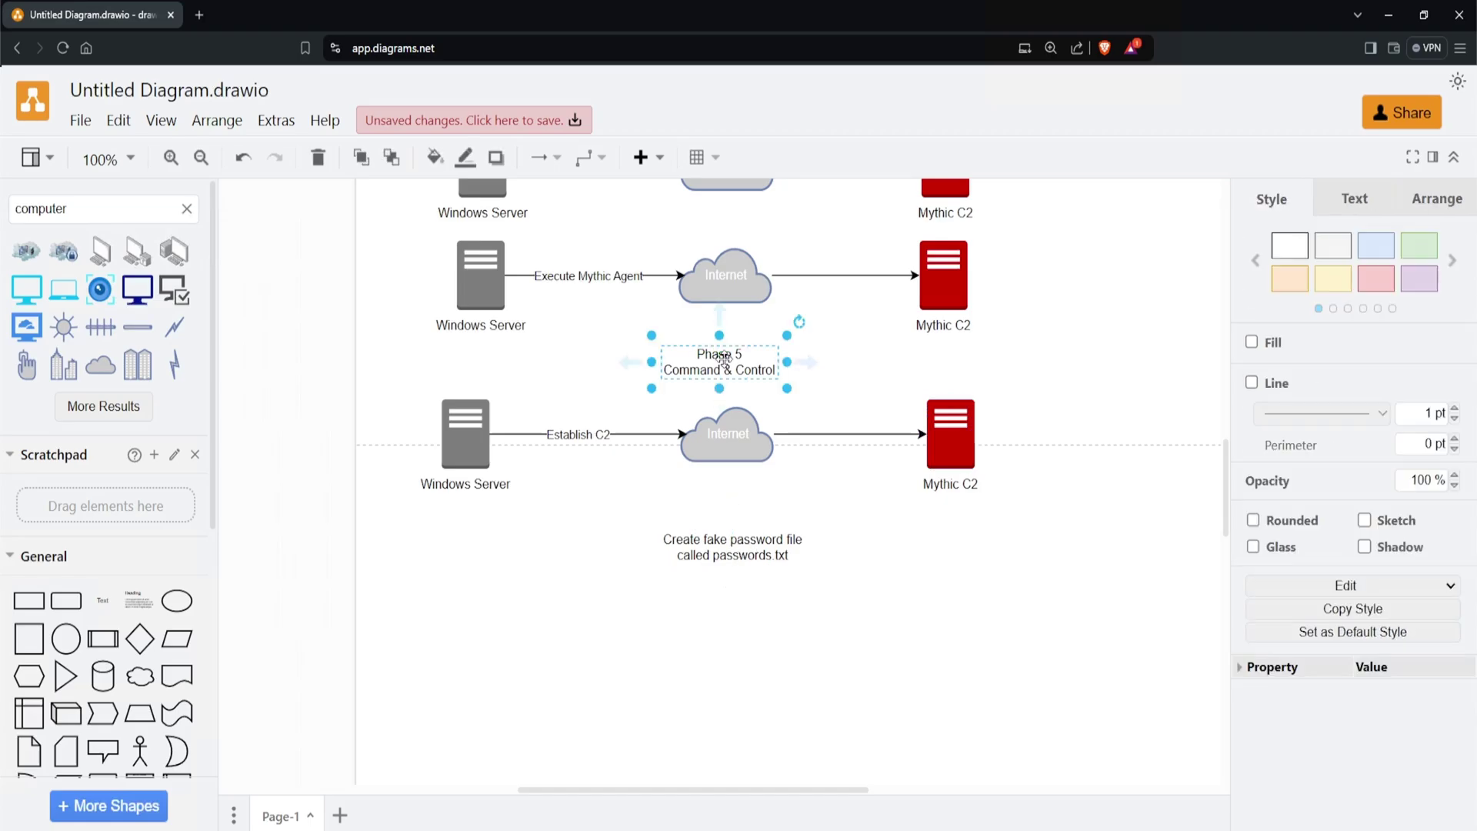
left_click_drag(746, 361, 748, 504)
double_click(734, 513)
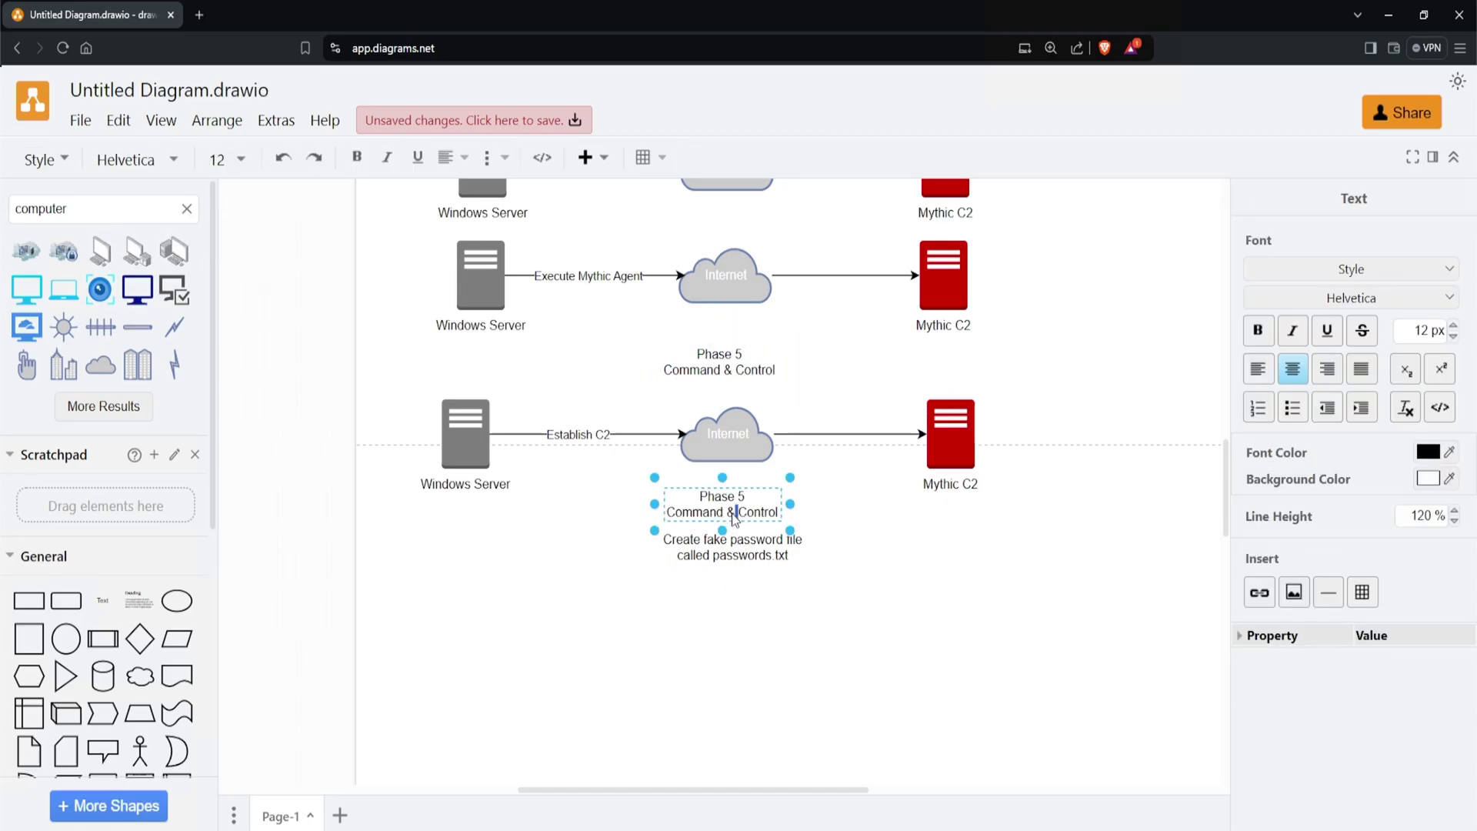
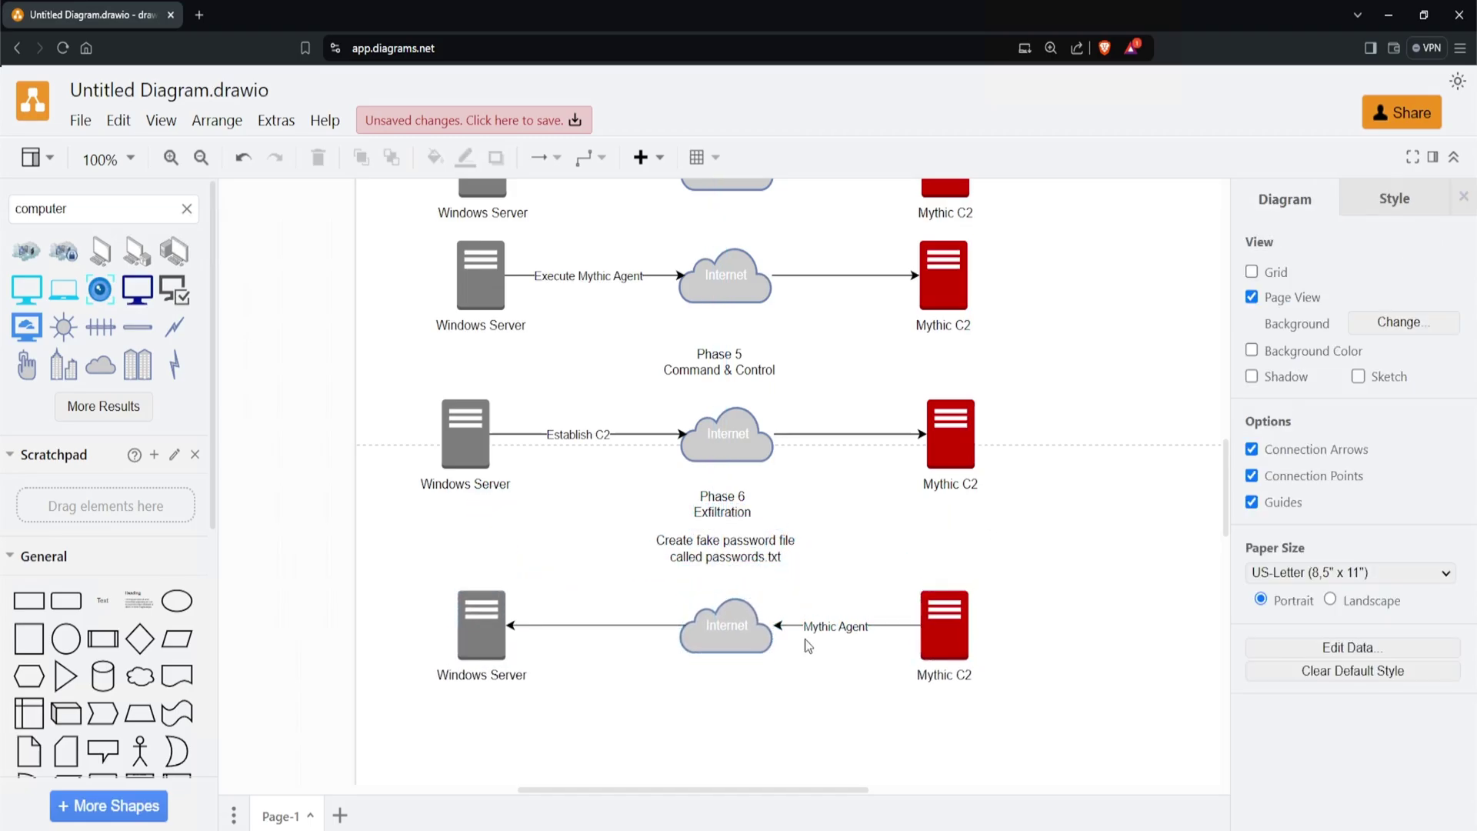
Step: Relabel the arrow from Mythic C2 to the Internet cloud in the Phase 6 row "Download passwords.txt" and place the label just below it
left_click(835, 624)
type("Down")
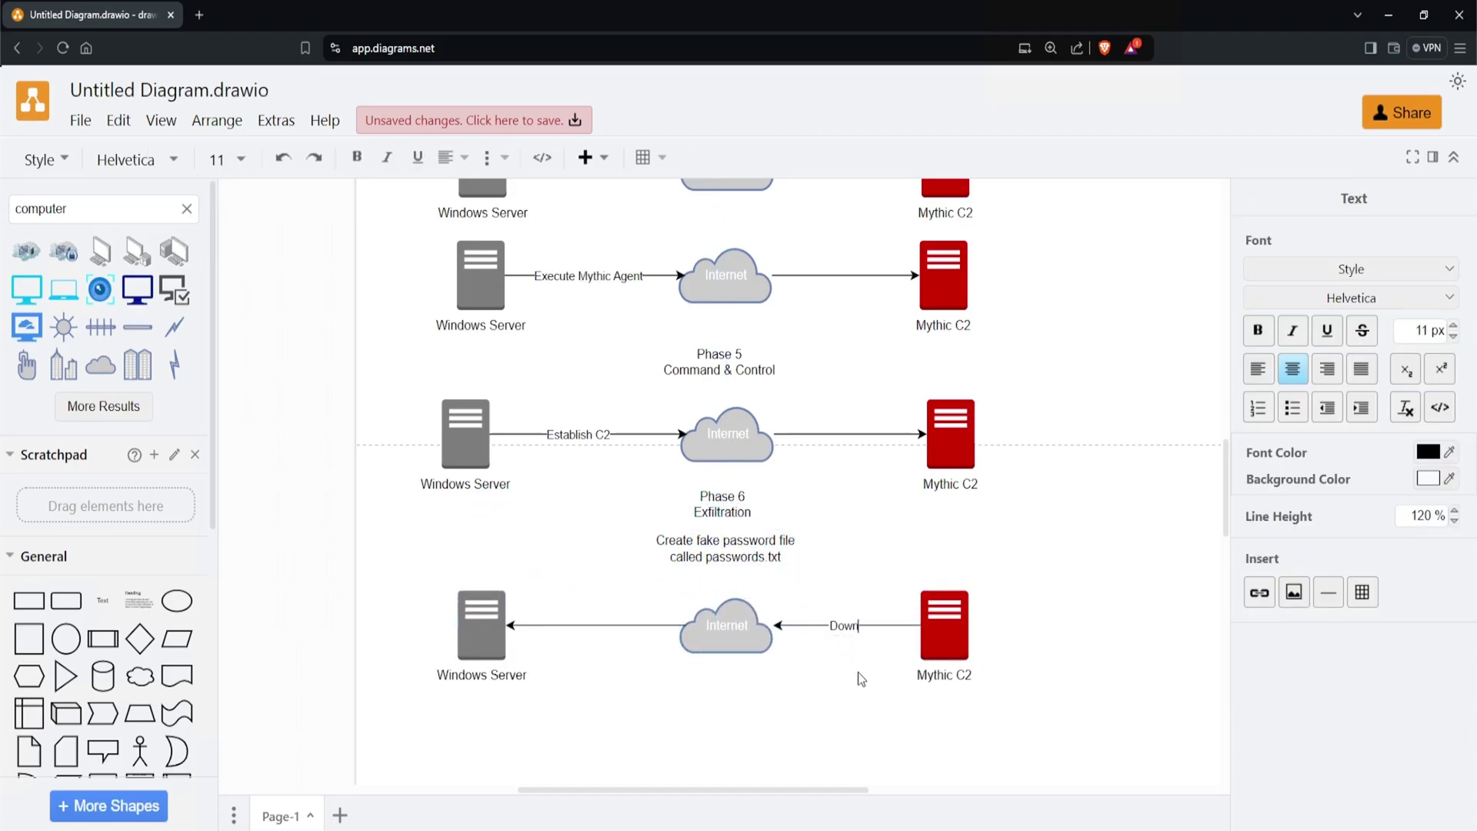
type("load pDownload passwords.txt")
key("Escape")
left_click(857, 673)
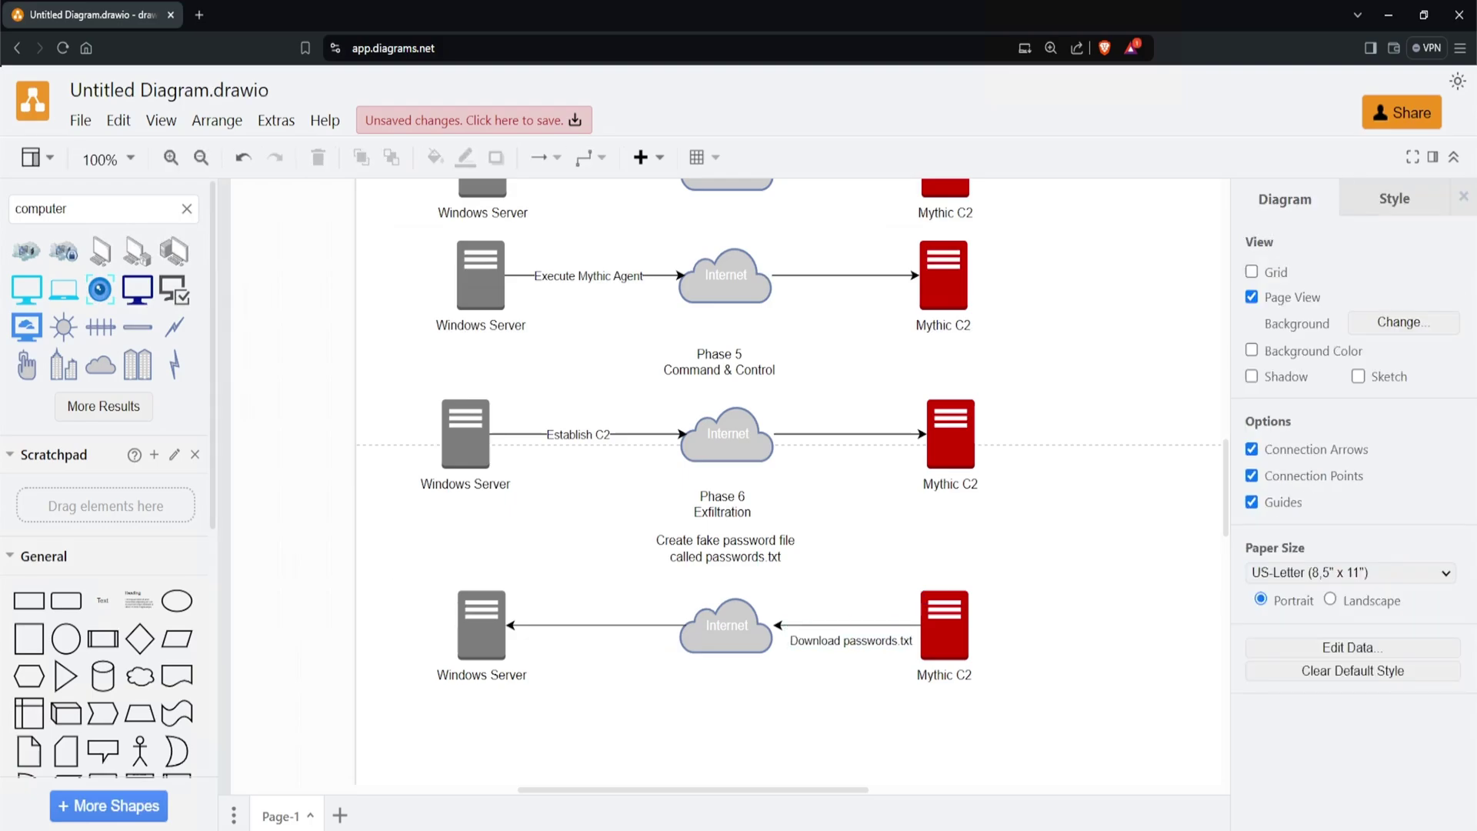
Step: Review the attack diagram from Phase 1 Initial Access down through the Phase 4 Execution rows
key("ctrl+0")
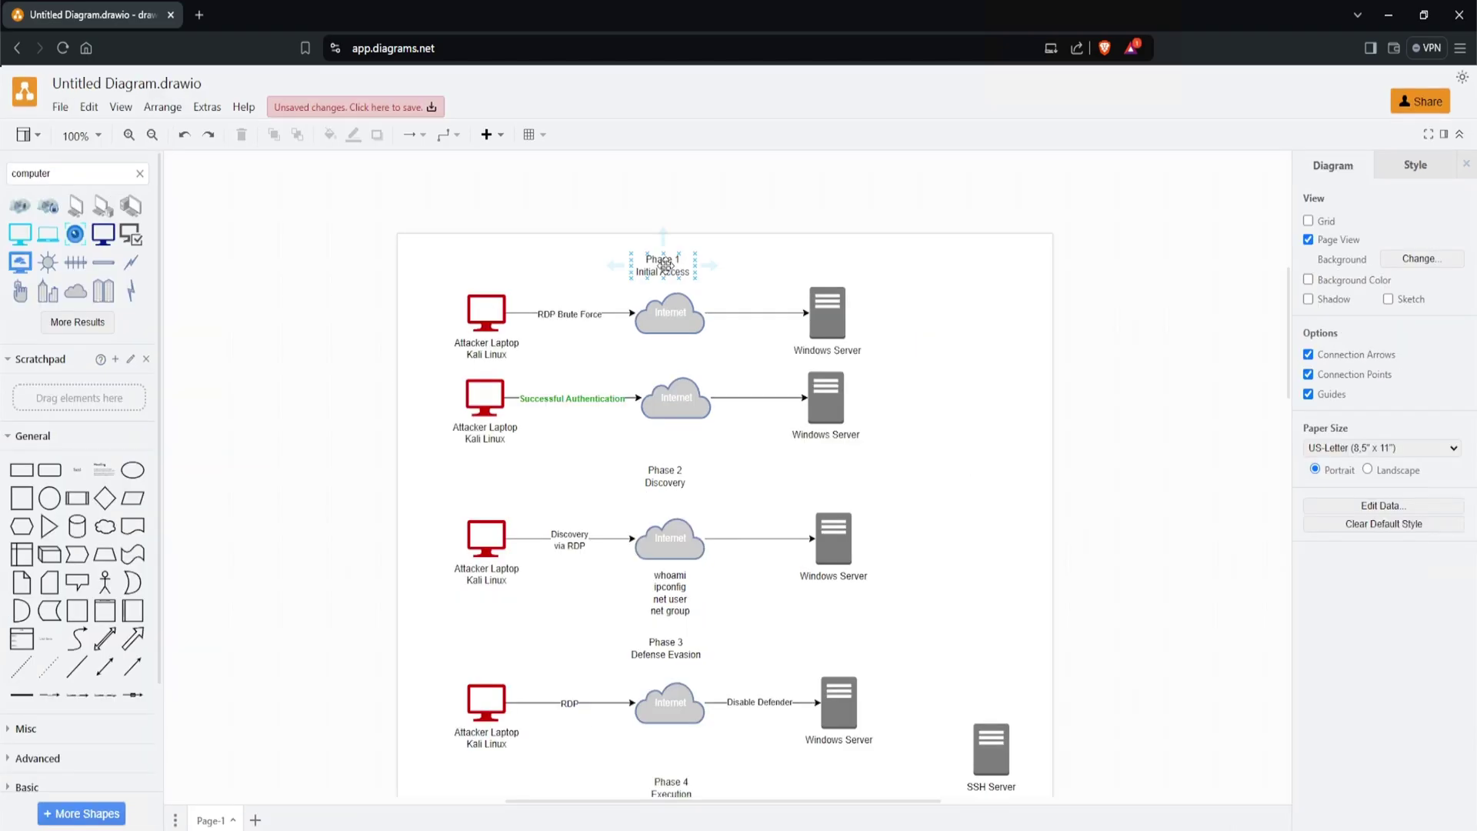
left_click(662, 265)
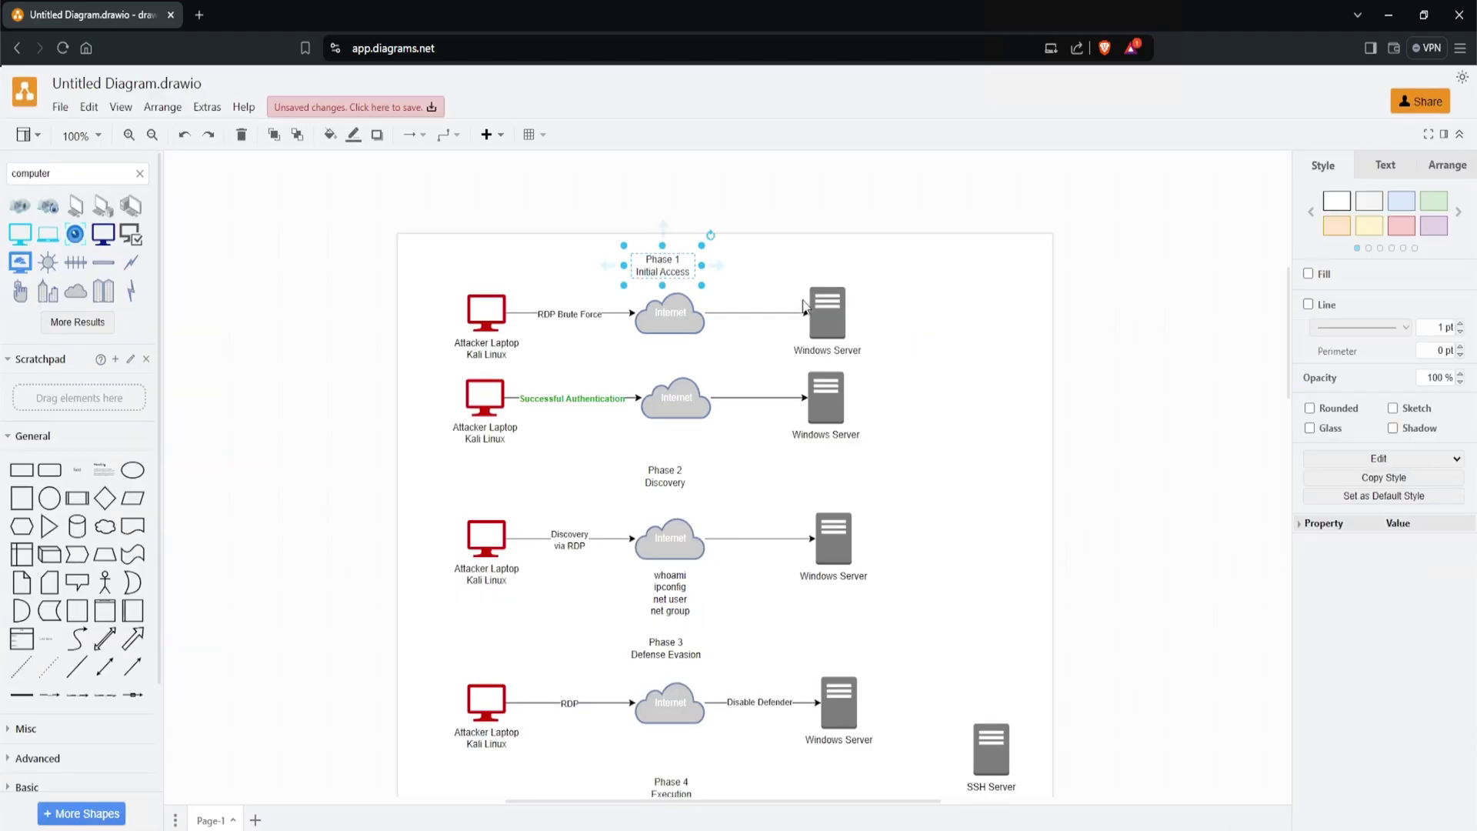
left_click(926, 321)
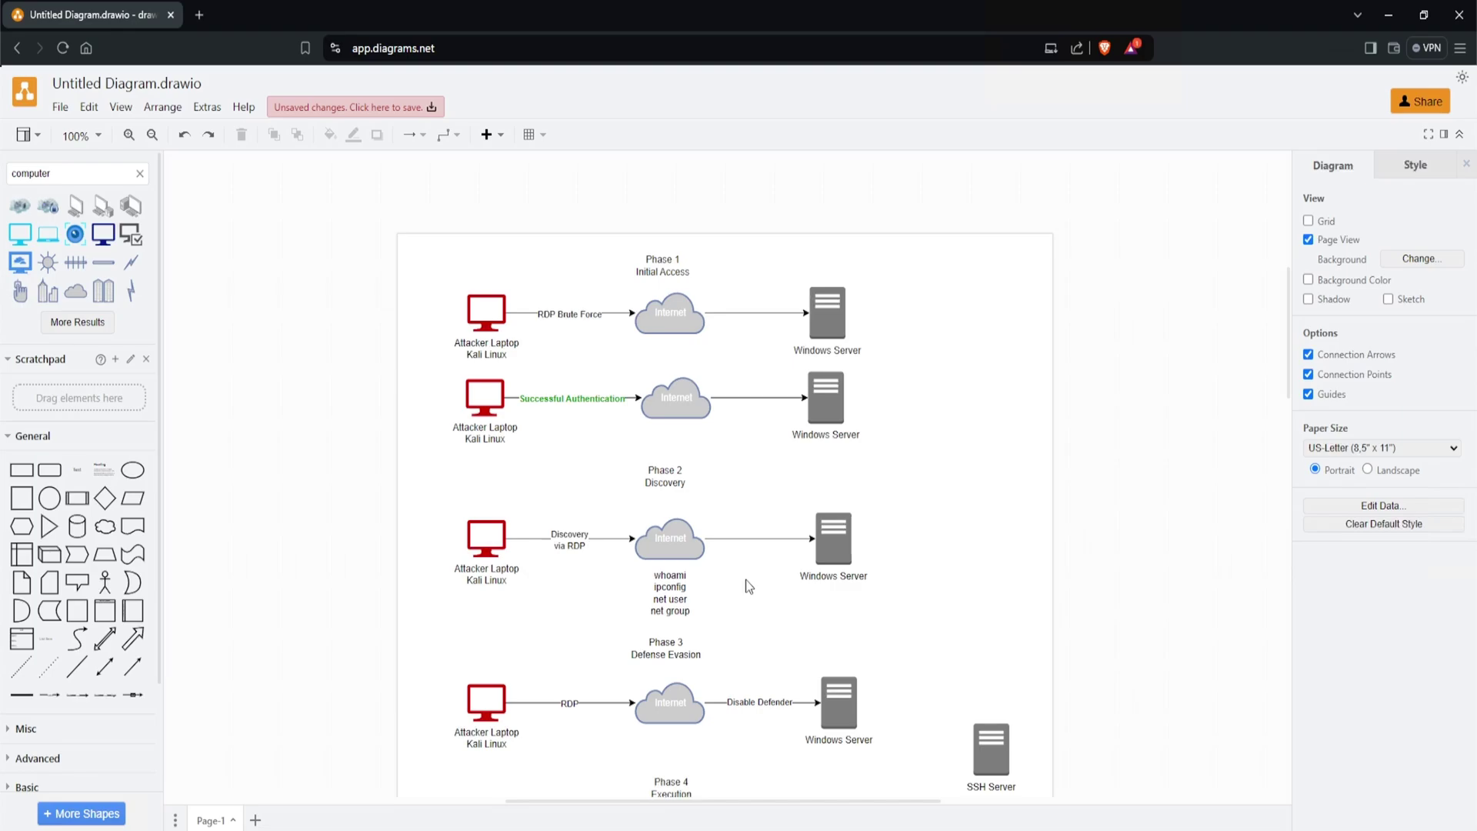
scroll(748, 586, "down", 3)
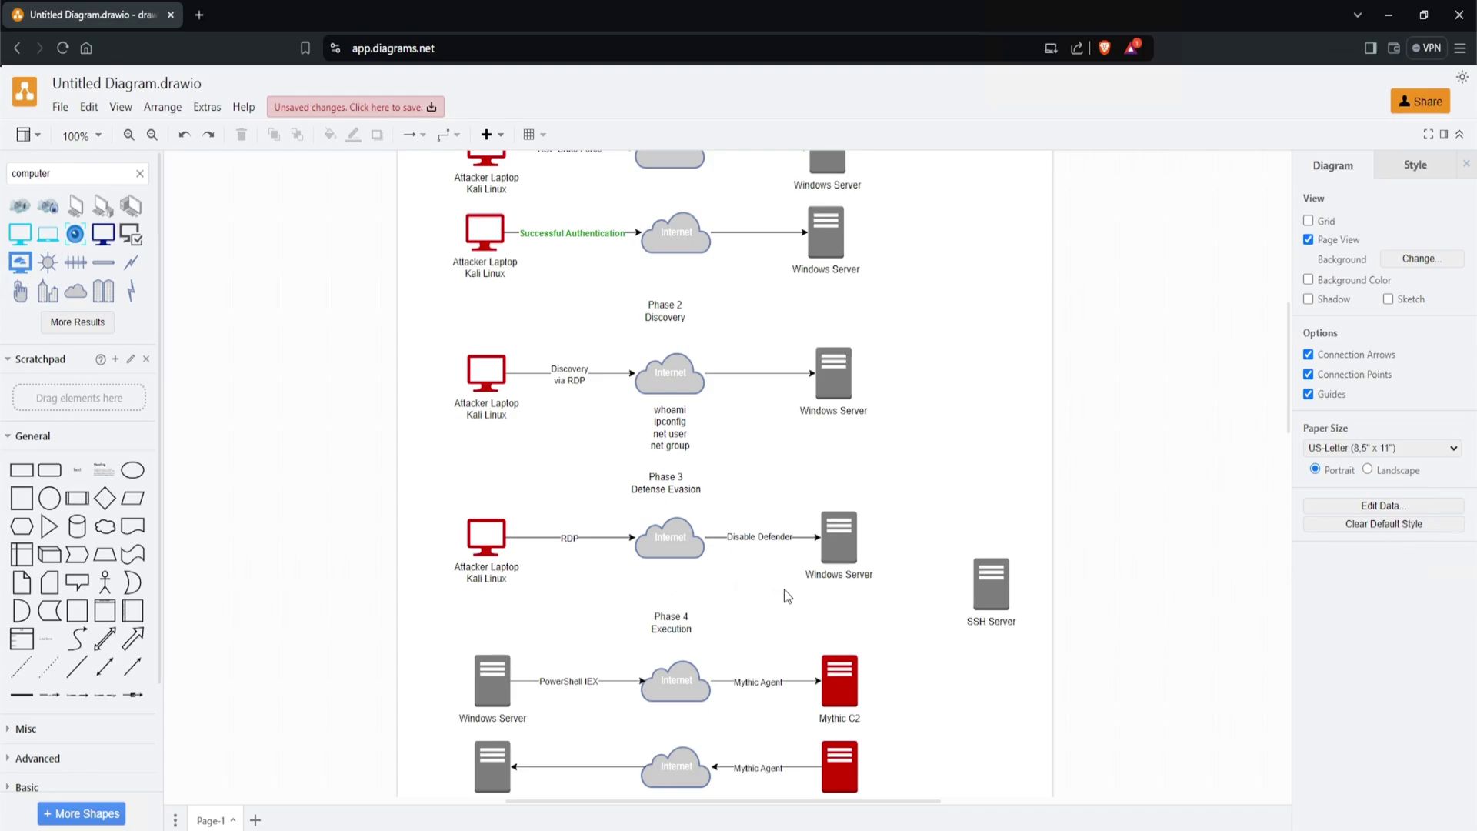
scroll(785, 594, "down", 2)
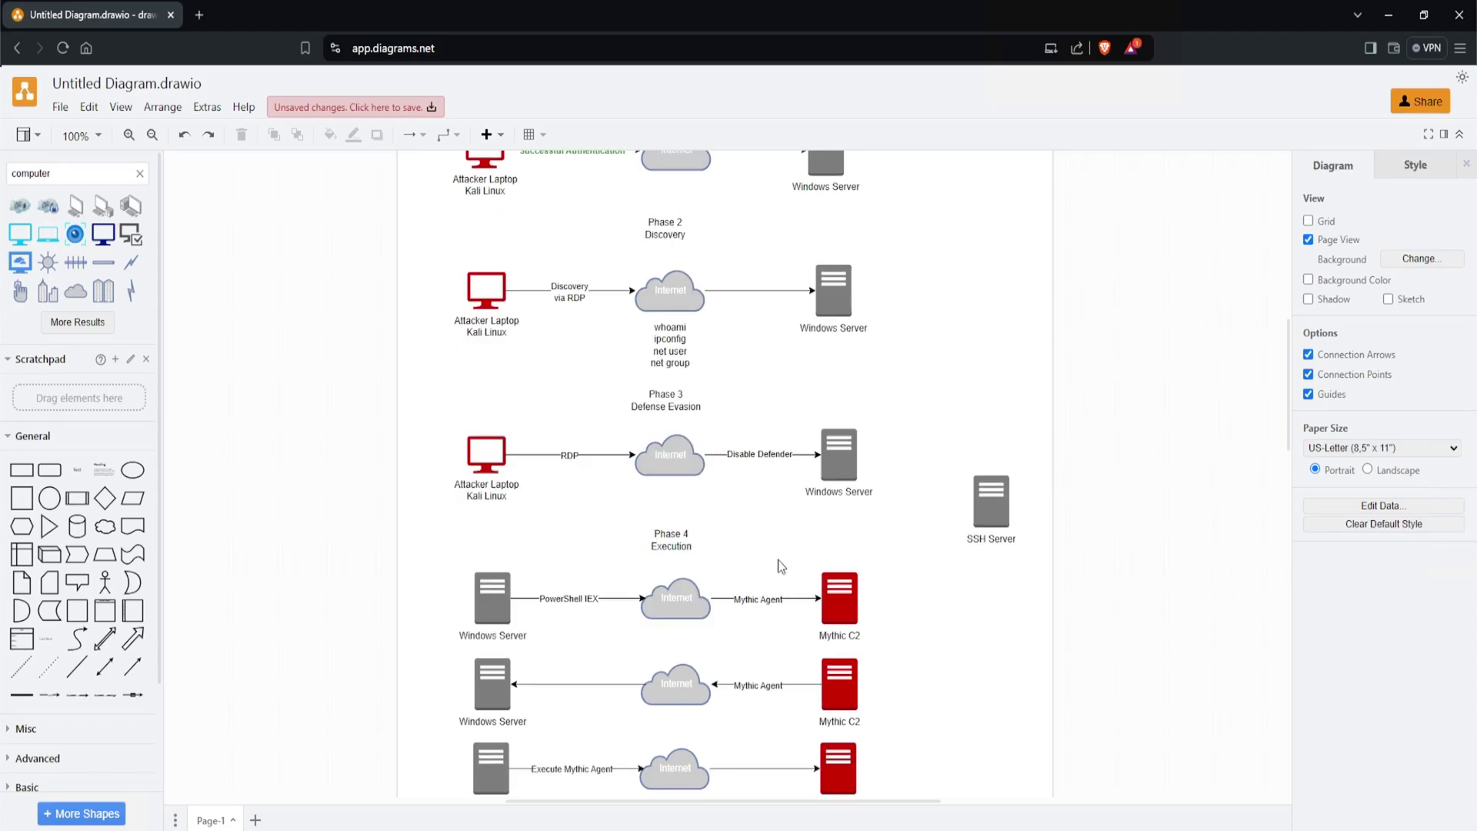
scroll(777, 560, "down", 2)
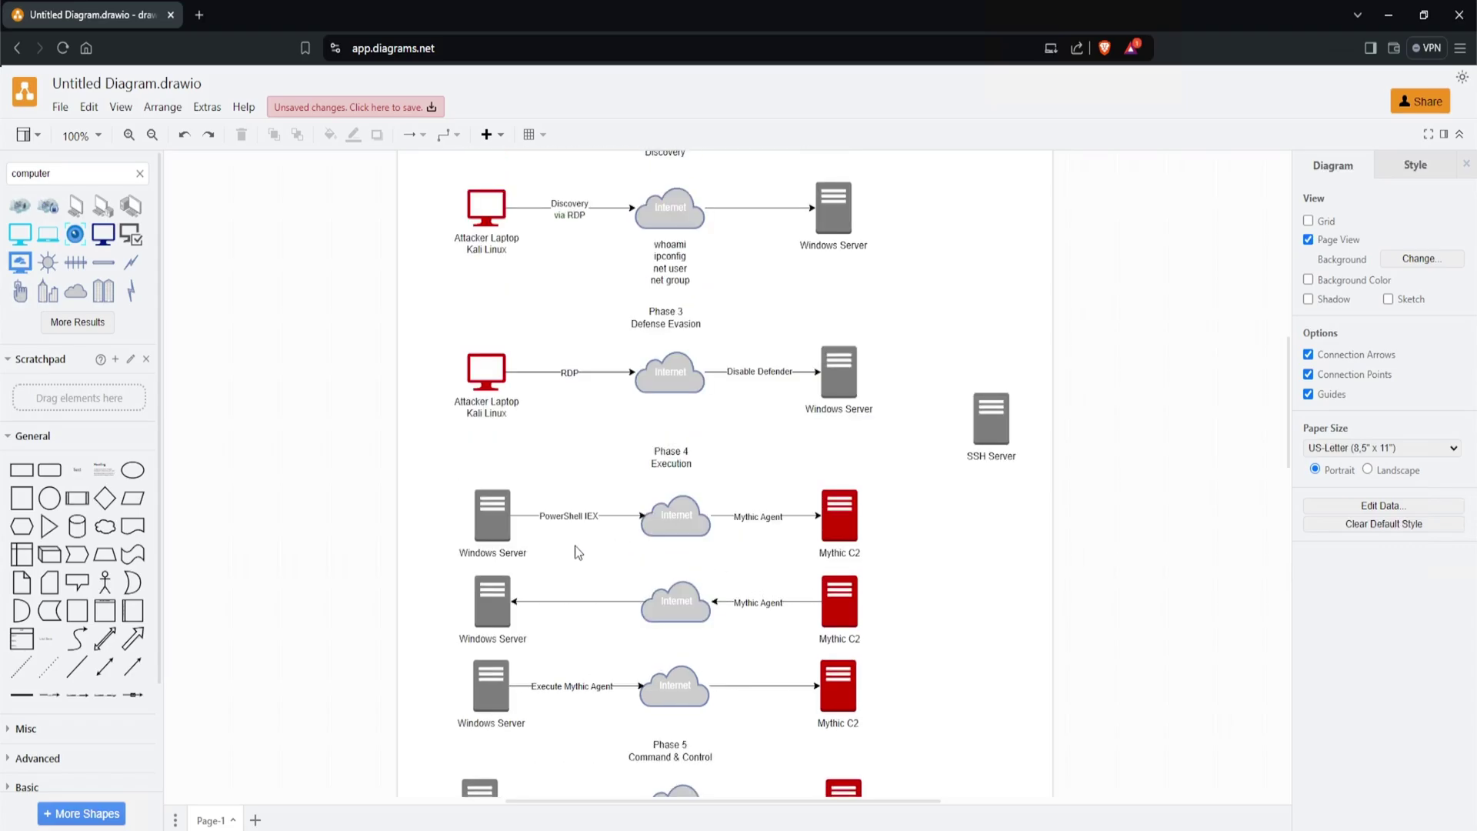
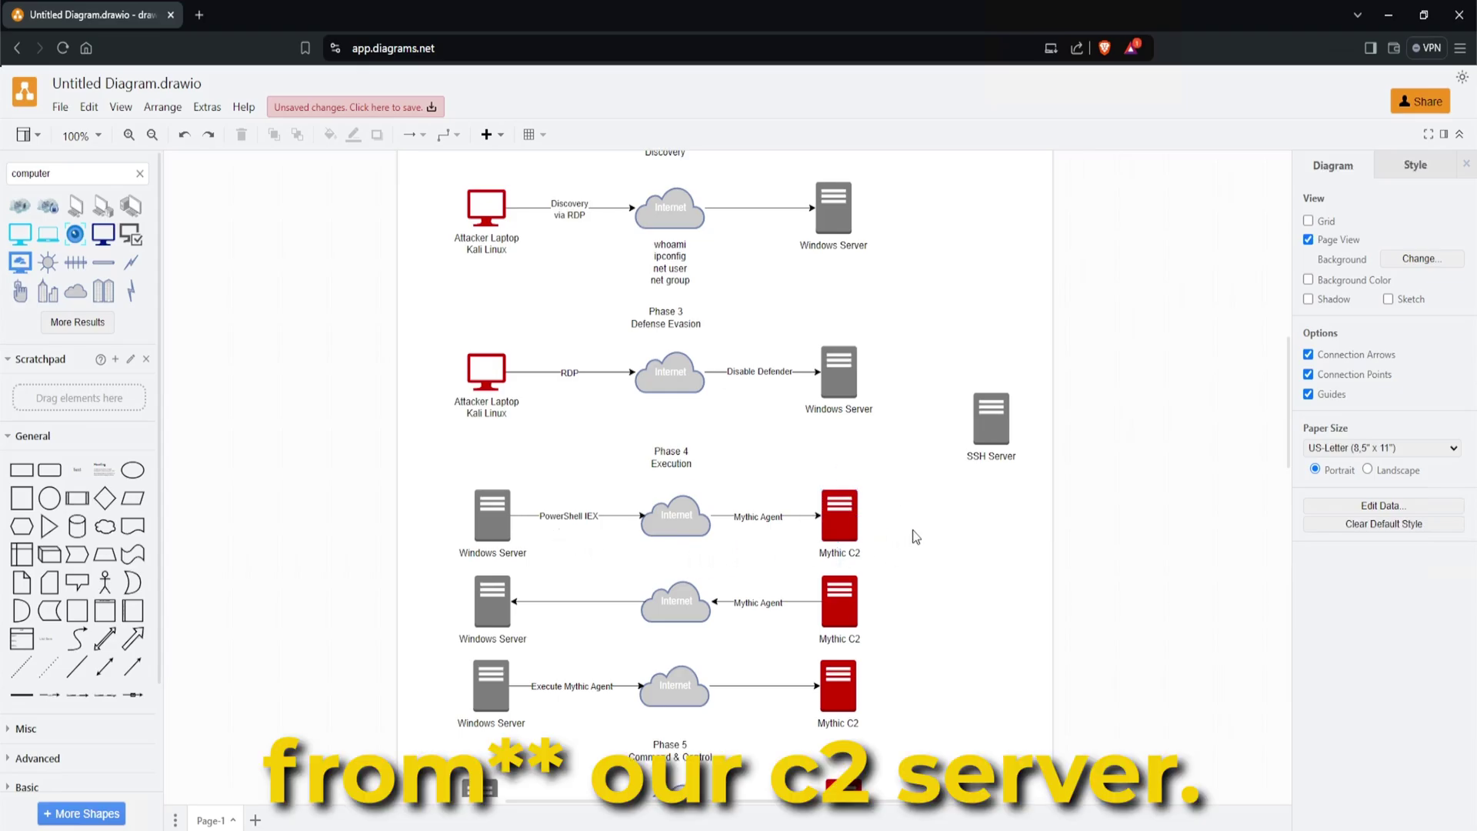
Step: Move the SSH Server shape down beside the Phase 4 Execution rows, just right of the Mythic C2 server in the Execute Mythic Agent row
scroll(916, 537, "down", 2)
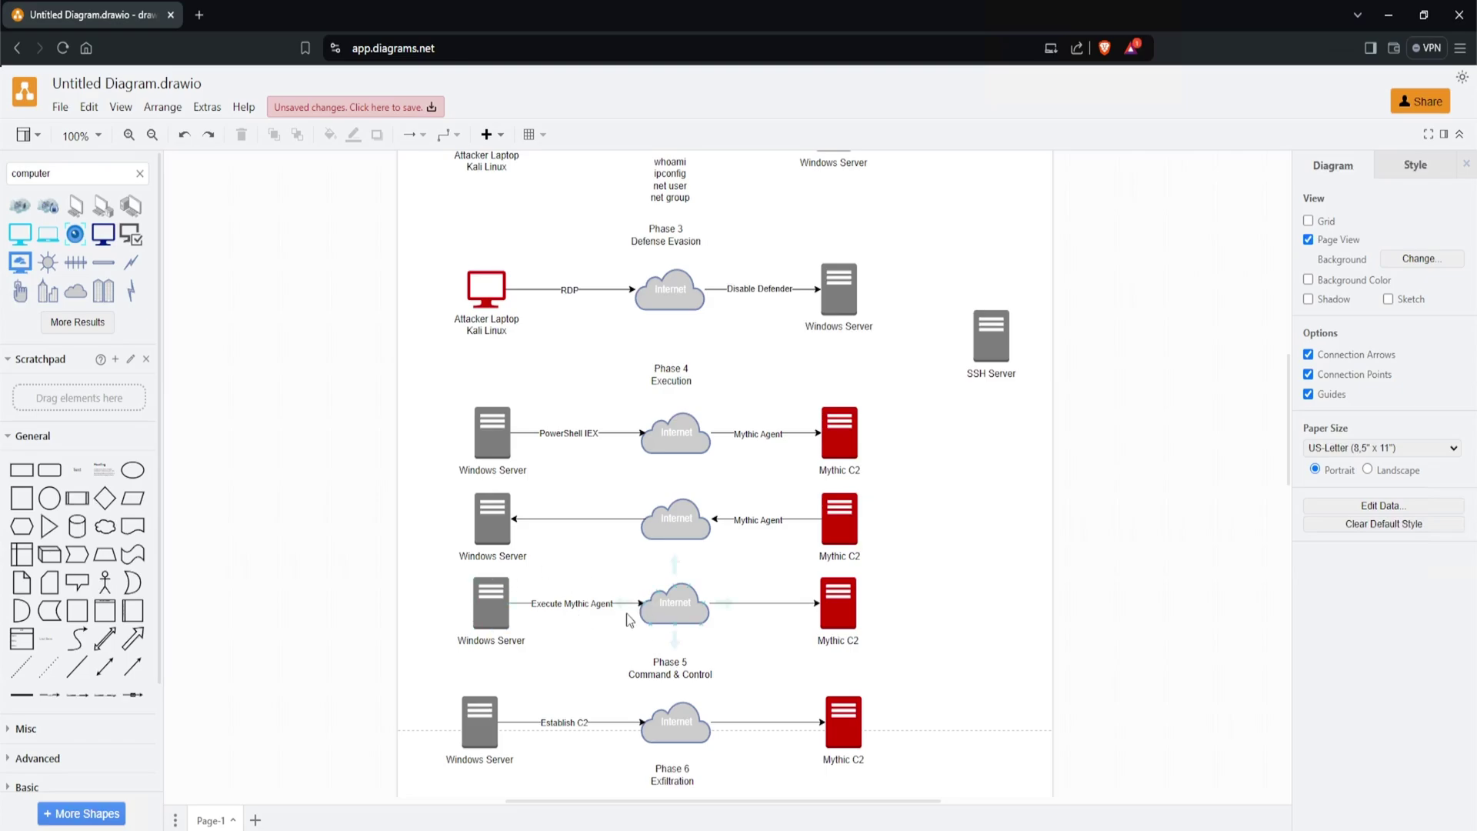
scroll(571, 638, "down", 2)
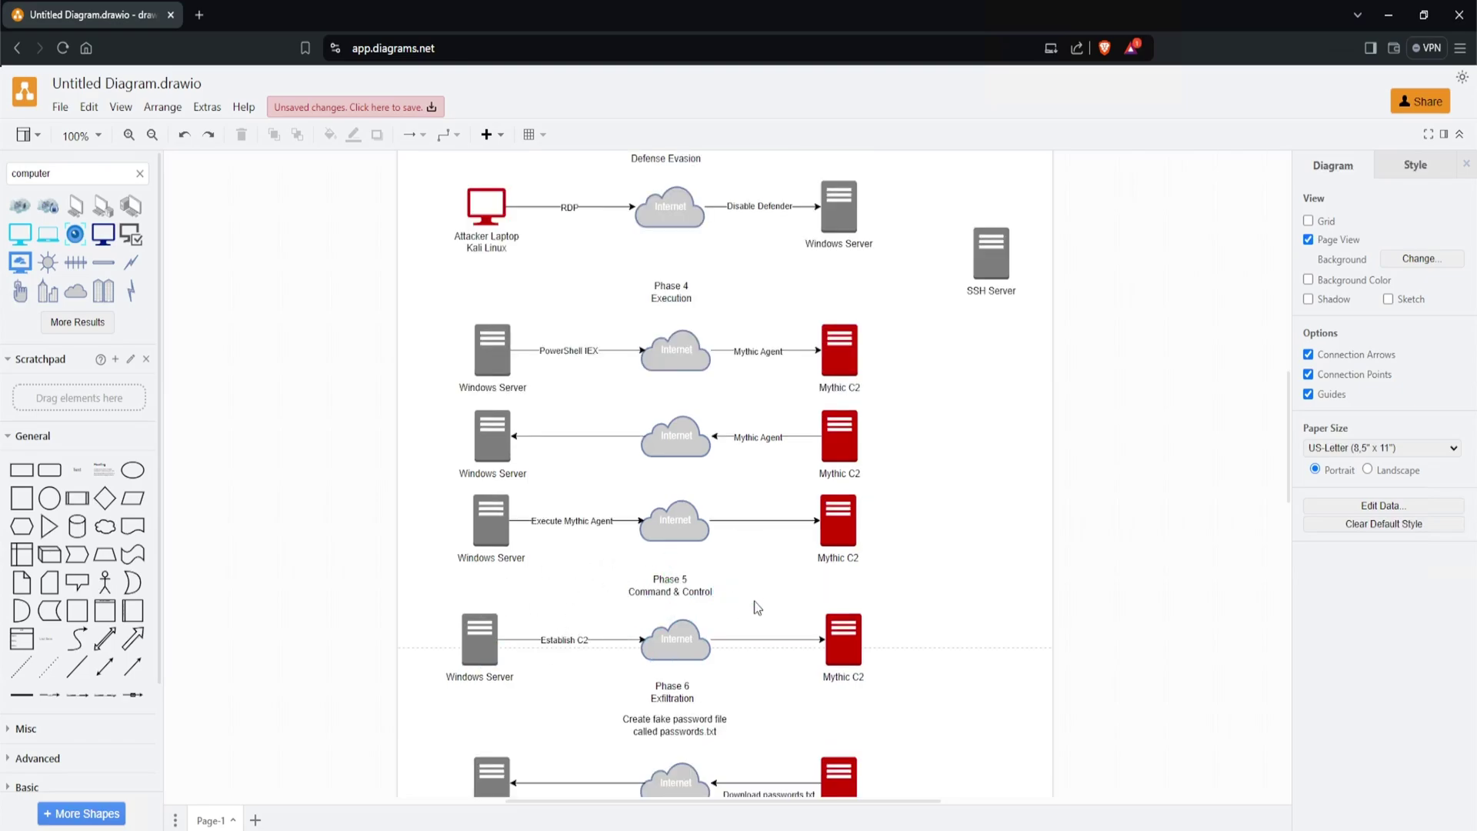
scroll(753, 606, "down", 2)
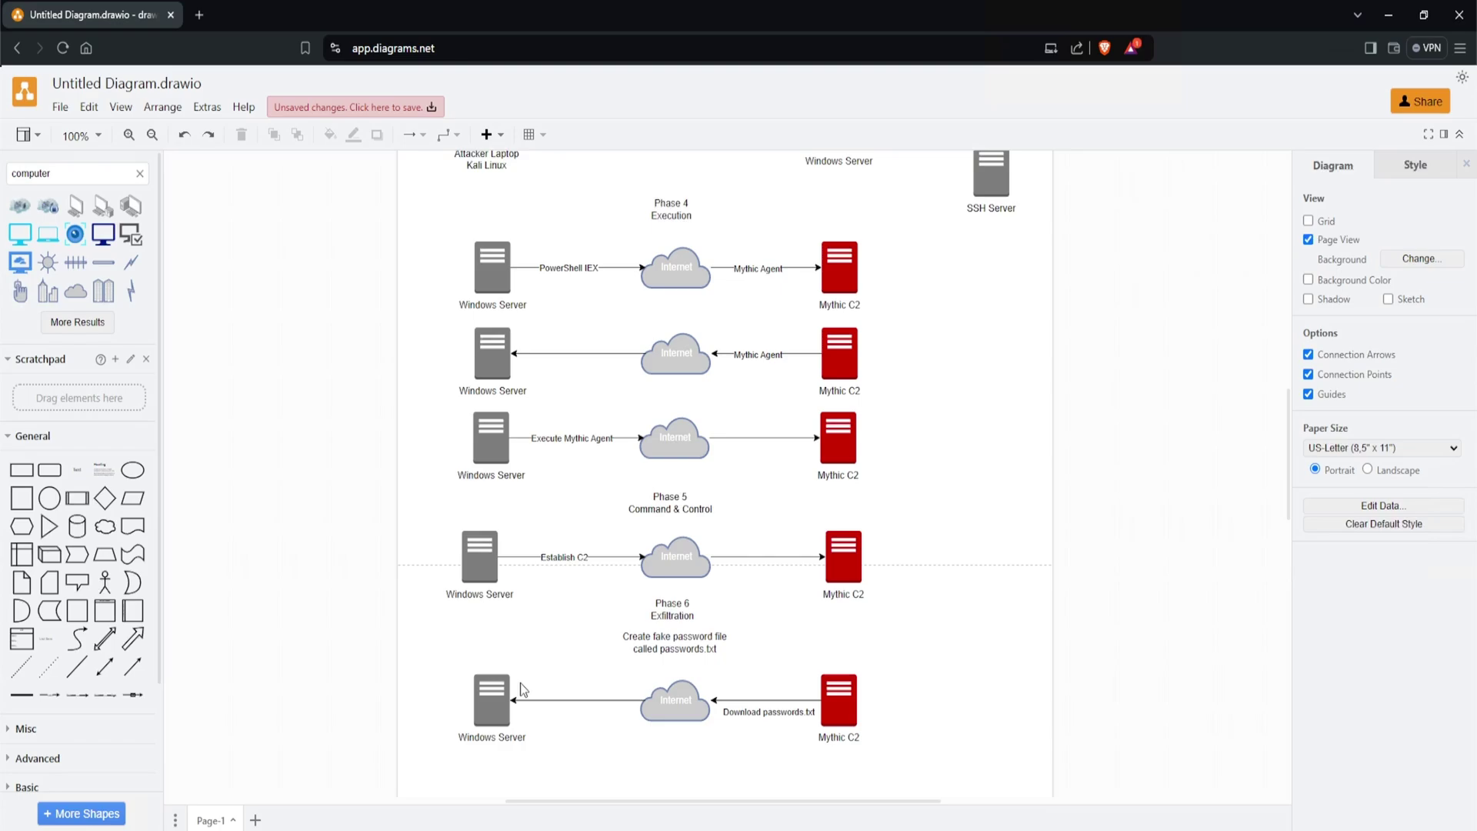
left_click_drag(987, 216, 963, 437)
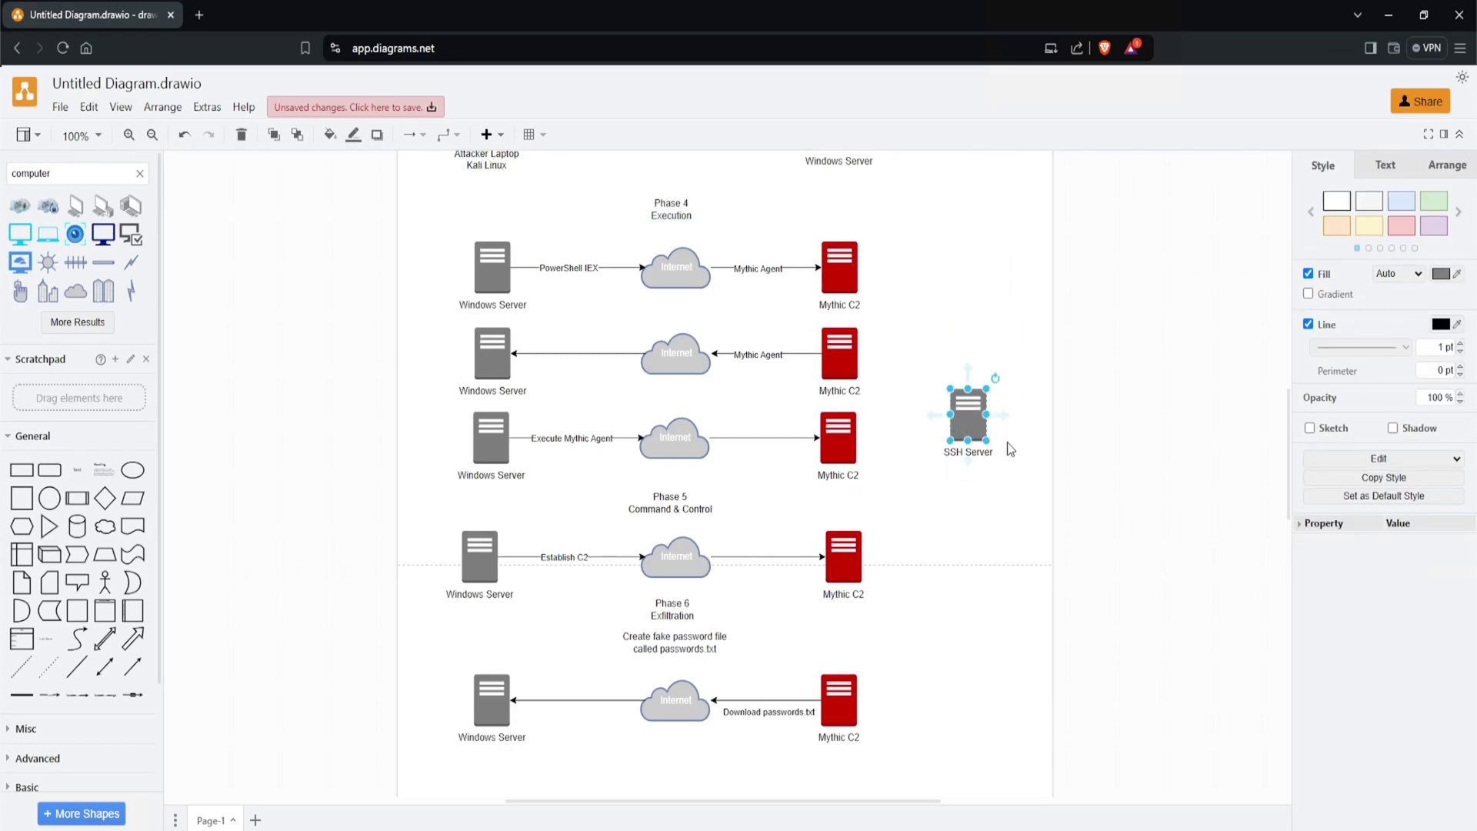